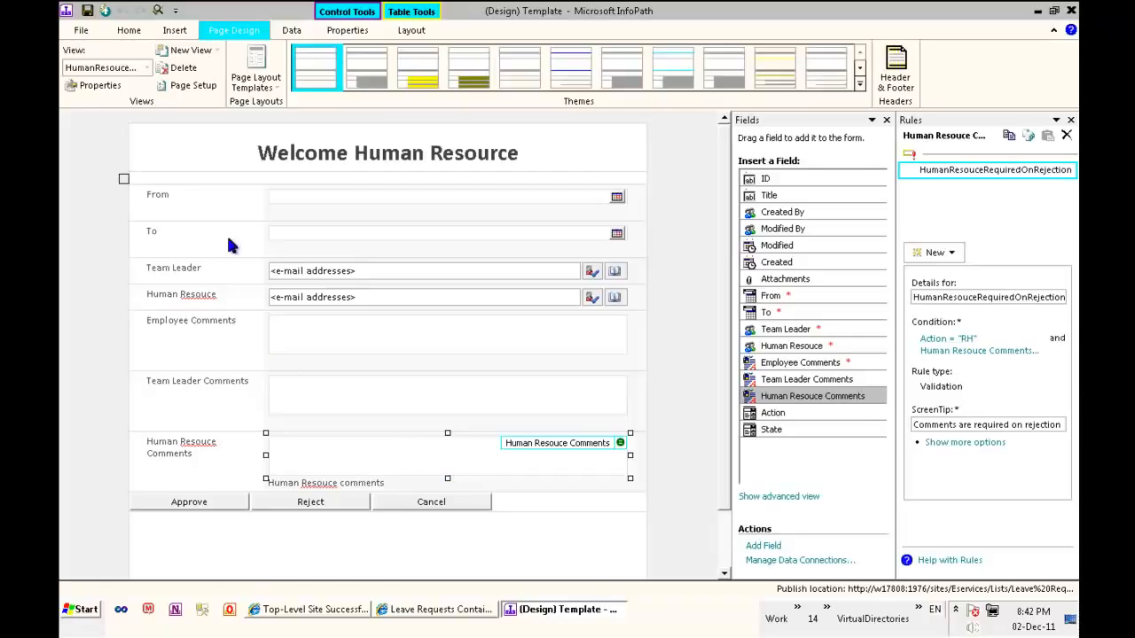
Switch the form to TeamLeaderView and examine the validation rule on the Team Leader Comments field
left_click(127, 70)
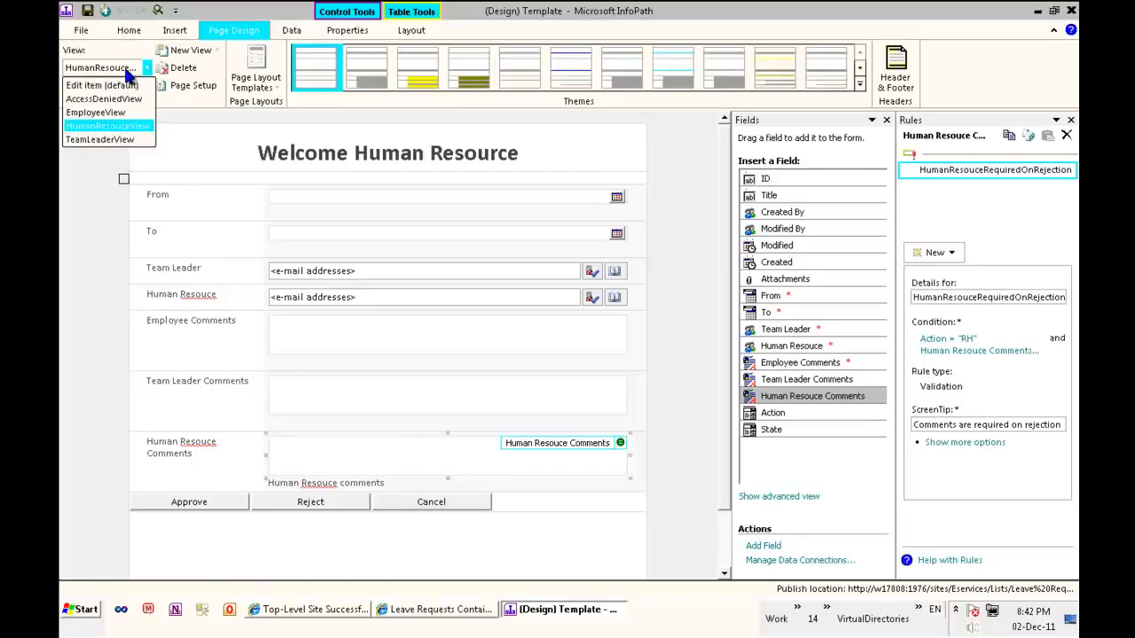
left_click(130, 138)
left_click(367, 394)
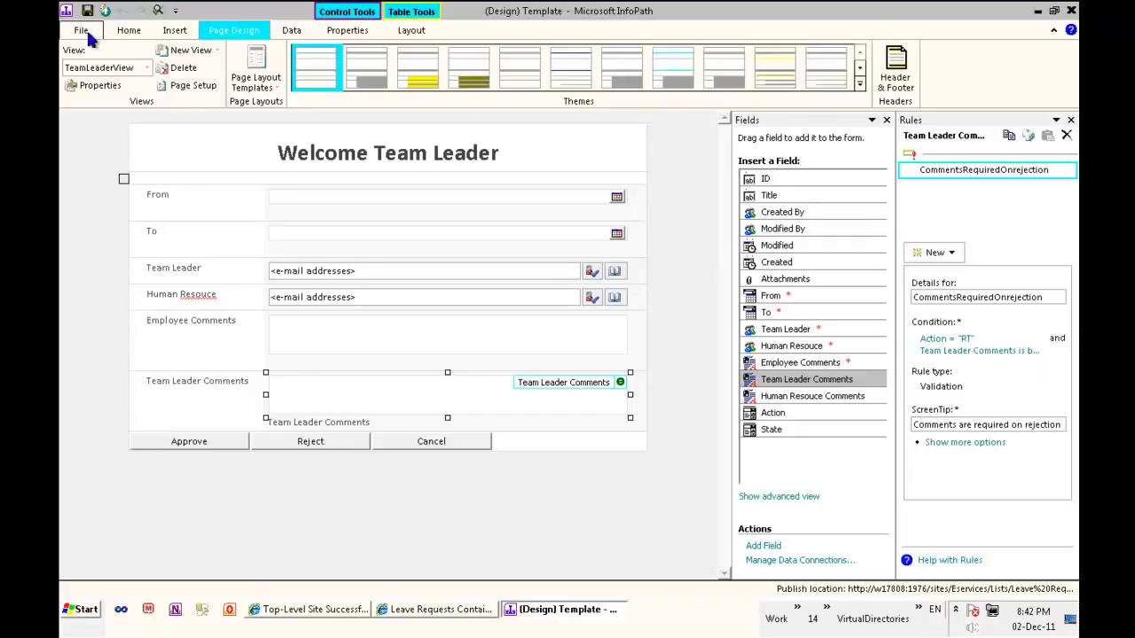
Search the computer for sharepoint, launch Microsoft SharePoint Designer 2010 and maximize its window
left_click(460, 612)
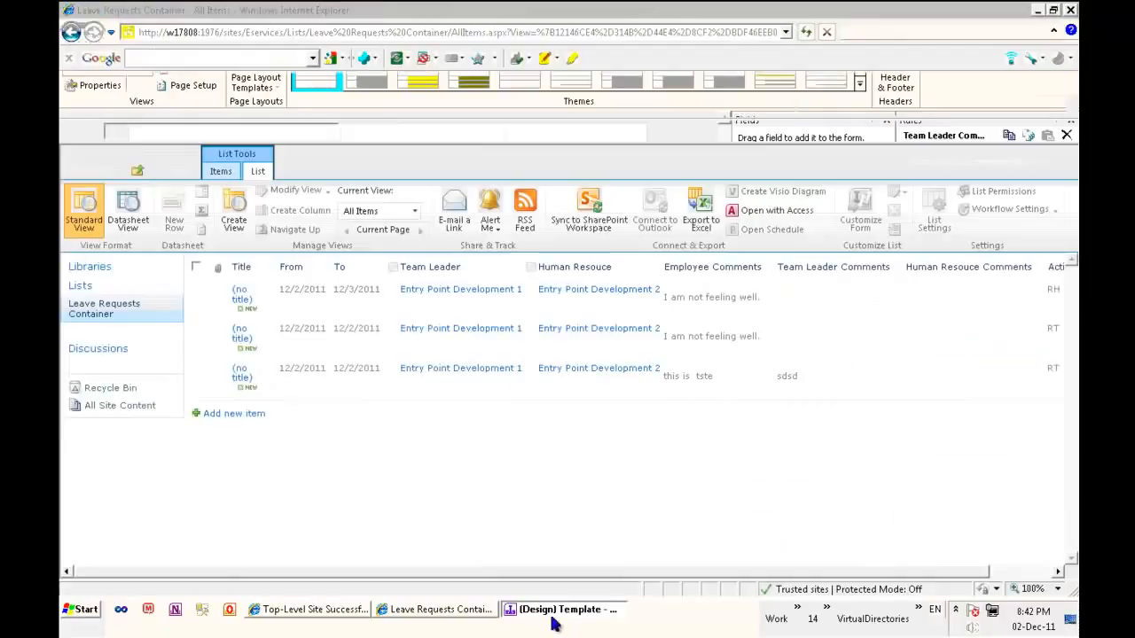
left_click(454, 611)
left_click(339, 612)
left_click(81, 610)
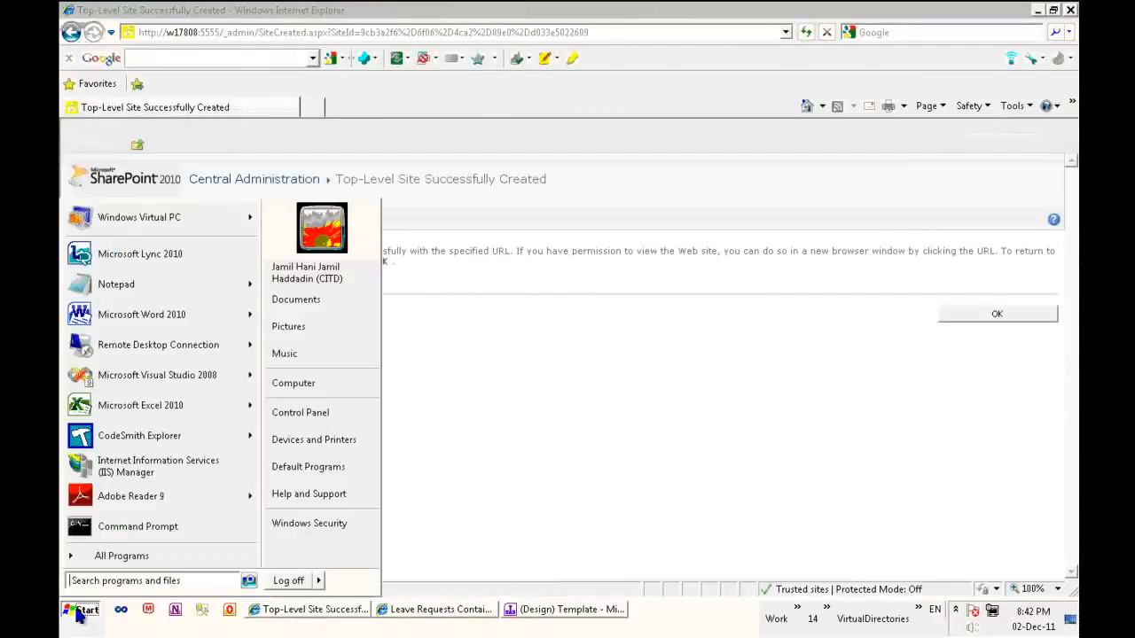
type("sharepoint")
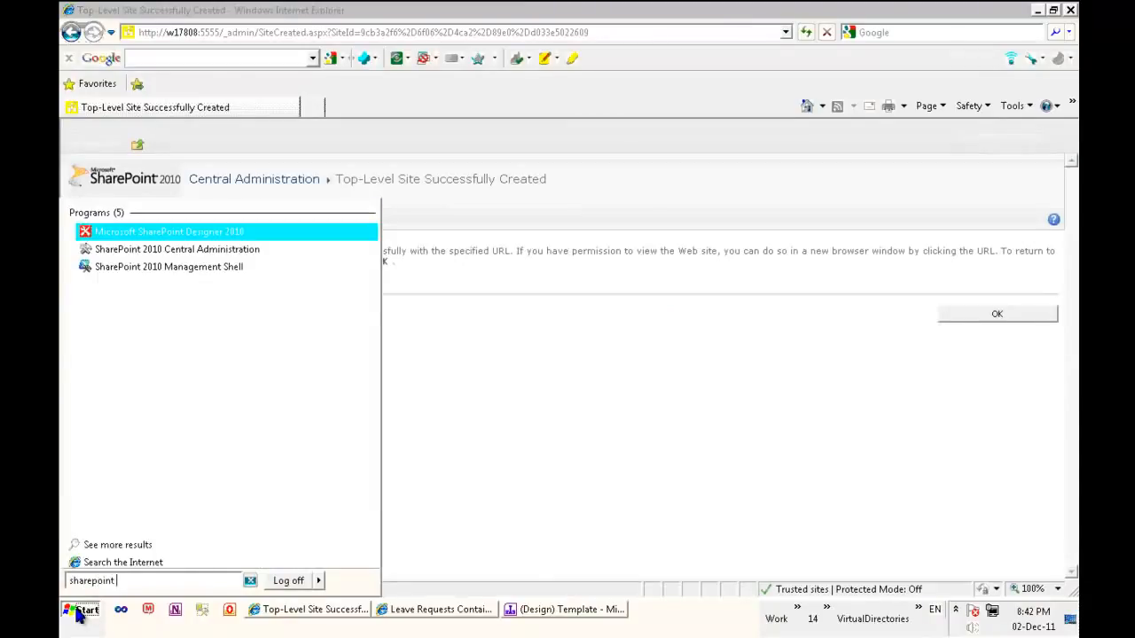
left_click(232, 233)
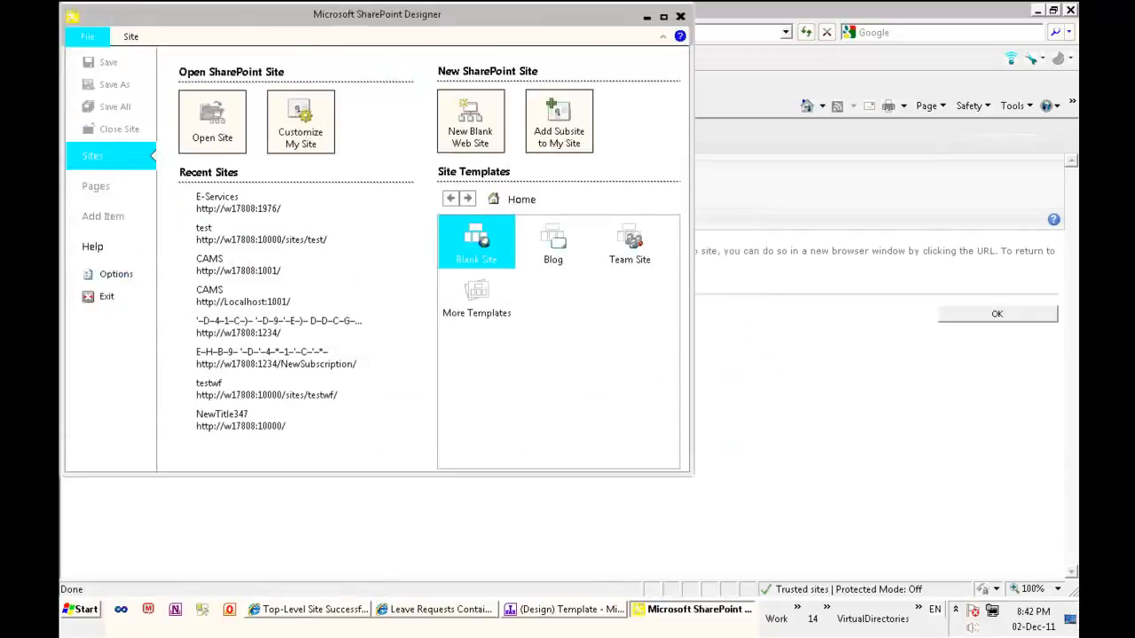
double_click(312, 15)
left_click(211, 115)
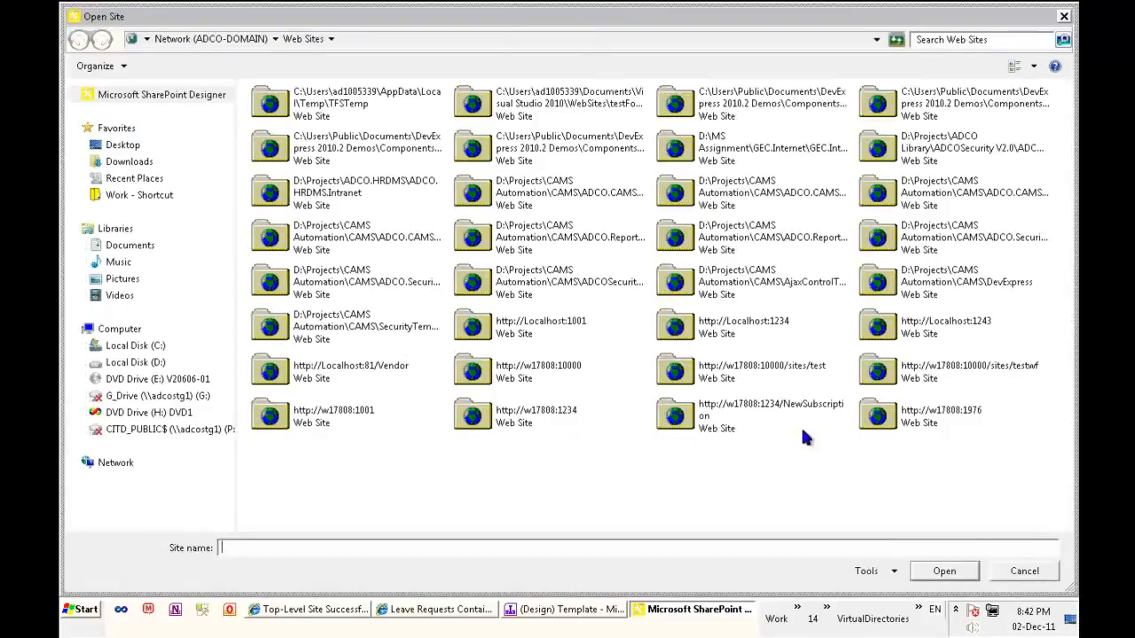
left_click(923, 419)
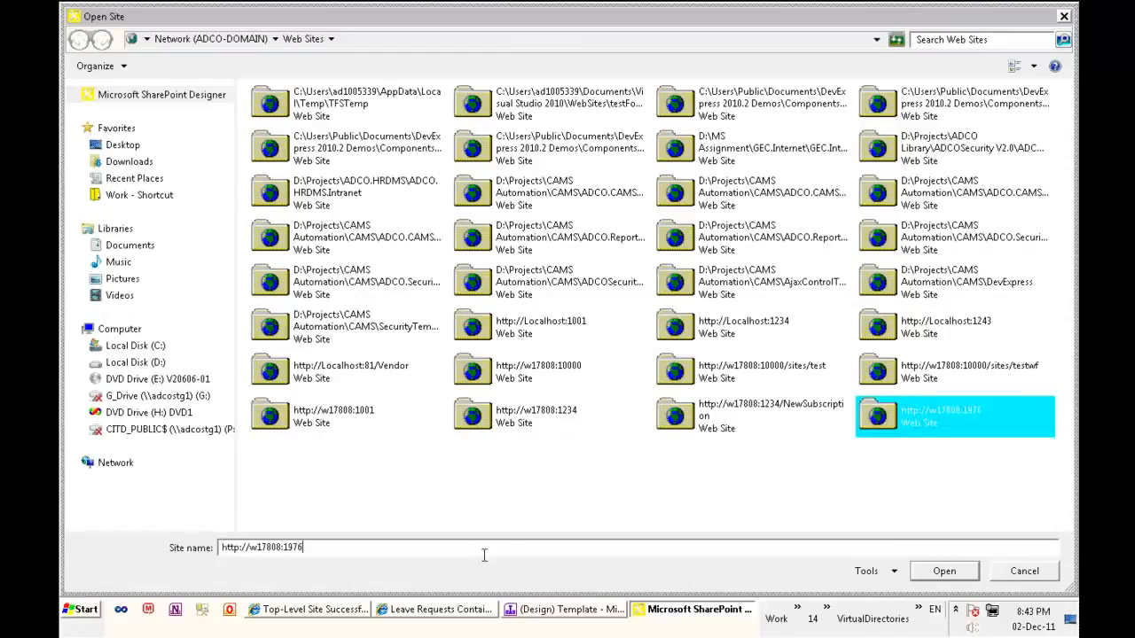
type("/Sites/Eser")
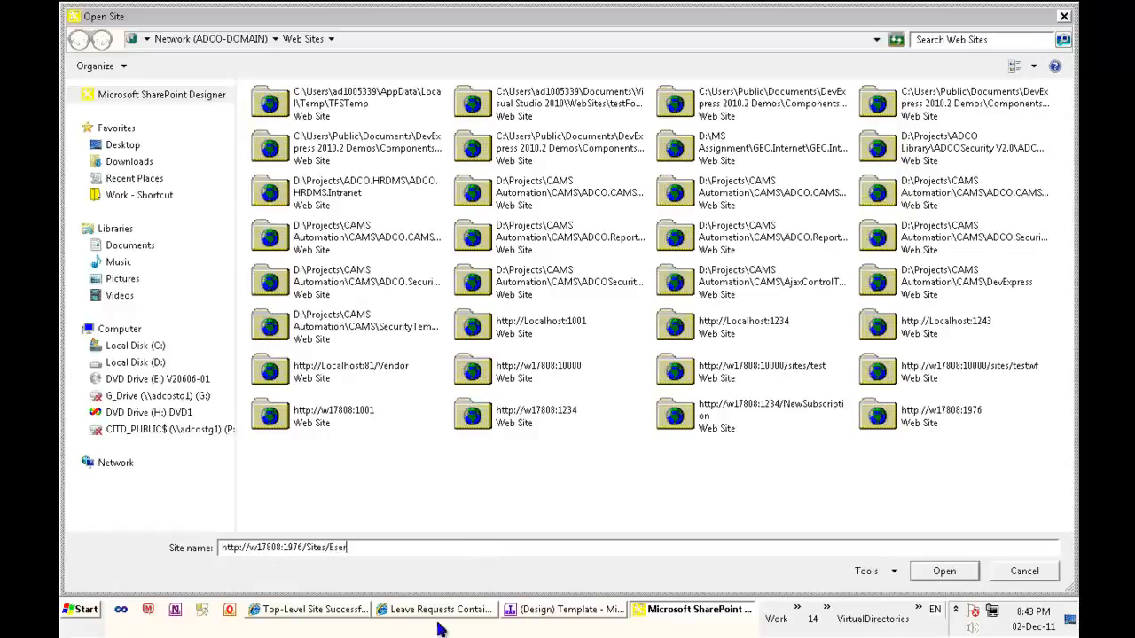
left_click(439, 612)
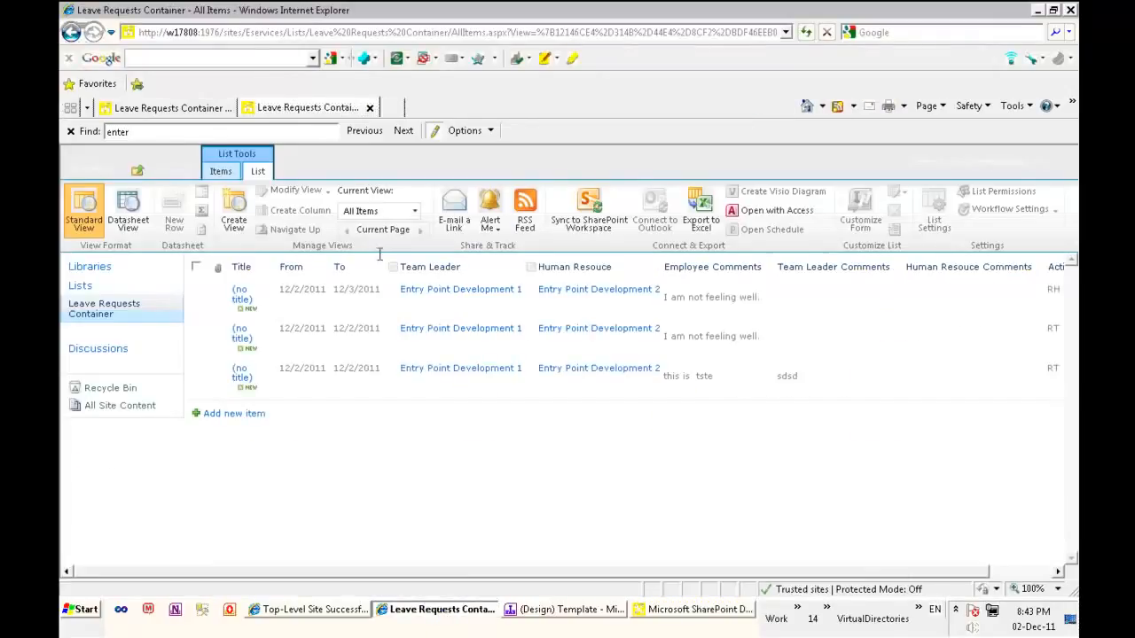
left_click(256, 32)
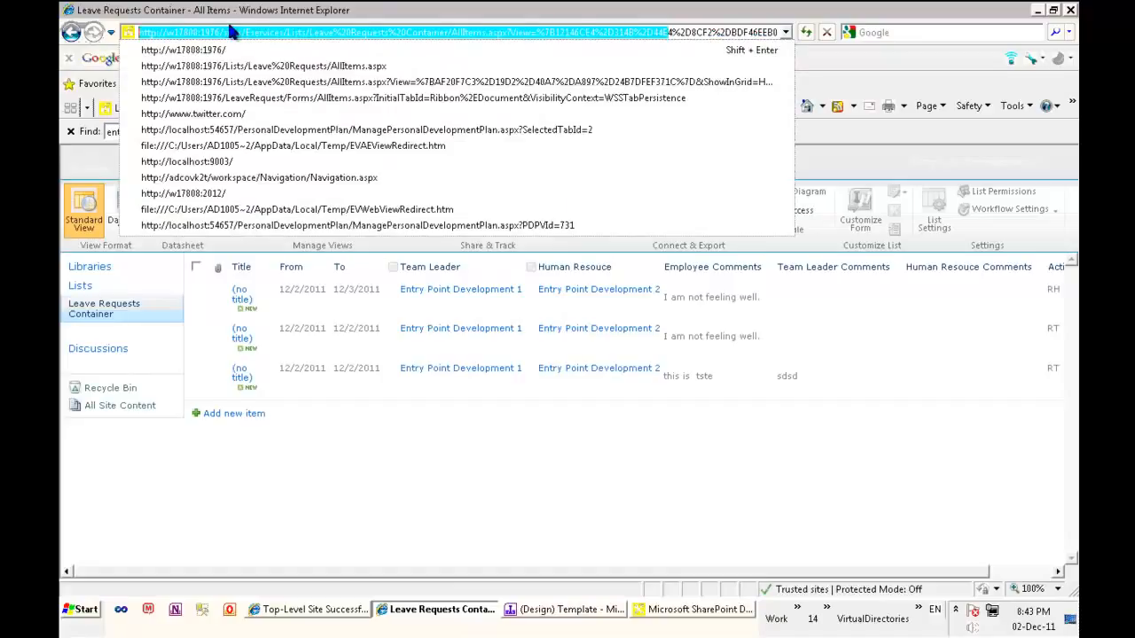
left_click(255, 32)
left_click_drag(281, 32, 138, 25)
key("alt+Tab")
left_click_drag(347, 547, 215, 540)
type("http://w17808:1976/sites/Eservices")
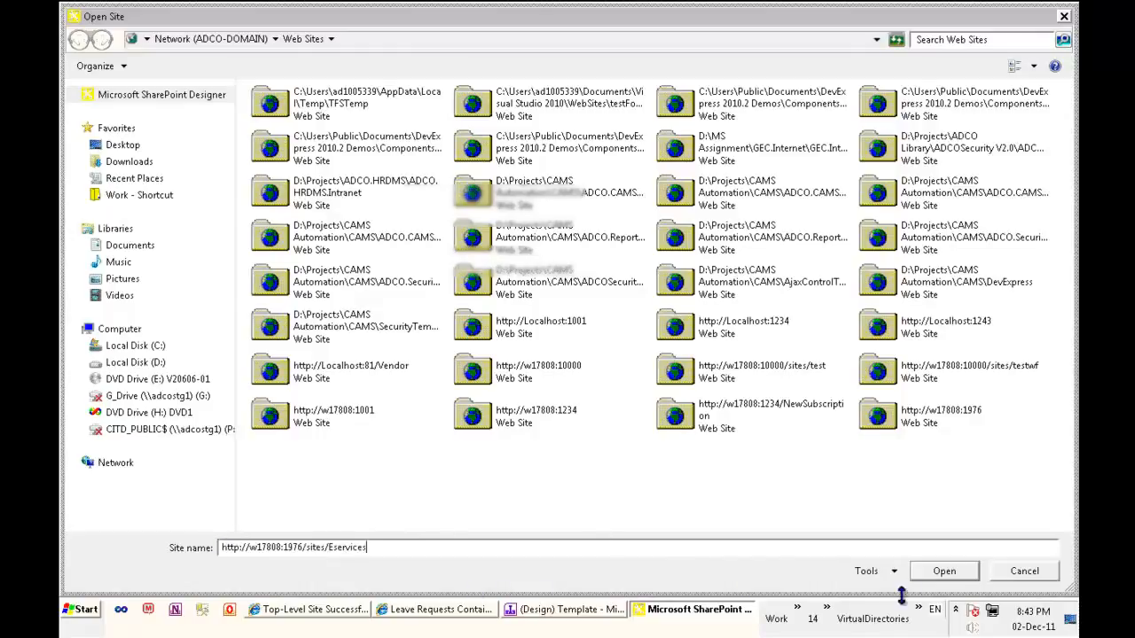
left_click(941, 571)
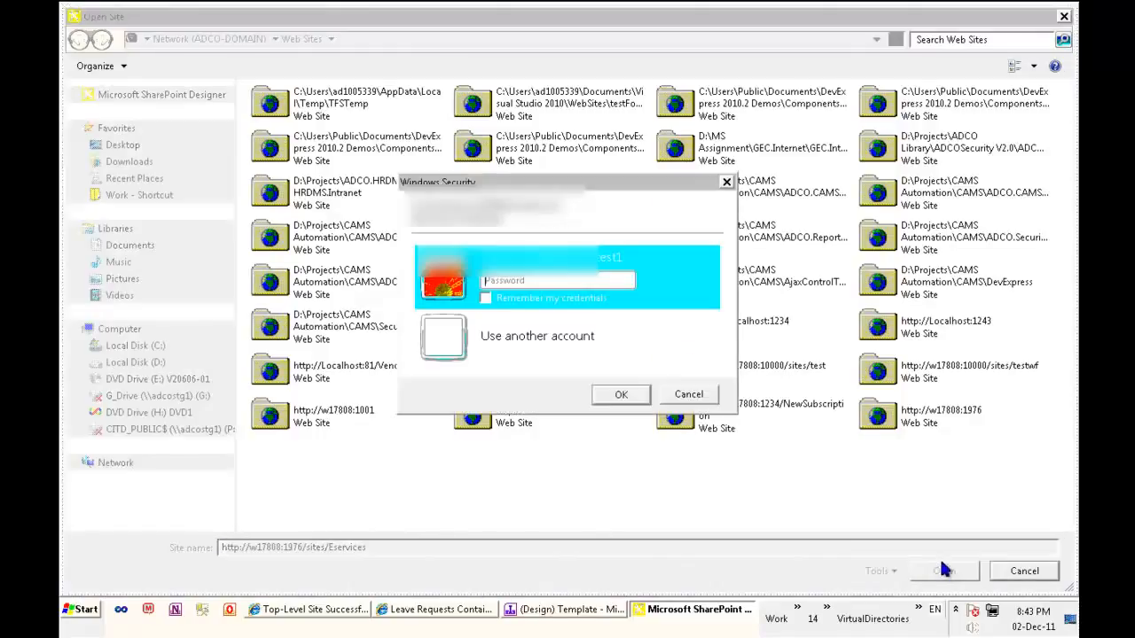
Sign in to the site with another account, entering its user name and the account password
left_click(546, 330)
type("ad10053")
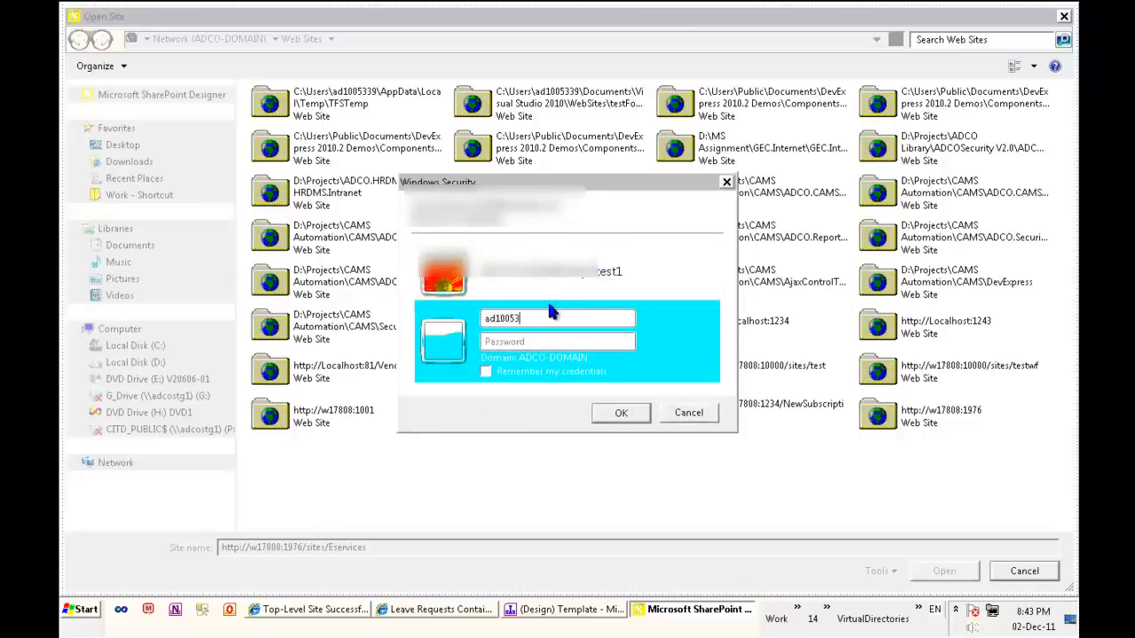
type("••••••••••")
key("Return")
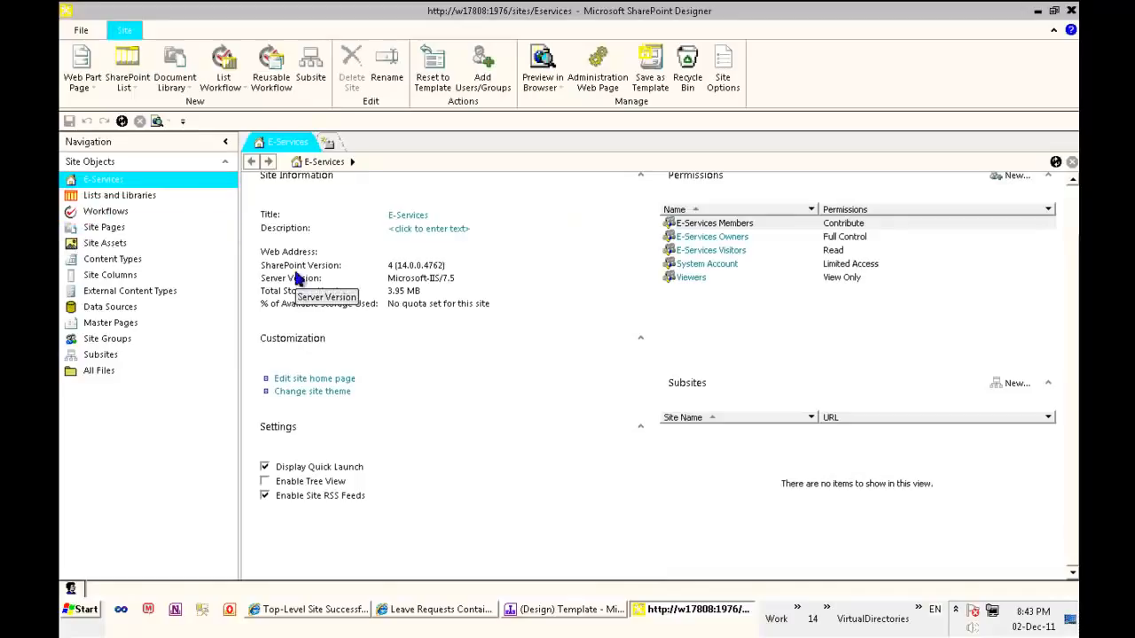
Create a workflow named Leave Request on the Leave Requests Container list, described as "This will handle the business process of the leave request"
left_click(142, 193)
left_click(346, 215)
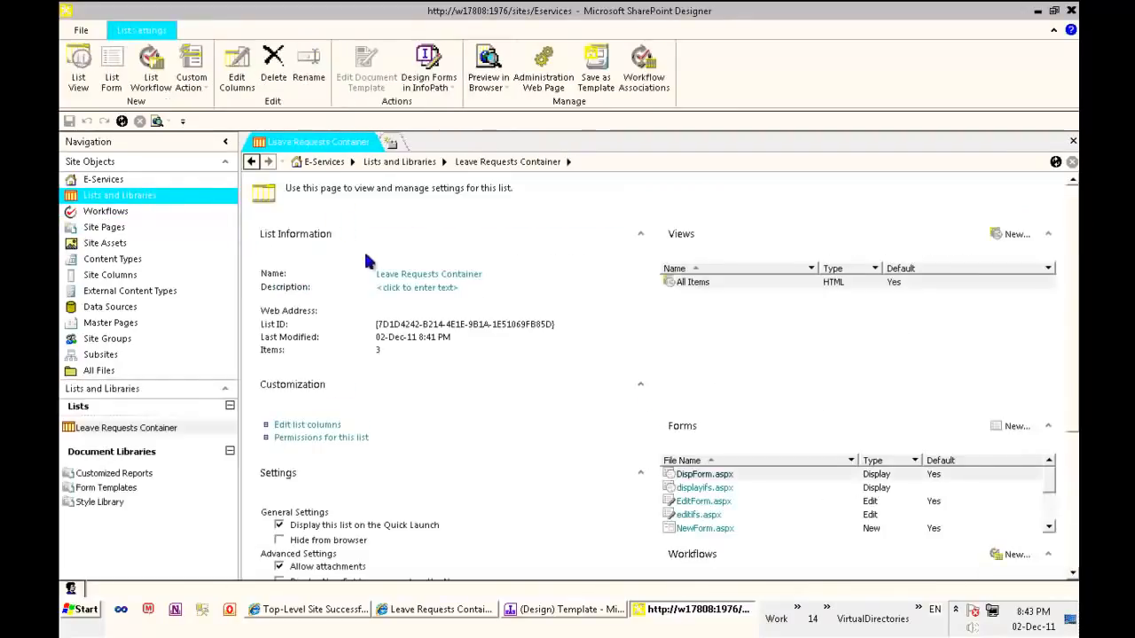
scroll(1072, 308, "down", 5)
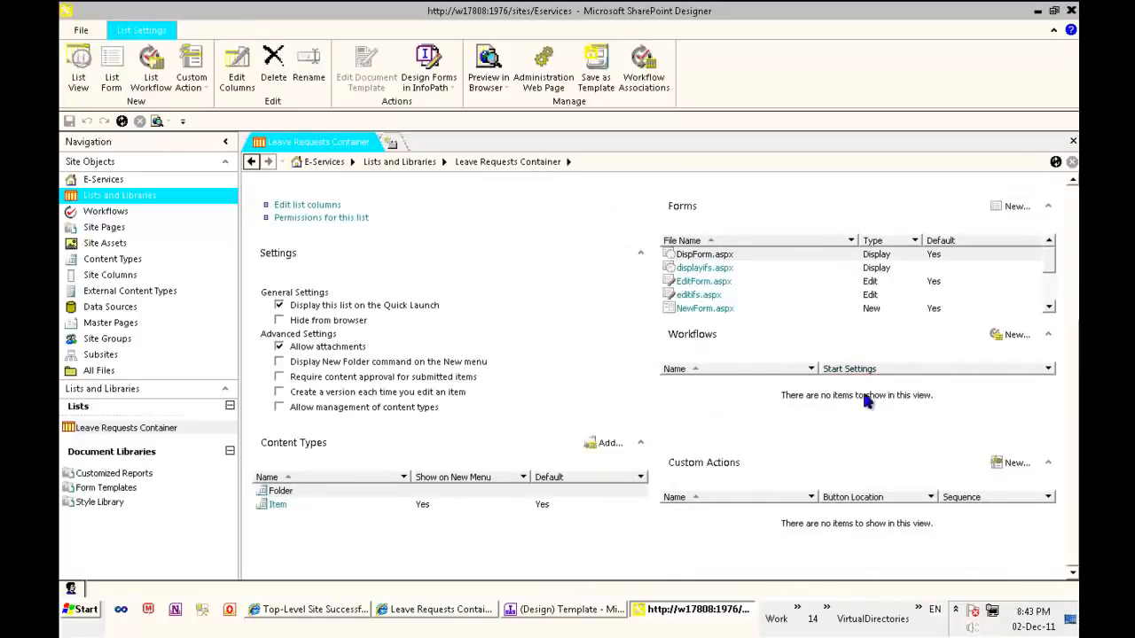
left_click(1015, 334)
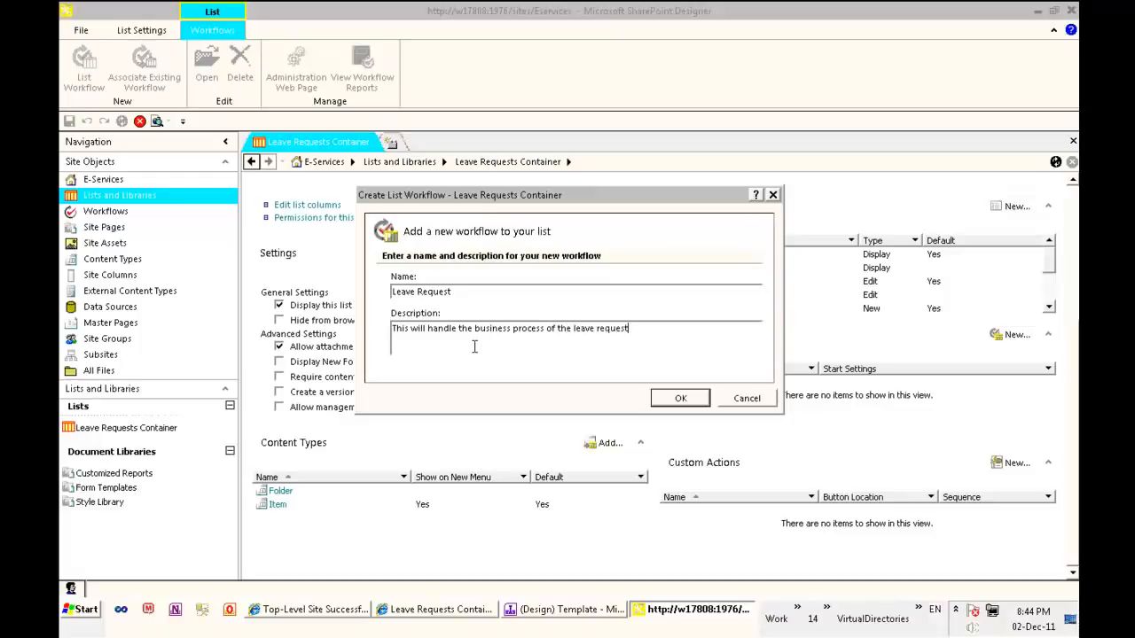
left_click(691, 407)
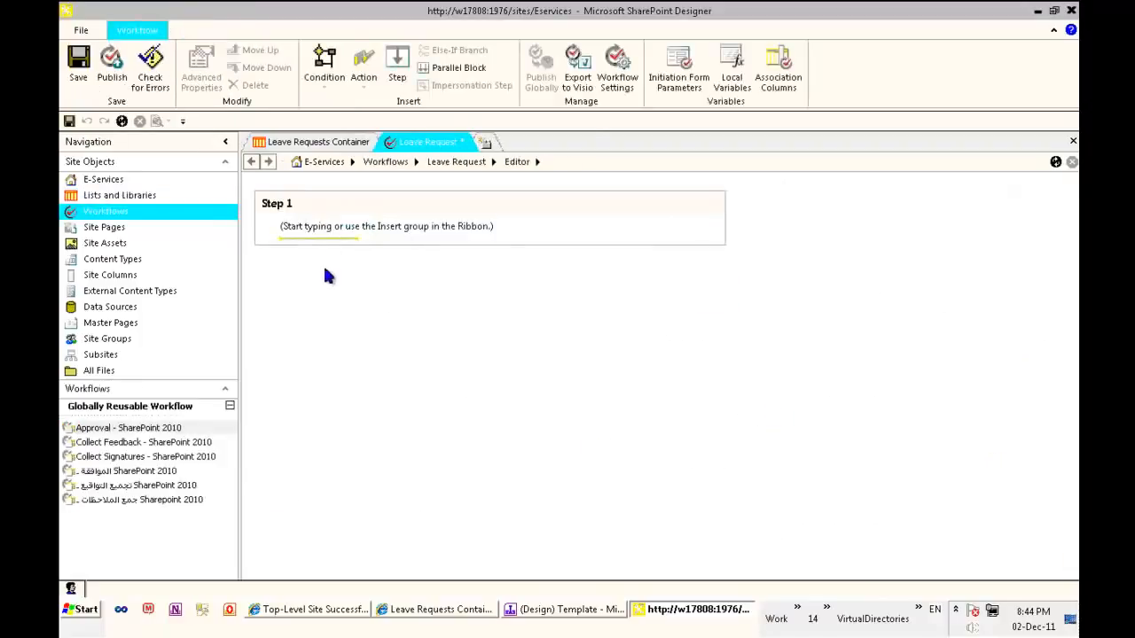
Check the Leave Request process diagram and rename the workflow's Step 1 as Employee Submition
left_click(324, 266)
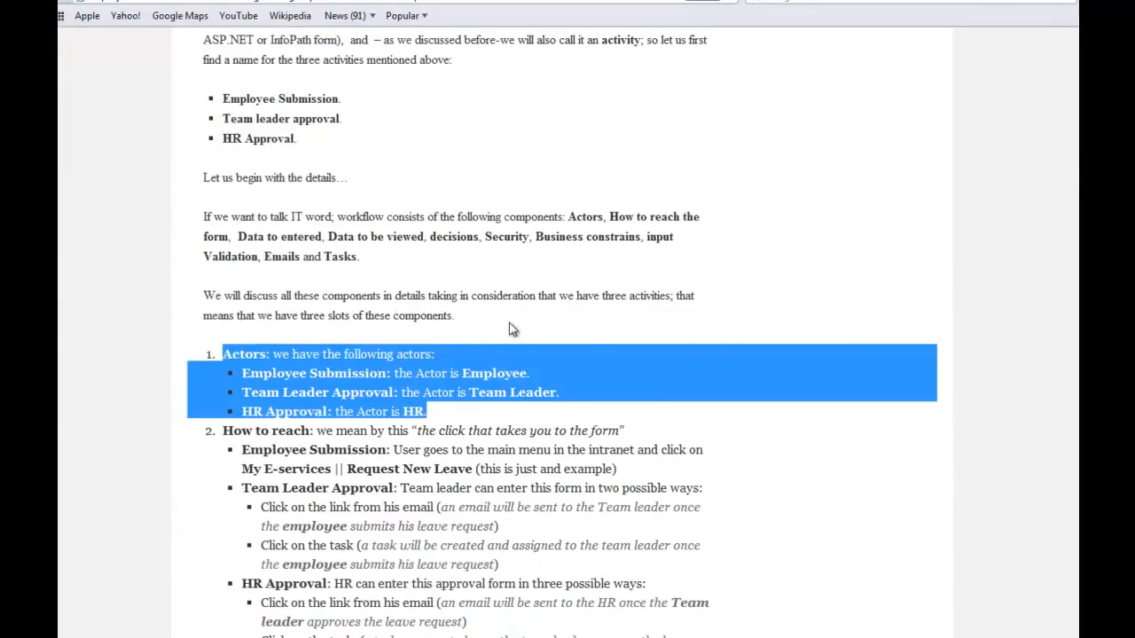
scroll(512, 329, "down", 10)
left_click(726, 346)
scroll(833, 347, "up", 14)
scroll(833, 347, "up", 5)
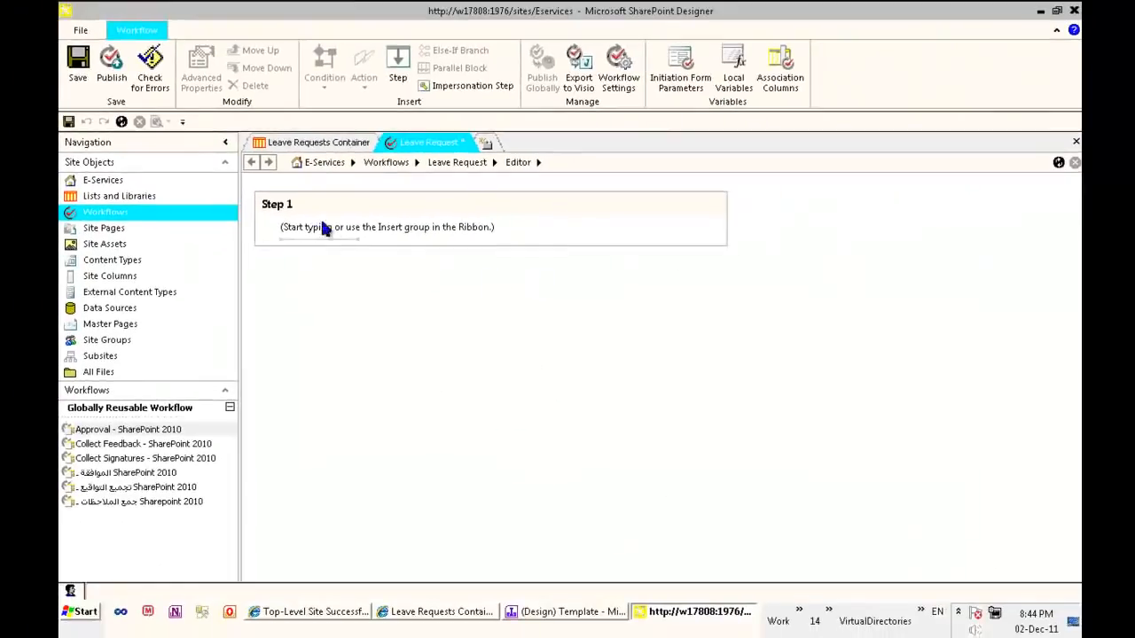
left_click(288, 207)
type("Employee Submition")
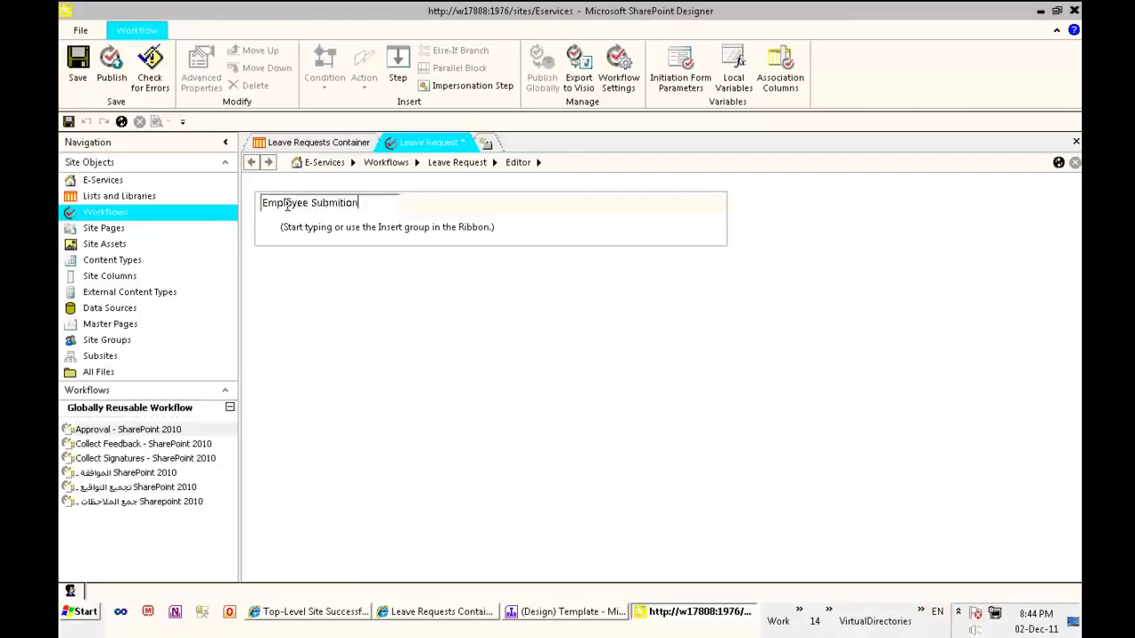
Add a second workflow step below Employee Submition and name it Team Leave Approval
left_click(355, 266)
left_click(359, 278)
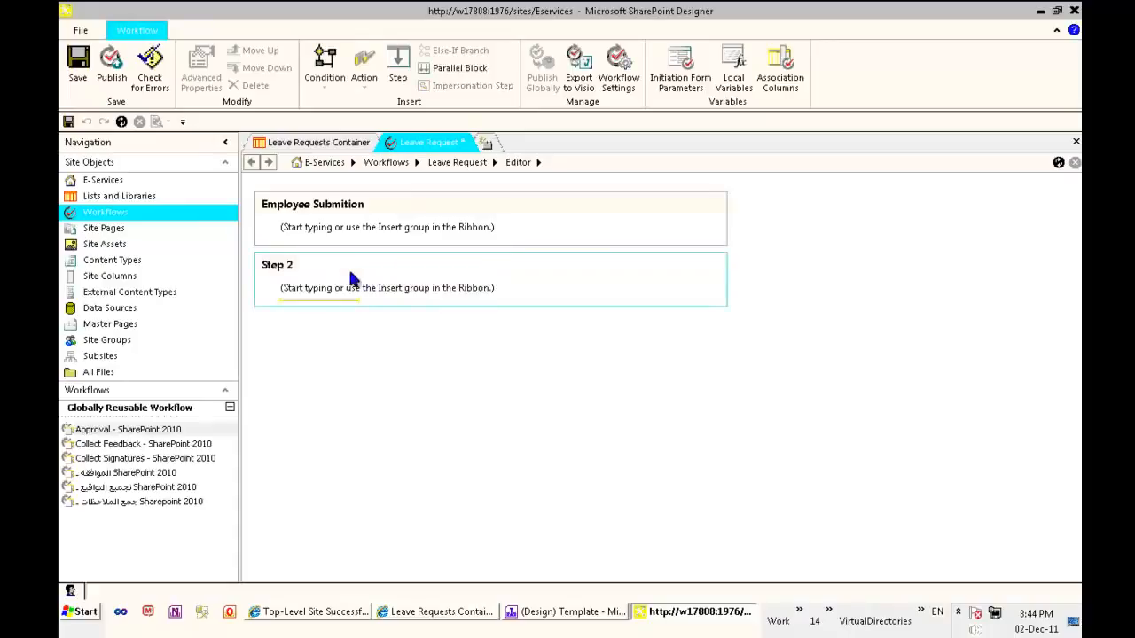
left_click(288, 263)
type("Team Leave Approval")
key("Return")
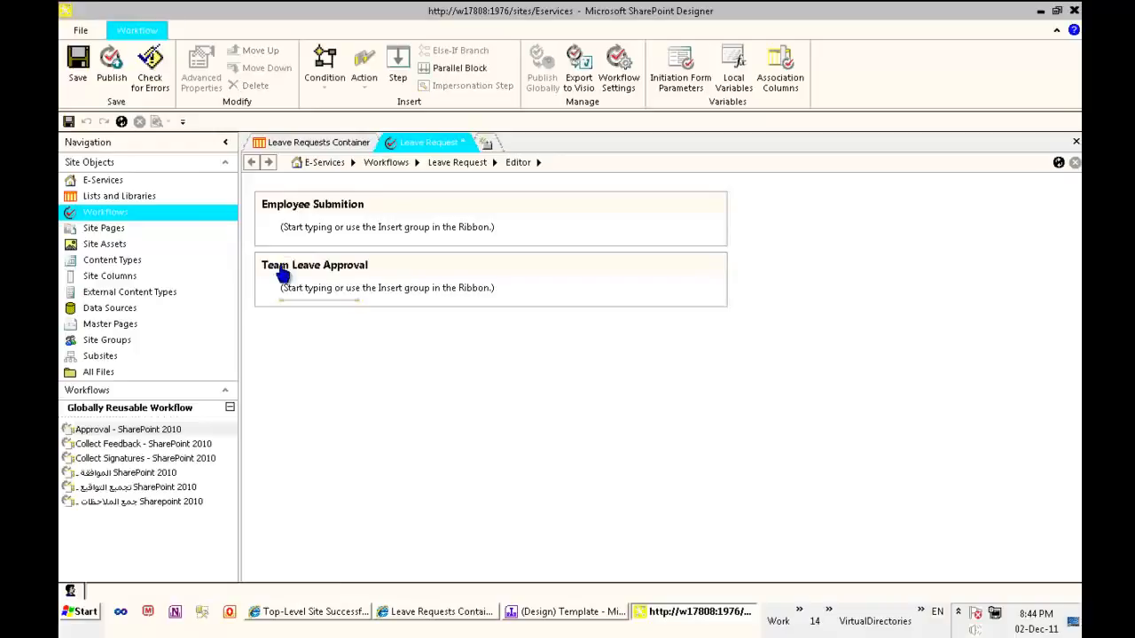
Add a third workflow step below Team Leave Approval and name it Human Resouce Approval
right_click(295, 357)
left_click(345, 371)
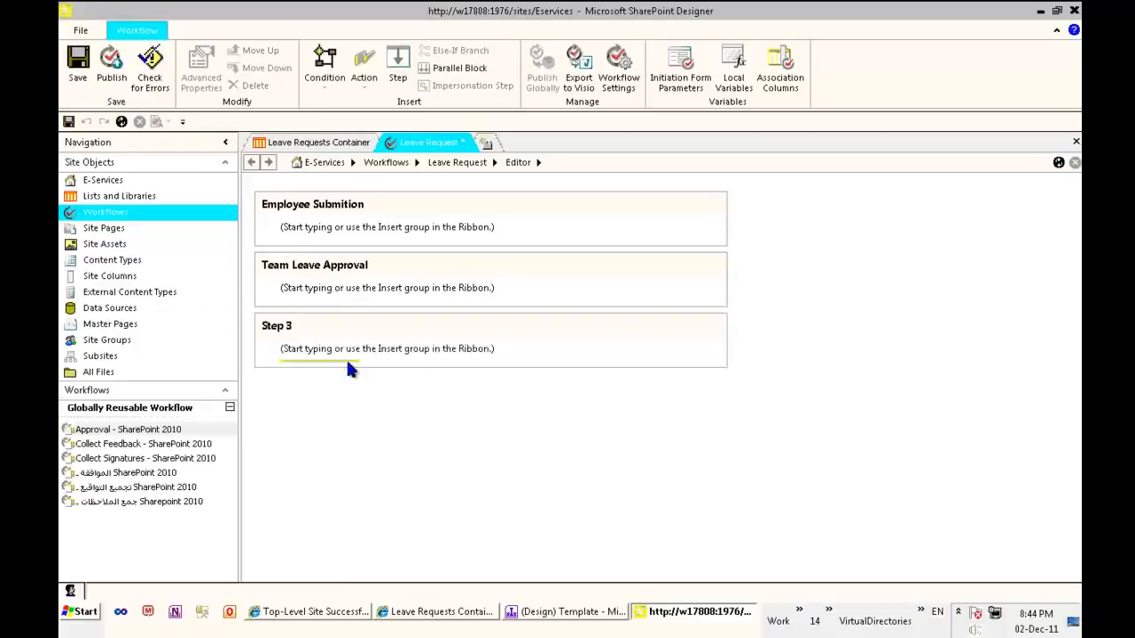
left_click(290, 326)
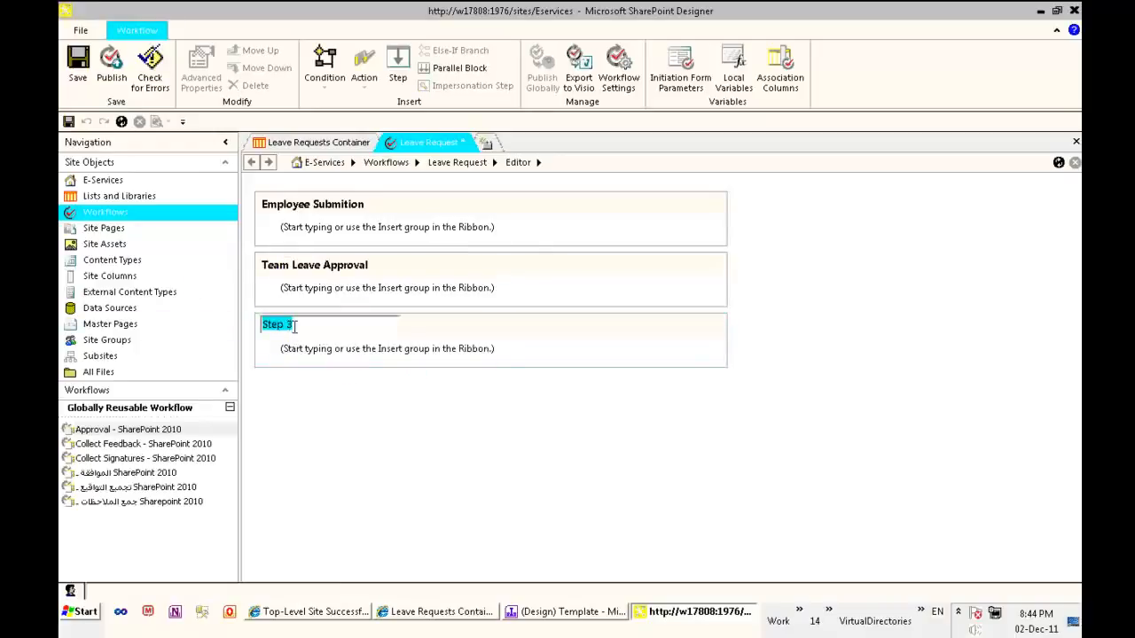
type("Human Resouce Approval")
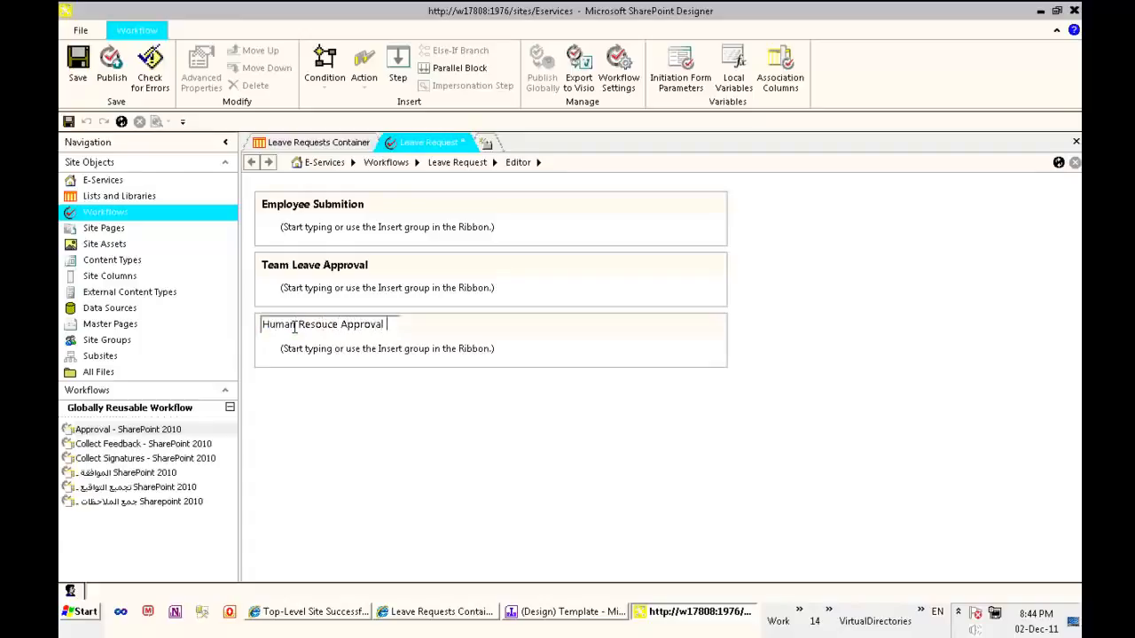
key("Return")
left_click(374, 468)
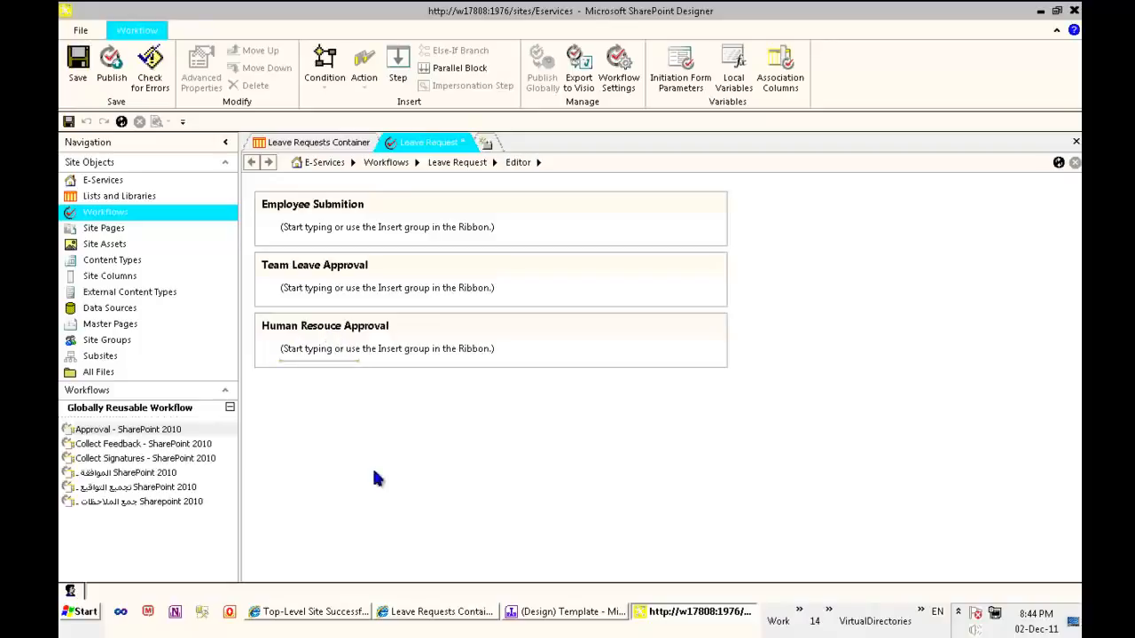
Add a current item field condition to the Employee Submition step, requiring that Action equals SE
left_click(333, 223)
left_click(330, 78)
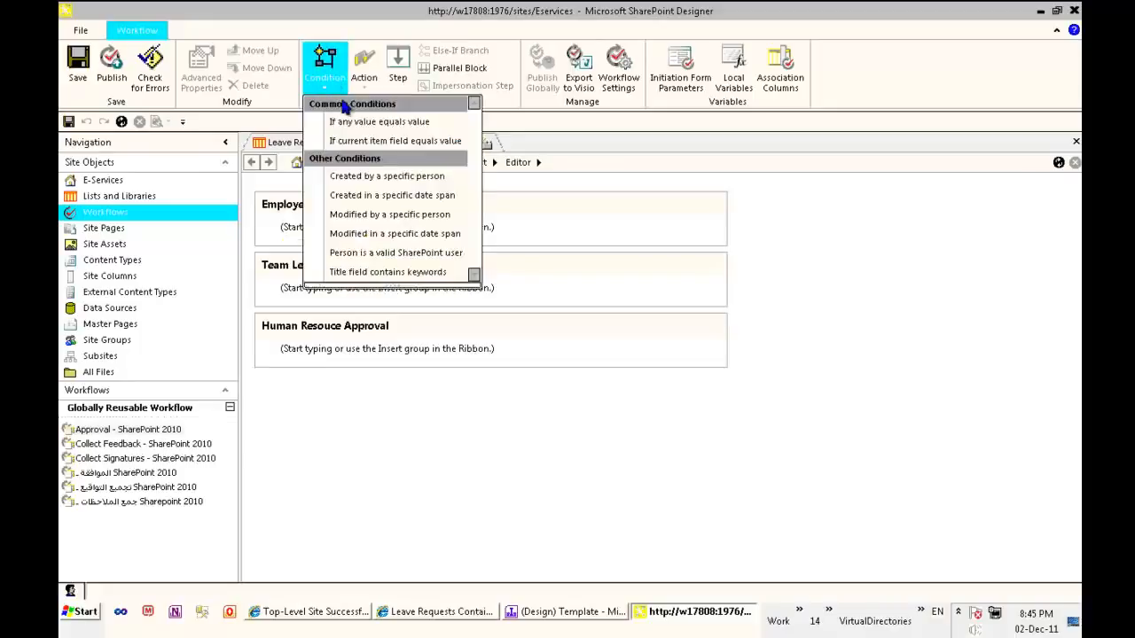
left_click(418, 139)
left_click(298, 248)
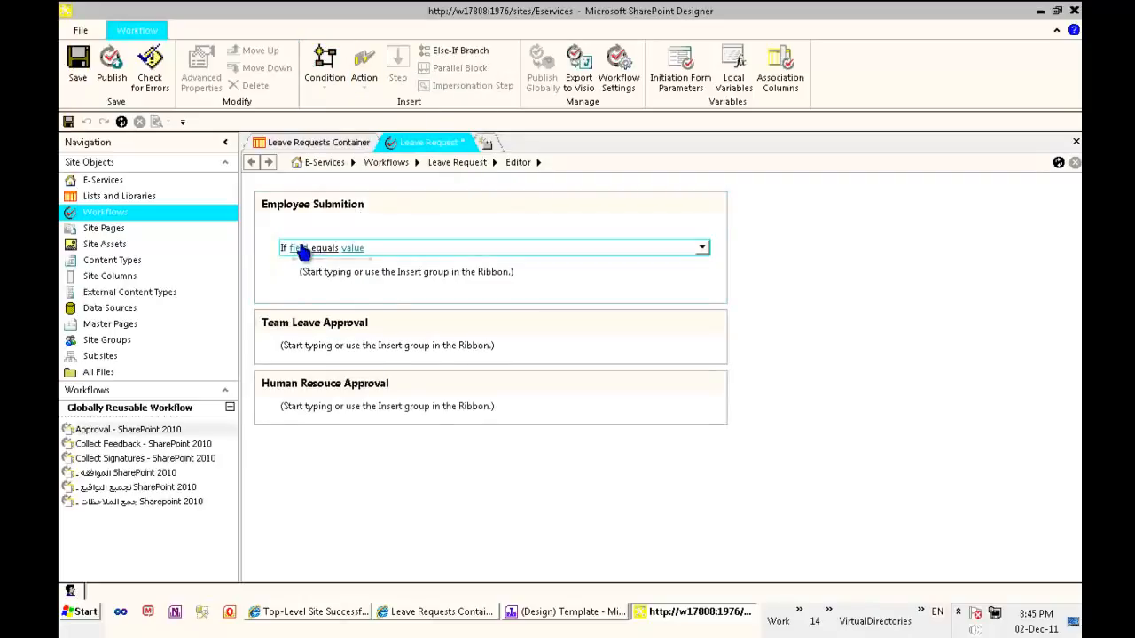
left_click(381, 268)
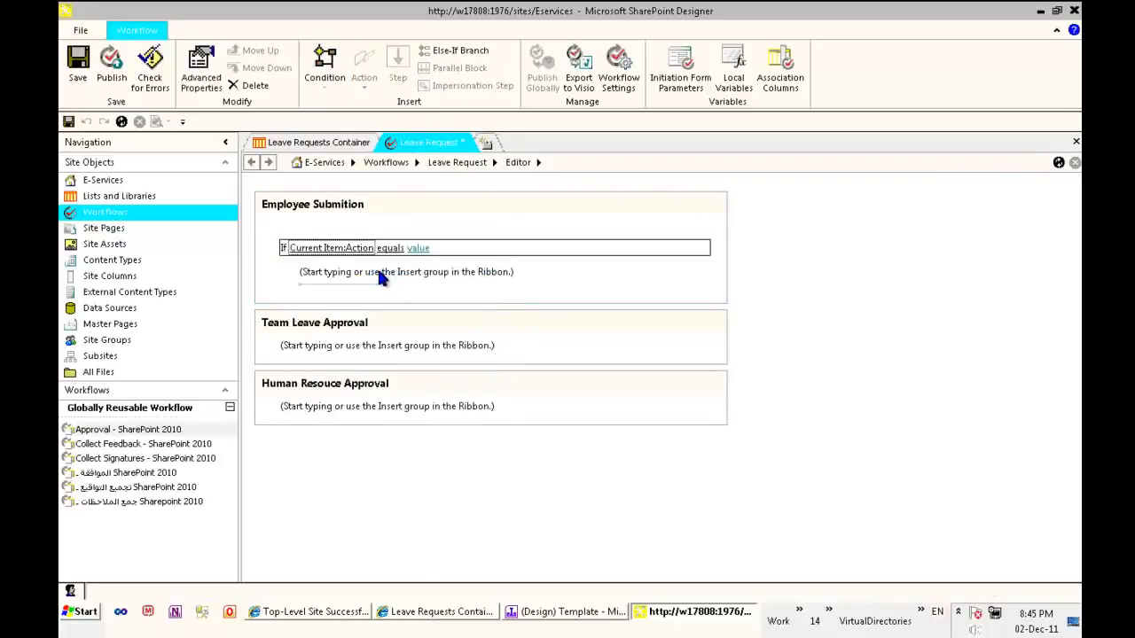
left_click(412, 248)
left_click(429, 275)
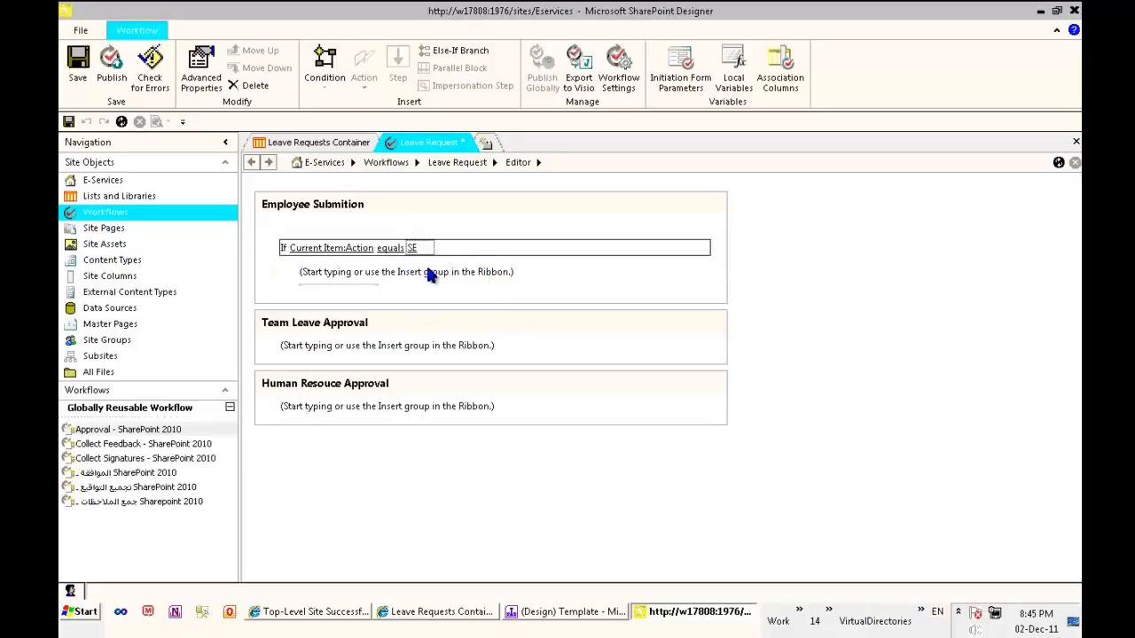
Add a Set Field in Current Item action under the Employee Submition condition that sets State to WT
left_click(338, 282)
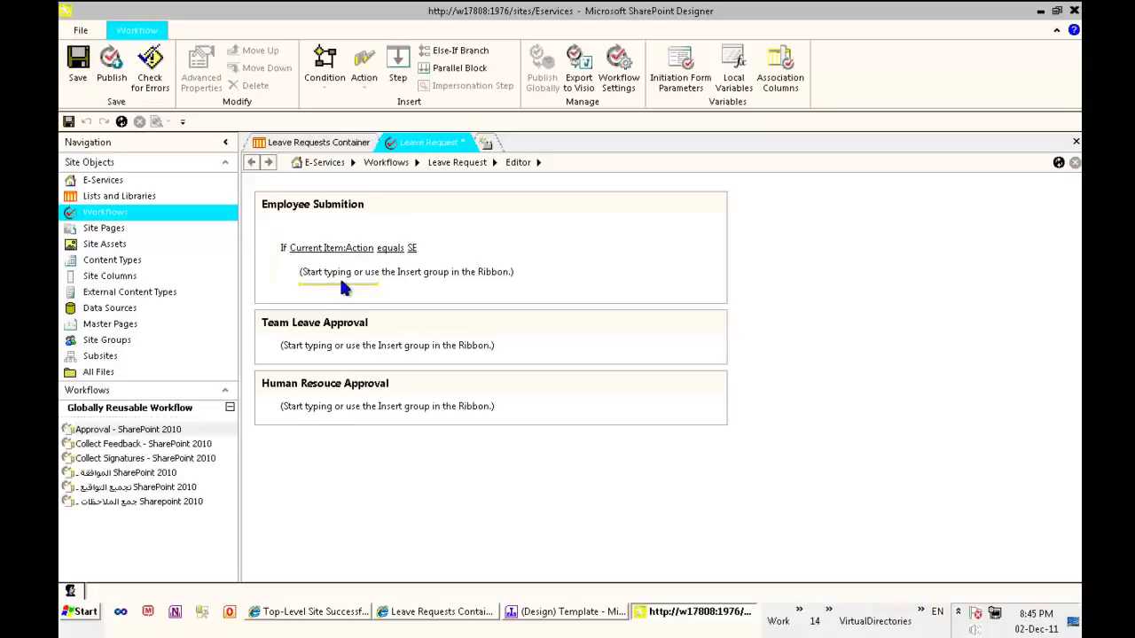
left_click(364, 67)
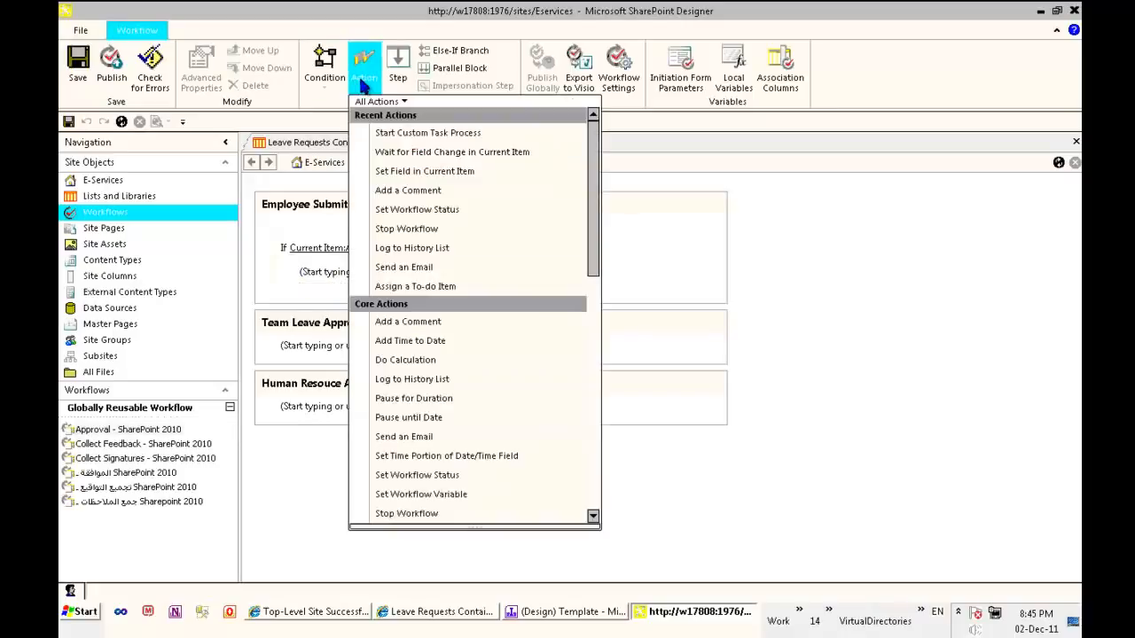
left_click(448, 171)
left_click(322, 276)
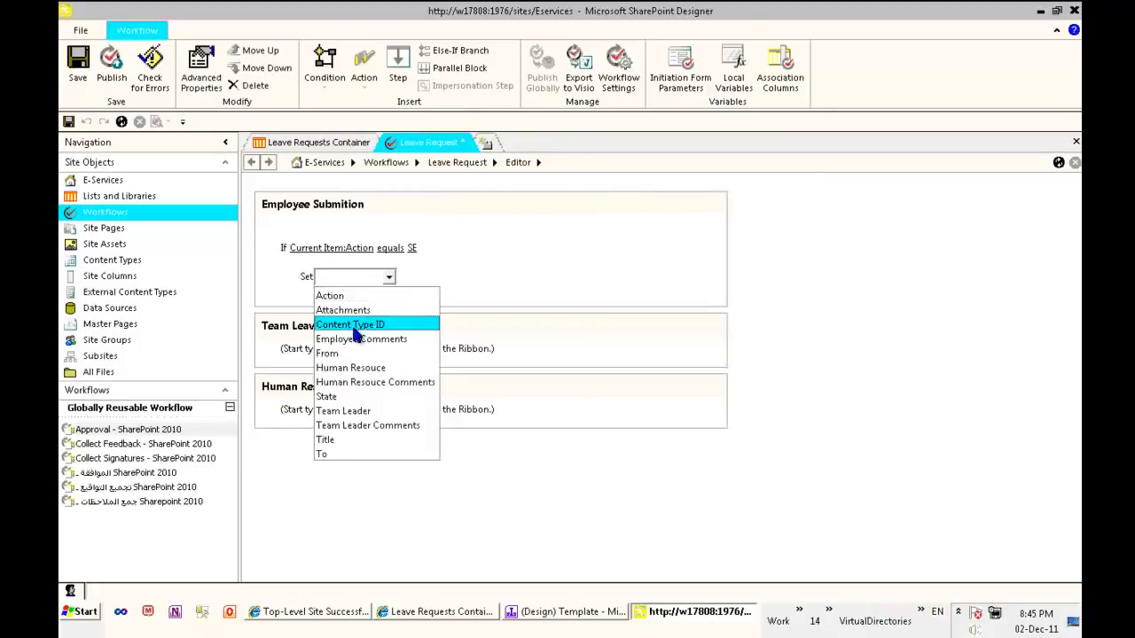
left_click(359, 396)
left_click(361, 277)
left_click(387, 301)
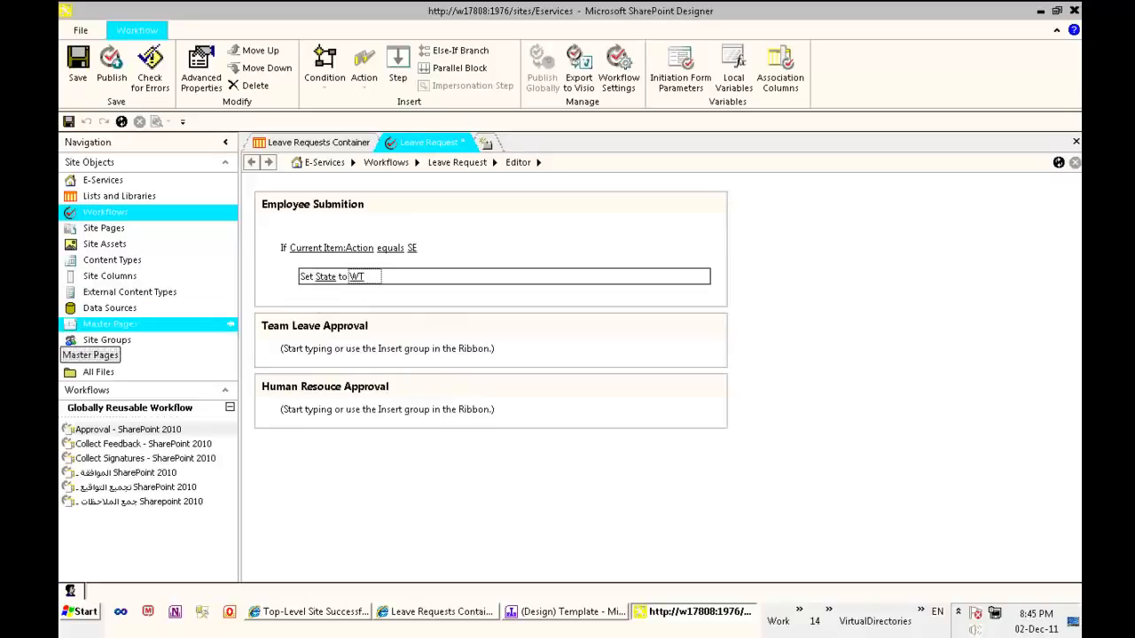
Below the State action in Employee Submition, add a Wait for Field Change in Current Item action waiting for Action to not equal SE
left_click(315, 295)
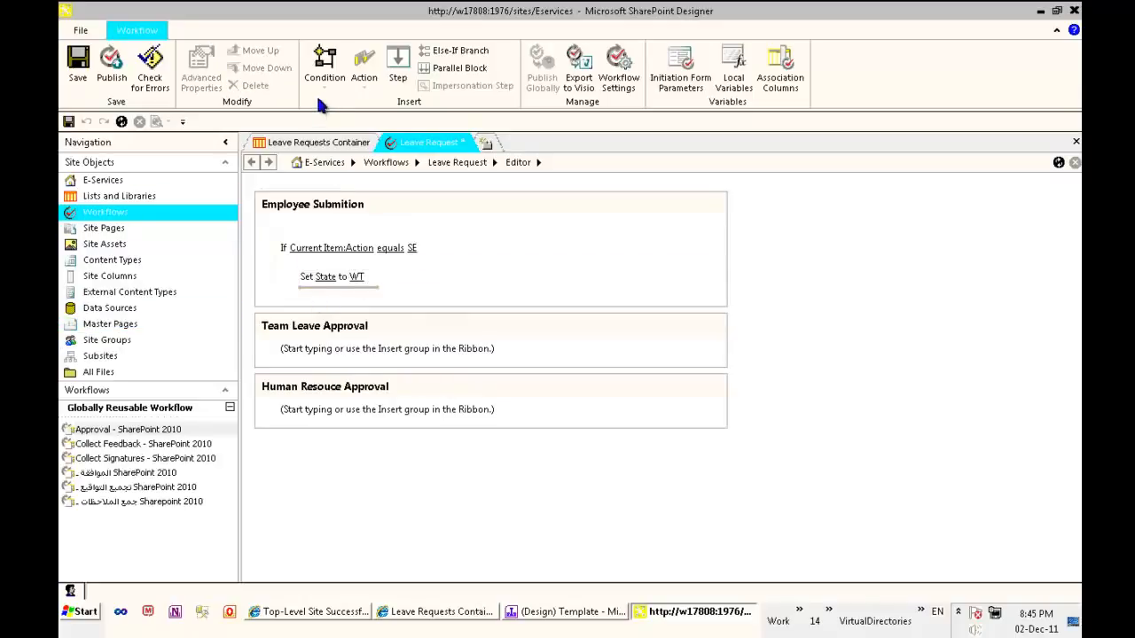
left_click(365, 85)
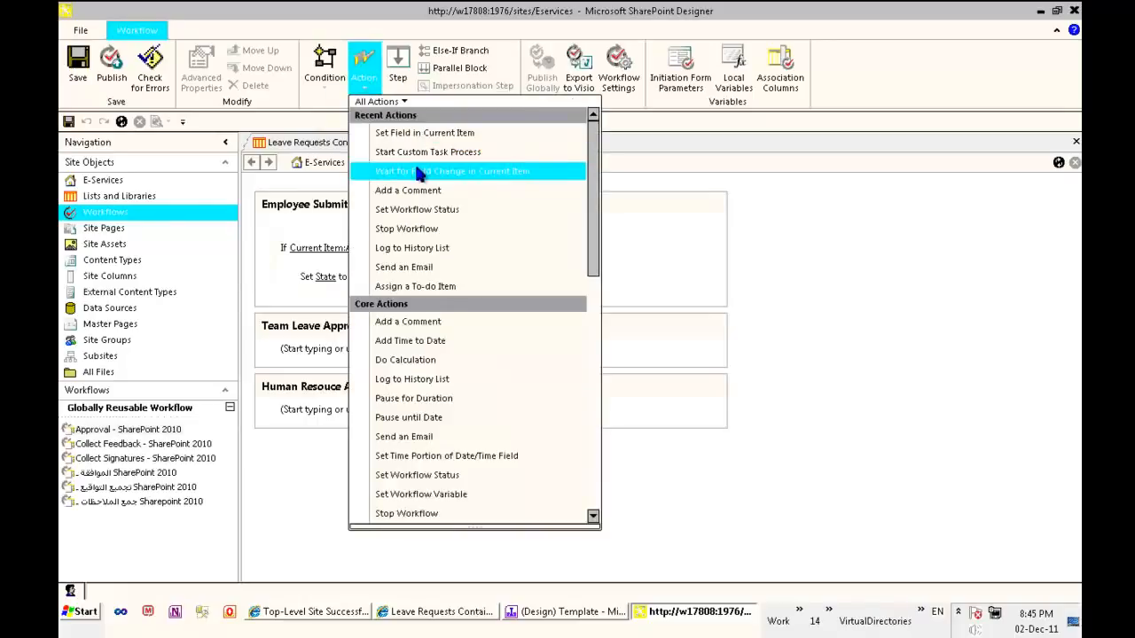
left_click(828, 255)
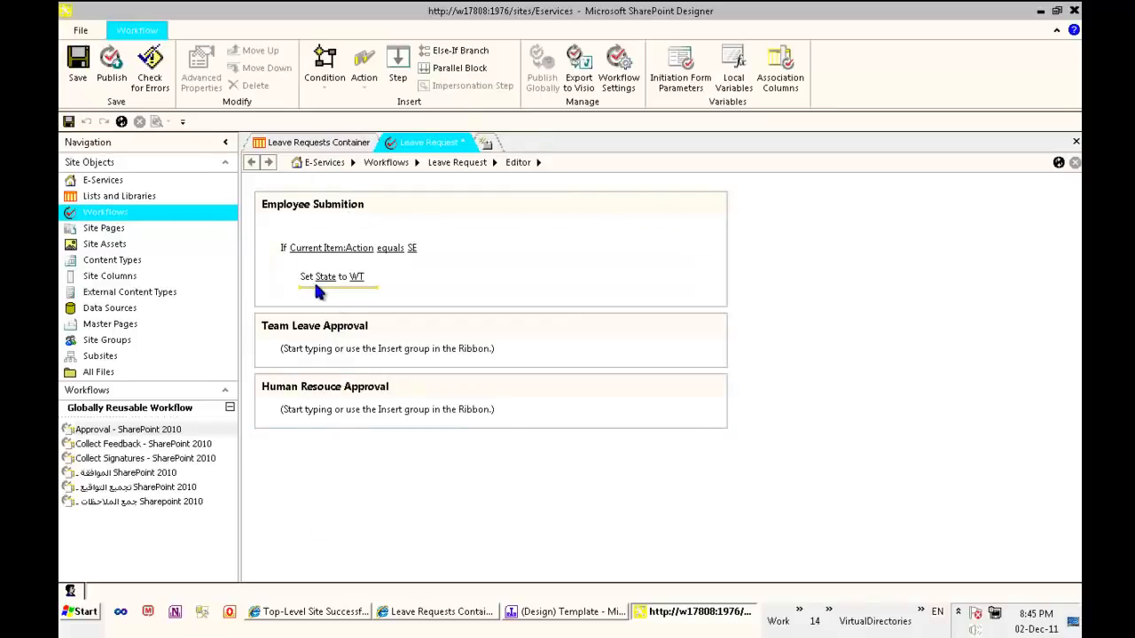
left_click(365, 78)
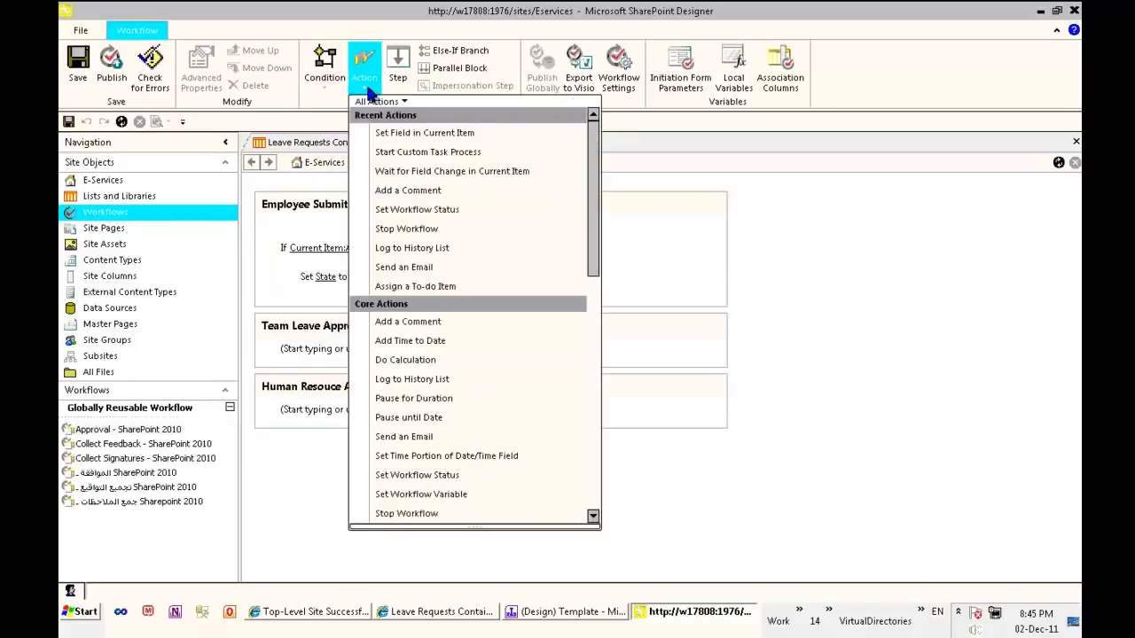
left_click(465, 170)
left_click(363, 304)
left_click(367, 304)
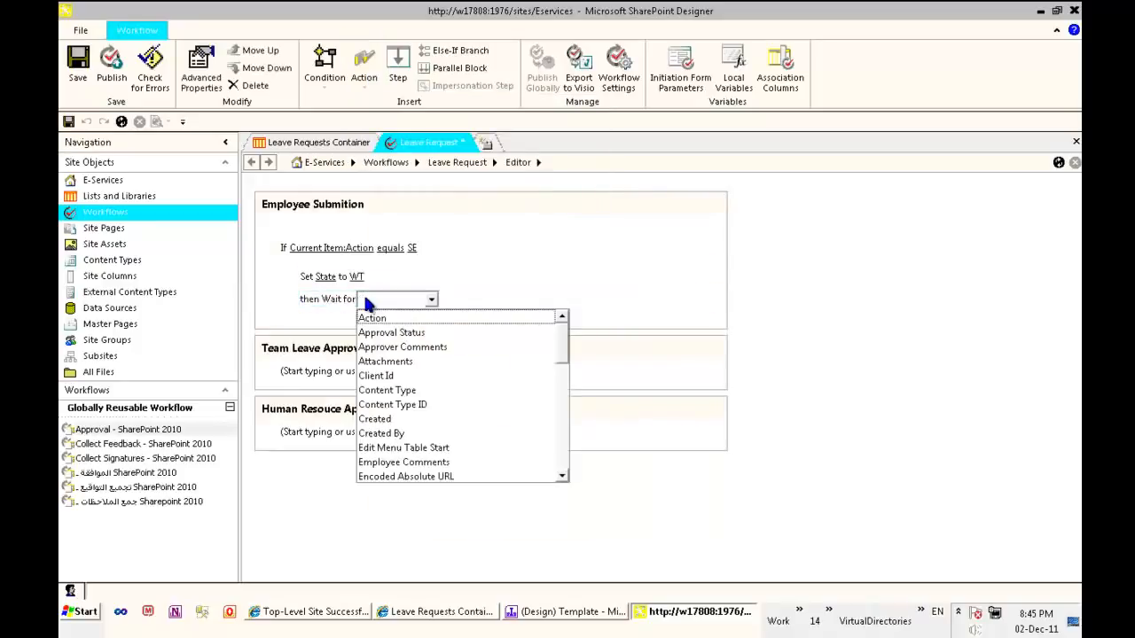
left_click(374, 318)
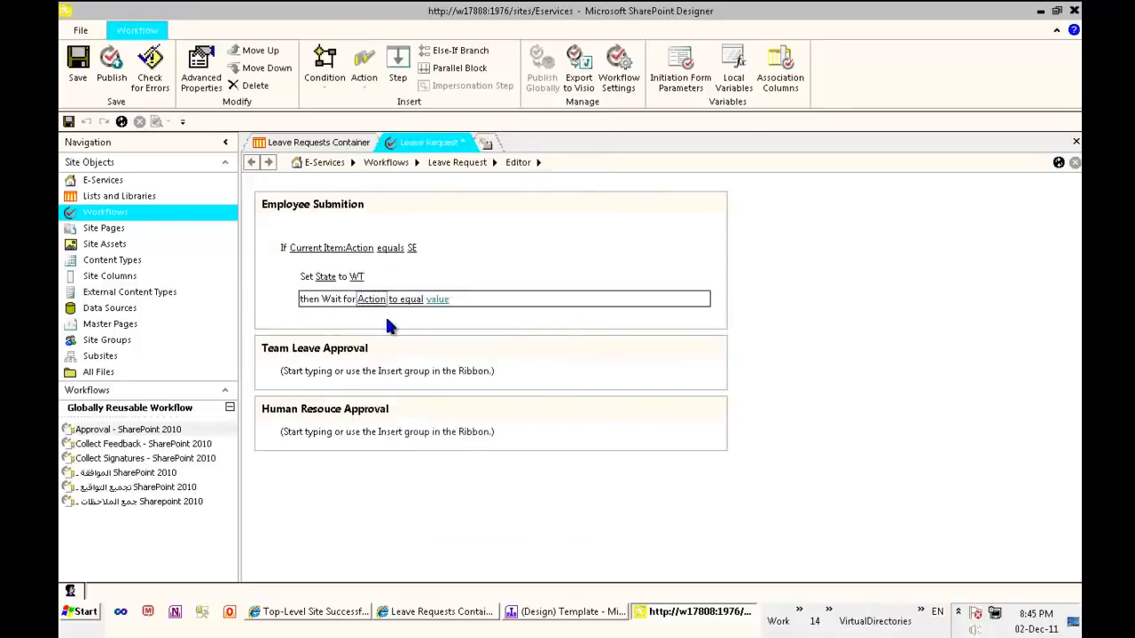
left_click(406, 301)
left_click(415, 333)
left_click(450, 301)
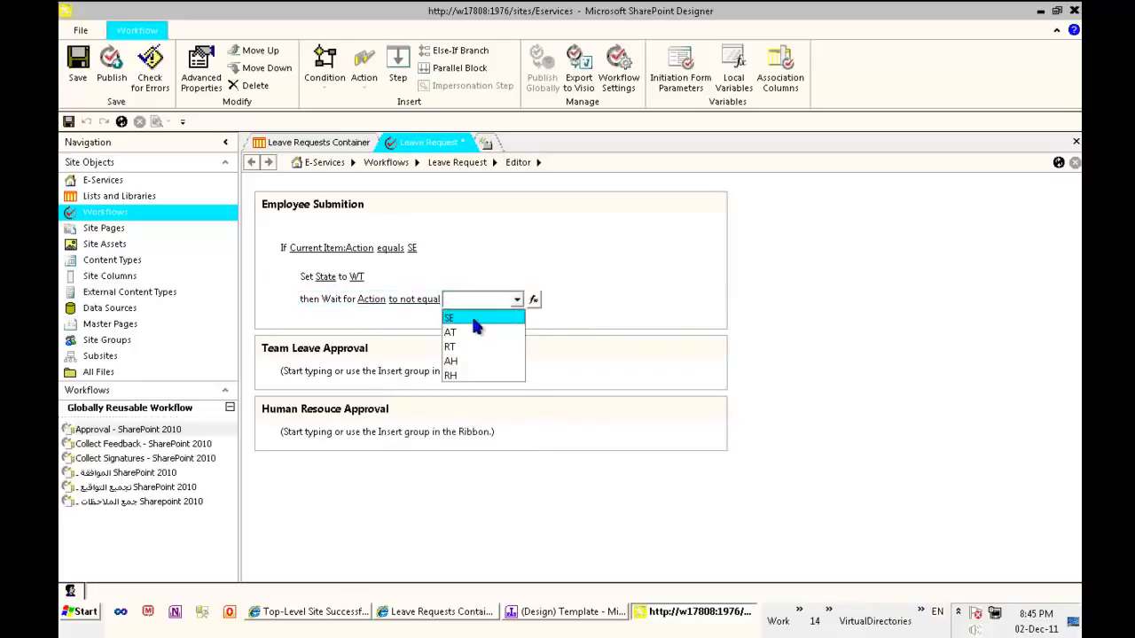
left_click(474, 319)
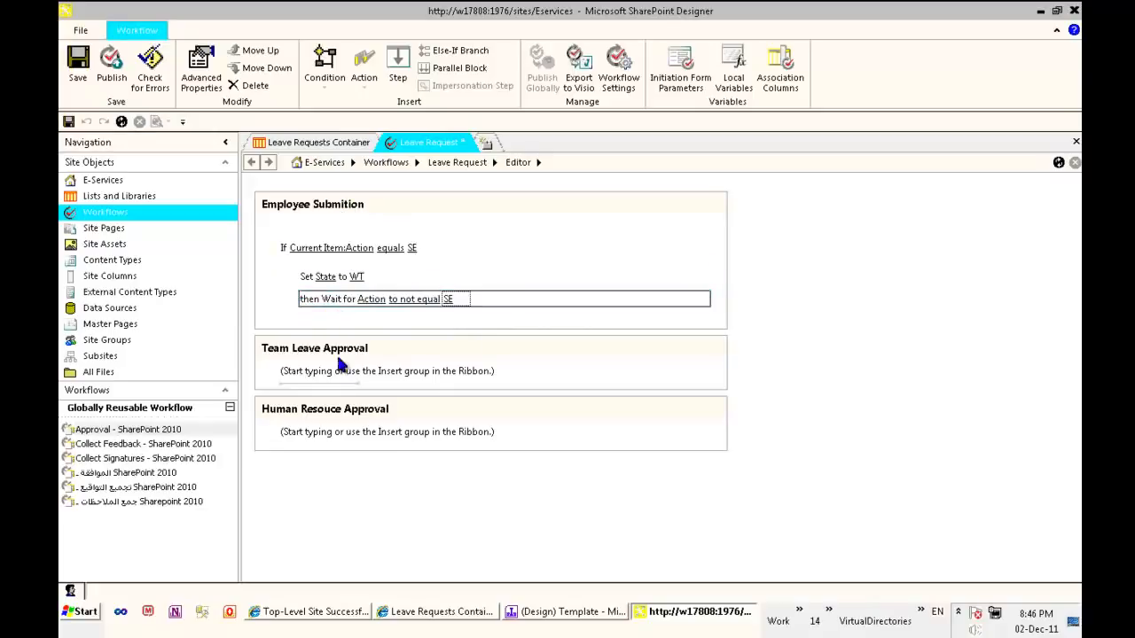
left_click(354, 304)
Switch to the InfoPath template and check the rule behind the team leader view's Approve button, then return to SharePoint Designer
left_click(556, 617)
left_click(221, 445)
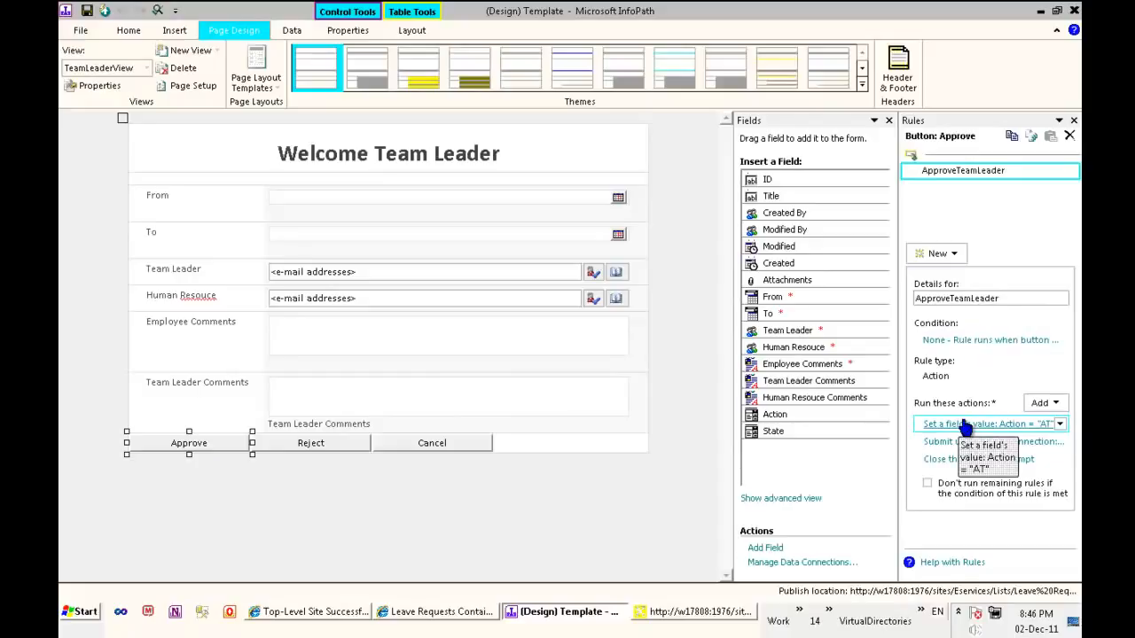
left_click(1042, 11)
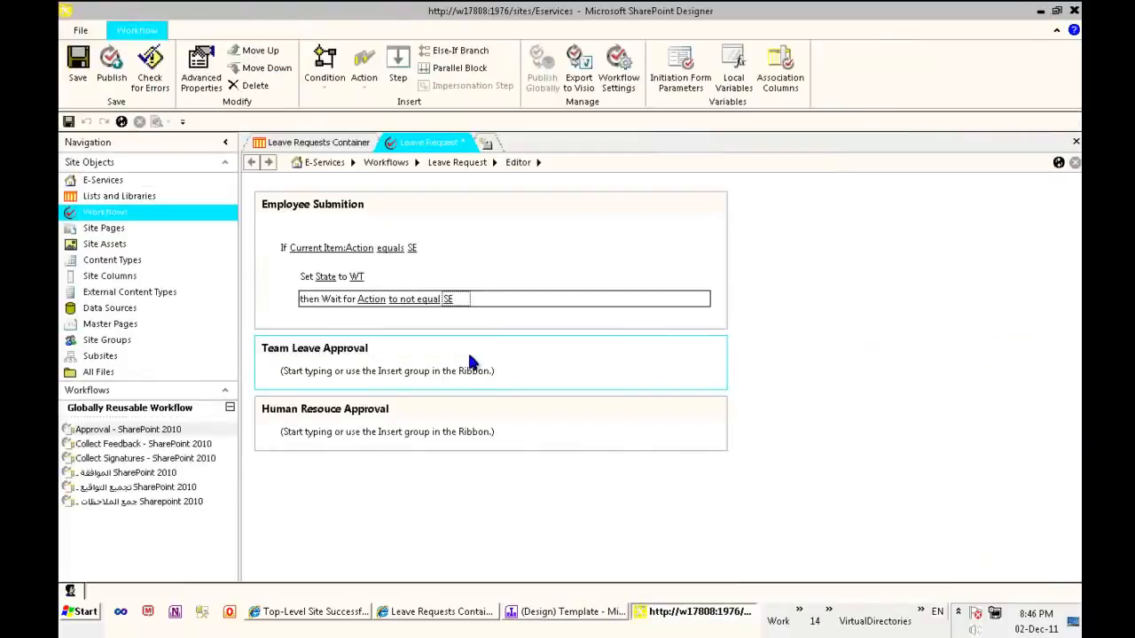
Add a current item field condition to the Team Leave Approval step, requiring that Action equals AT
left_click(300, 371)
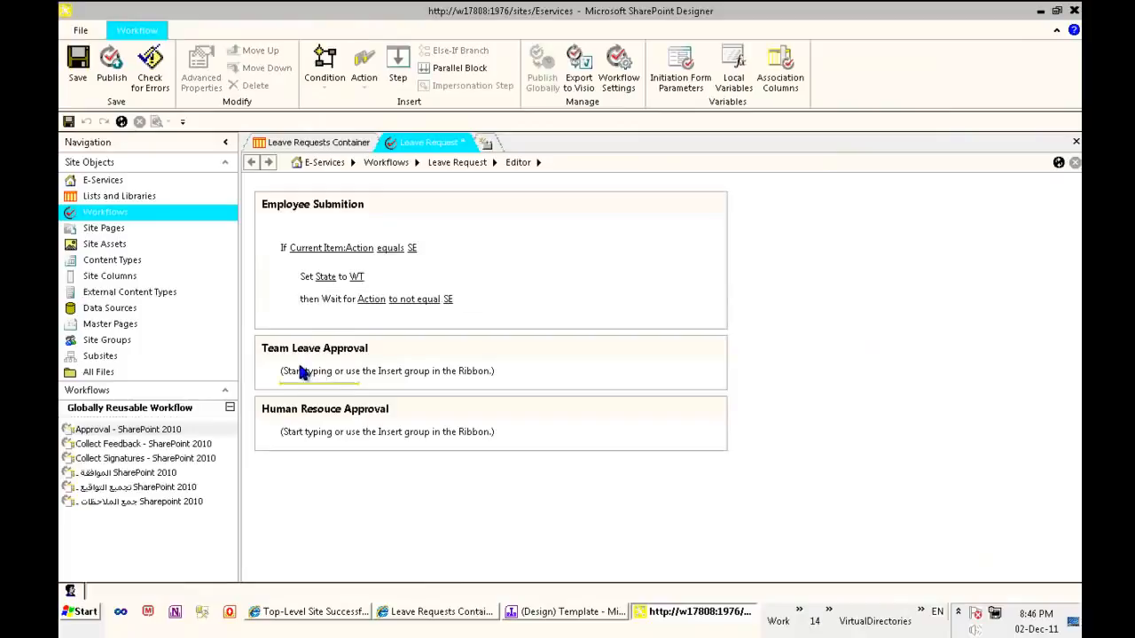
left_click(347, 309)
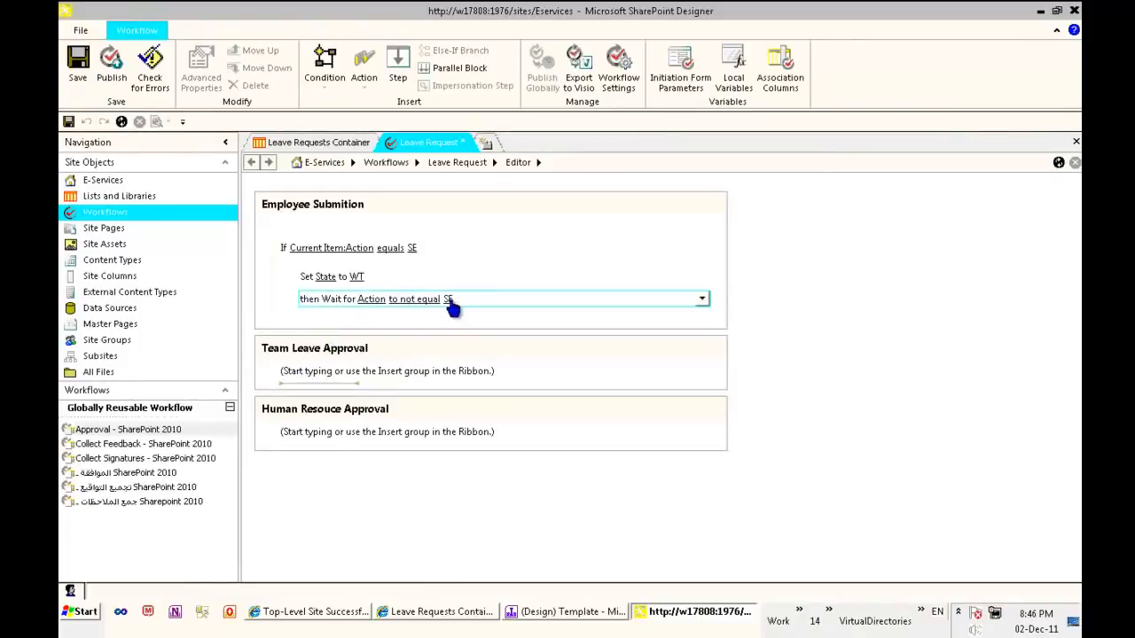
left_click(306, 380)
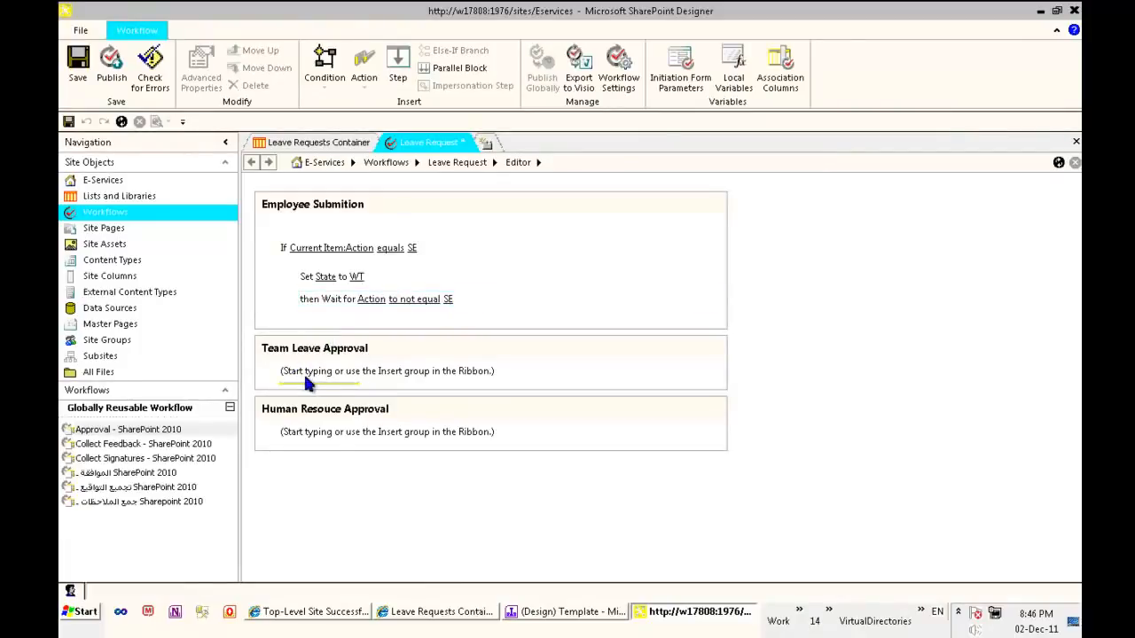
left_click(335, 88)
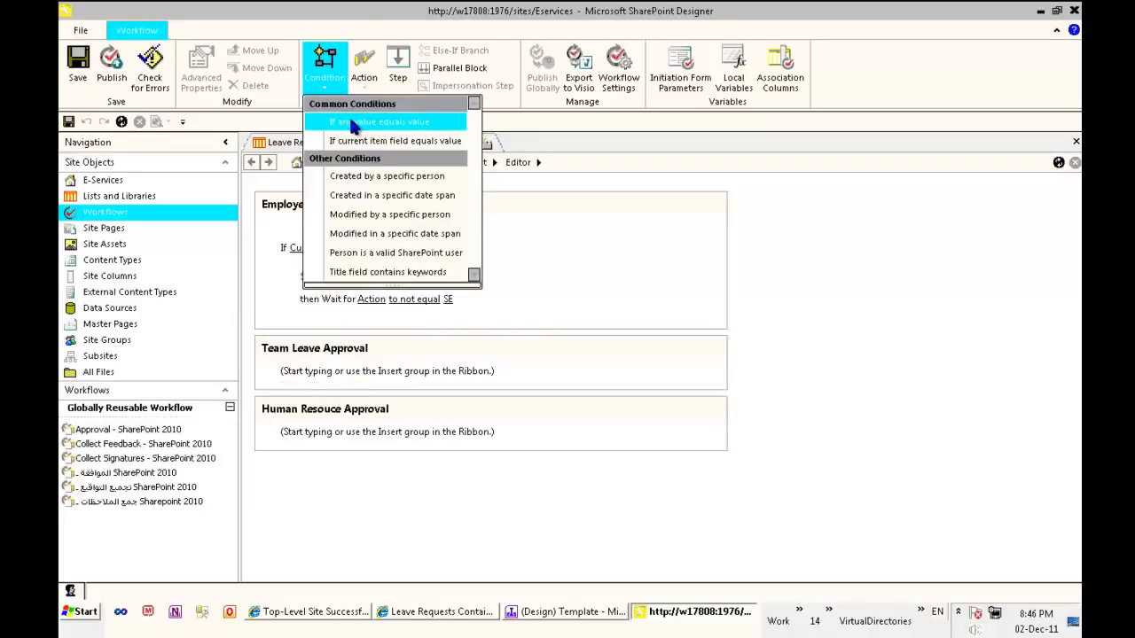
left_click(366, 142)
left_click(296, 391)
left_click(298, 393)
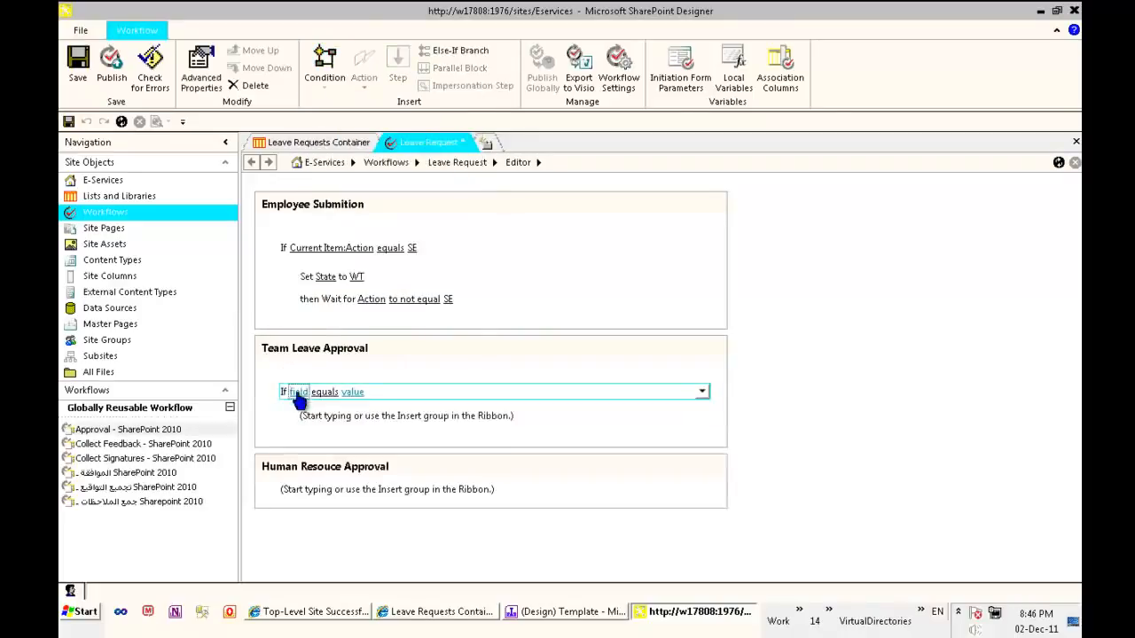
left_click(310, 415)
left_click(414, 391)
left_click(418, 392)
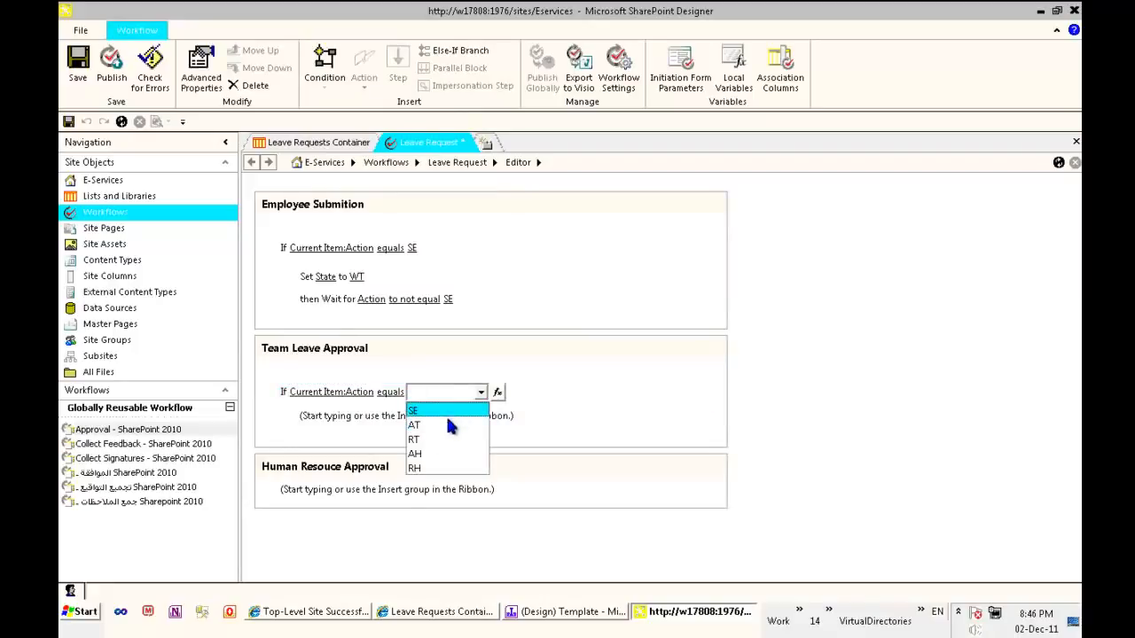
left_click(417, 426)
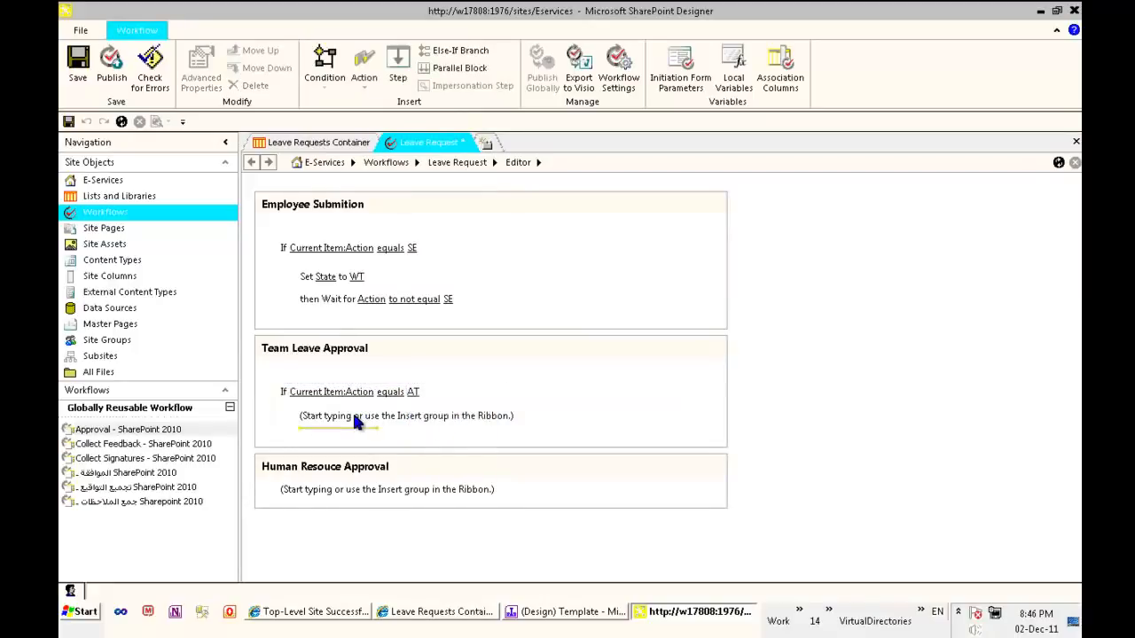
Add a Set Field in Current Item action under the Team Leave Approval condition that sets State to WH
left_click(365, 76)
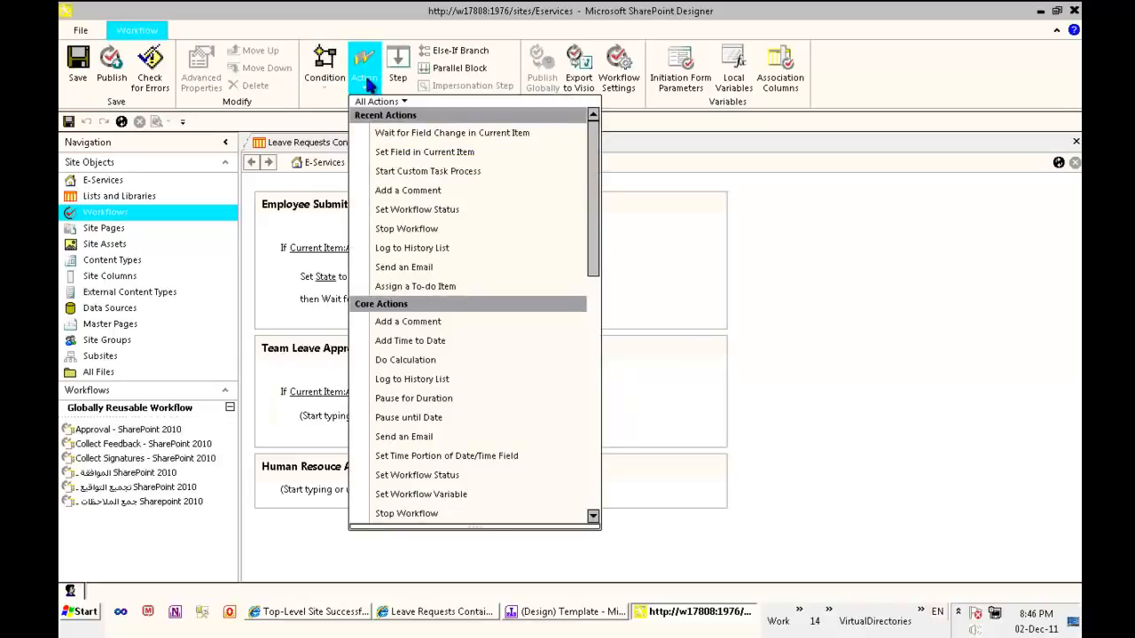
left_click(501, 153)
left_click(324, 421)
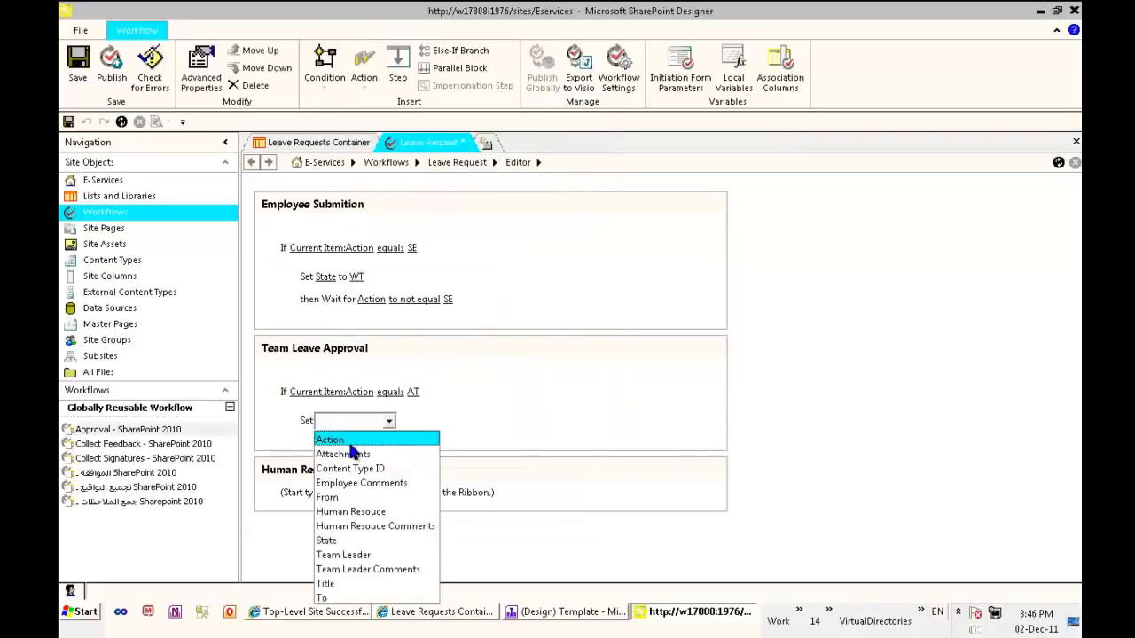
left_click(372, 540)
left_click(369, 423)
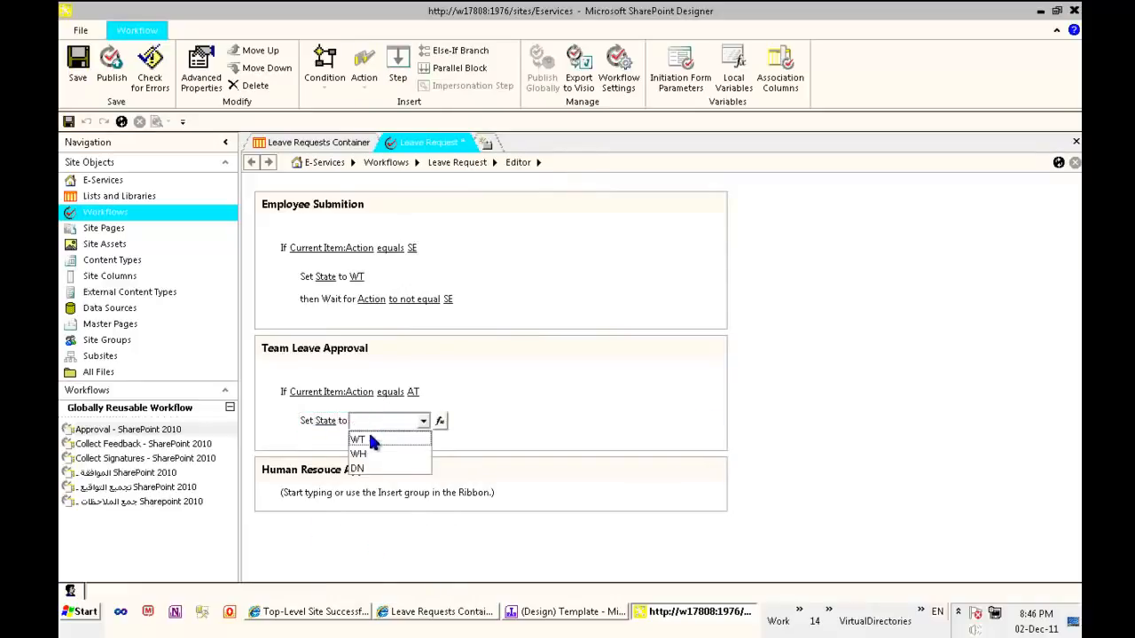
left_click(359, 453)
Insert an Else-If branch below the AT condition's action in the Team Leave Approval step
left_click(324, 434)
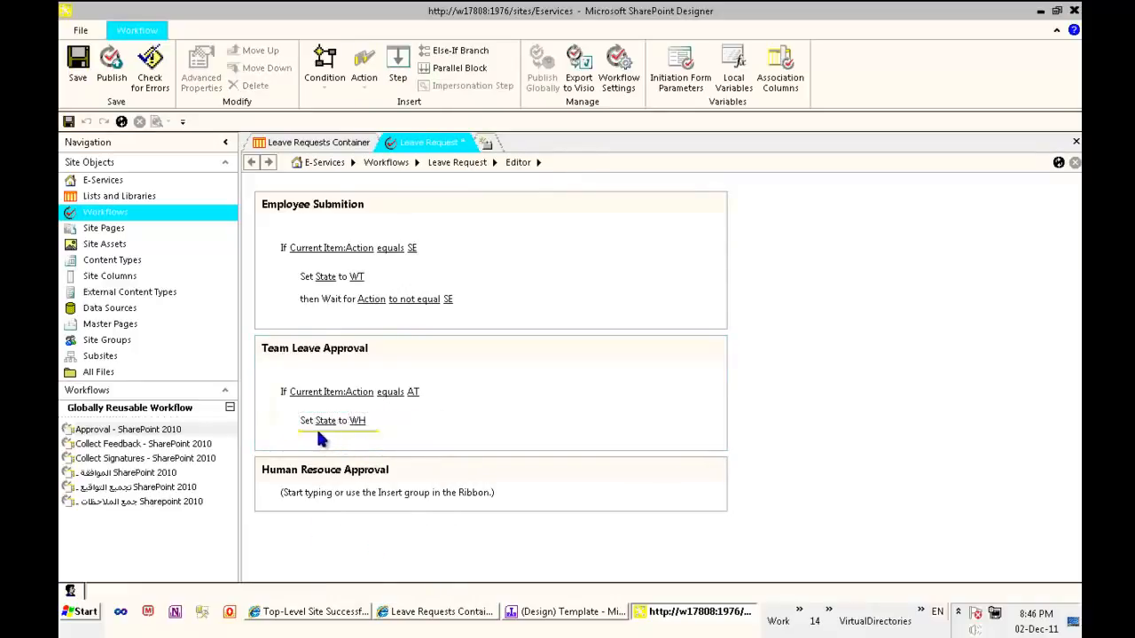
left_click(314, 432)
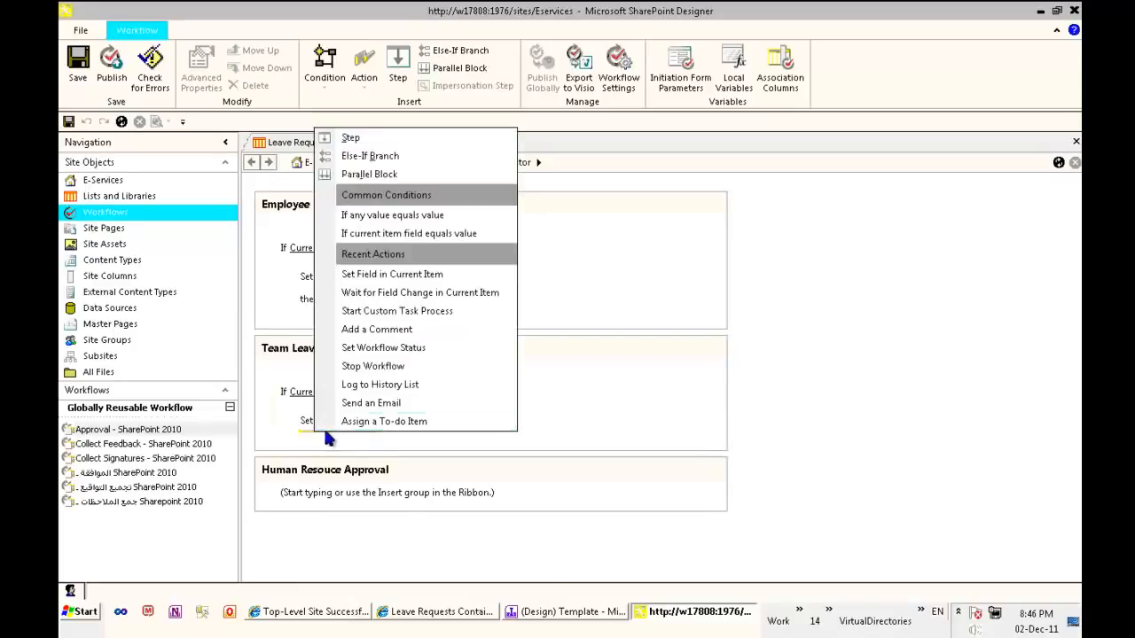
left_click(298, 437)
right_click(297, 437)
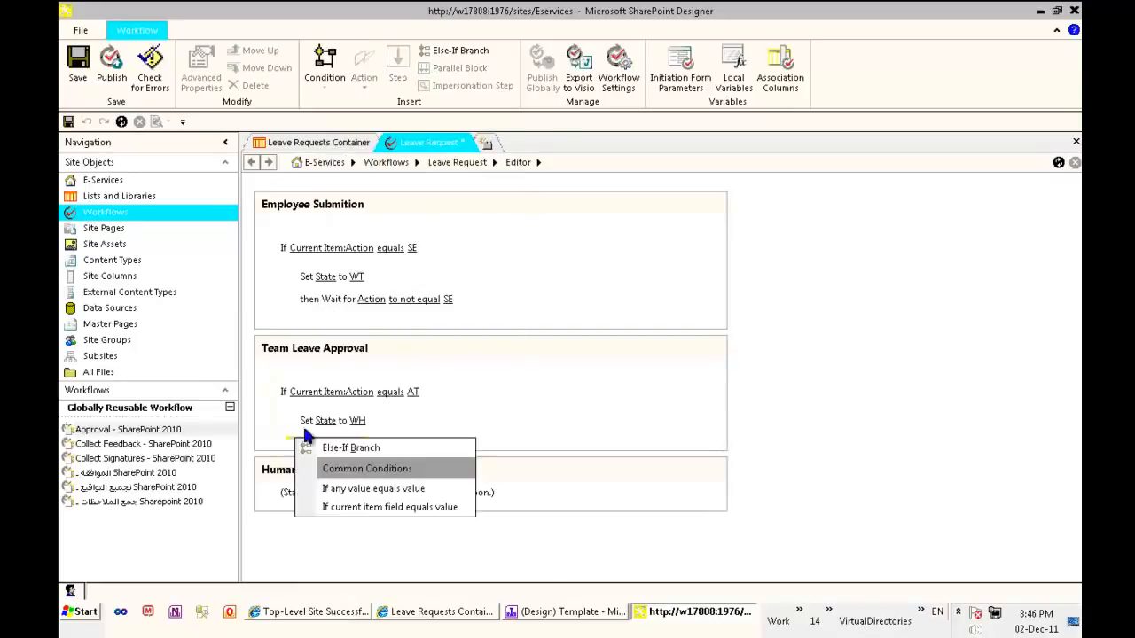
left_click(326, 448)
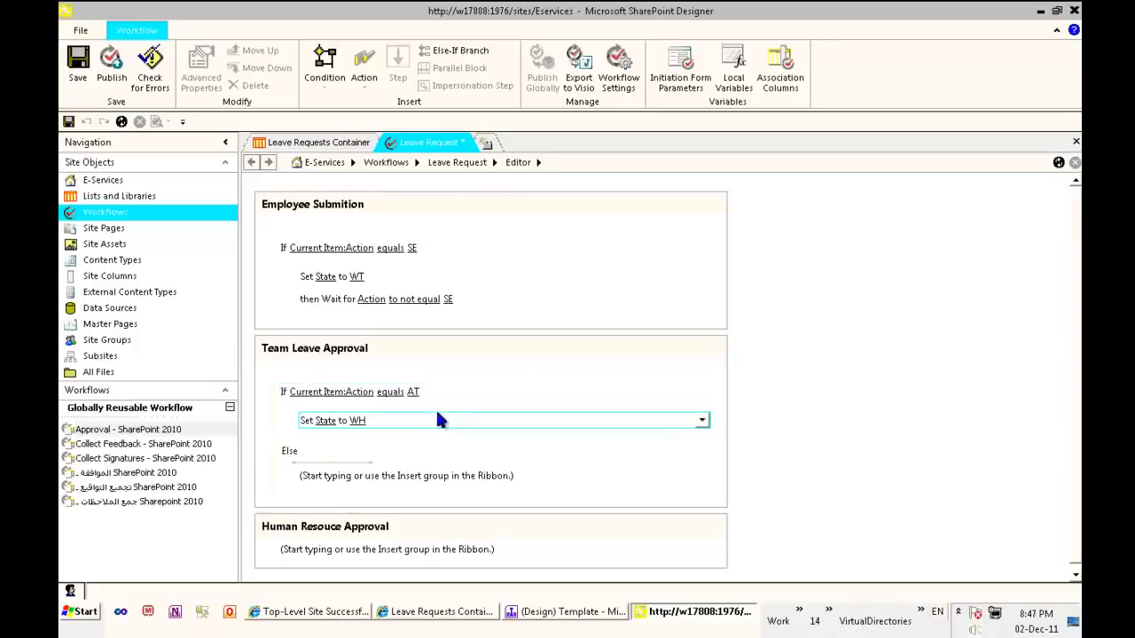
Add a Set Field in Current Item action in Team Leave Approval's Else branch that sets State to DN
left_click(364, 75)
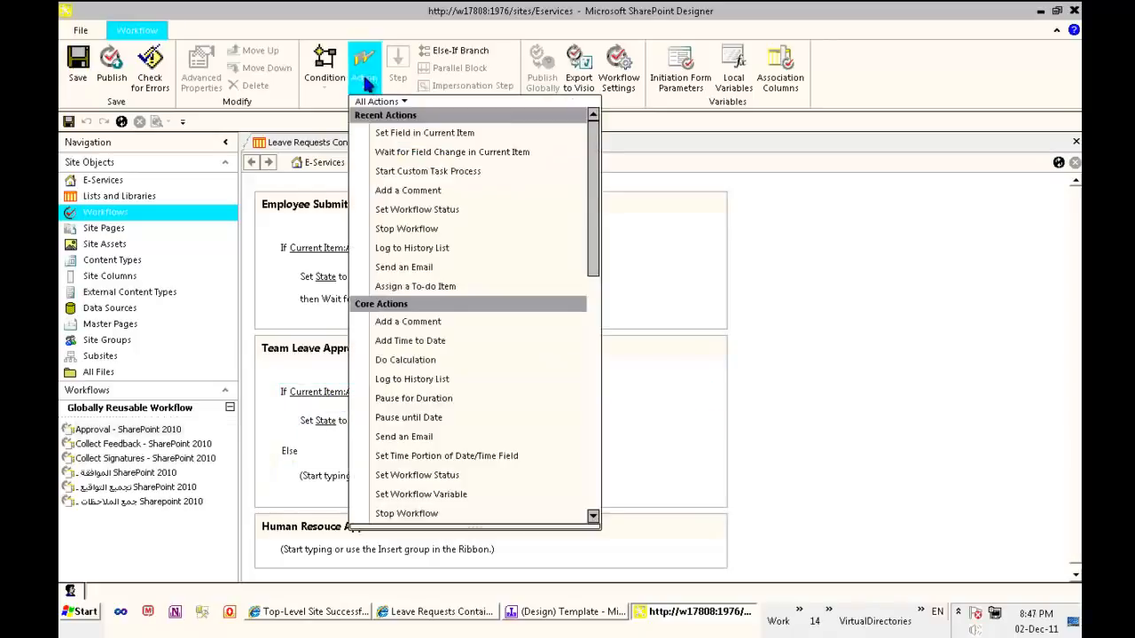
left_click(436, 142)
left_click(326, 479)
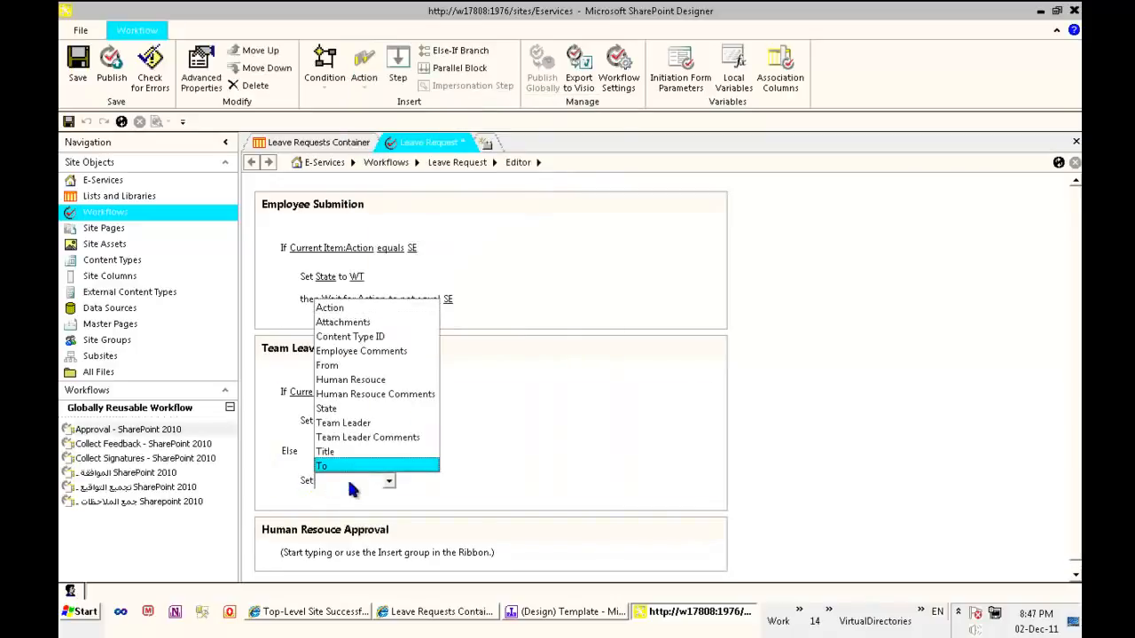
left_click(357, 486)
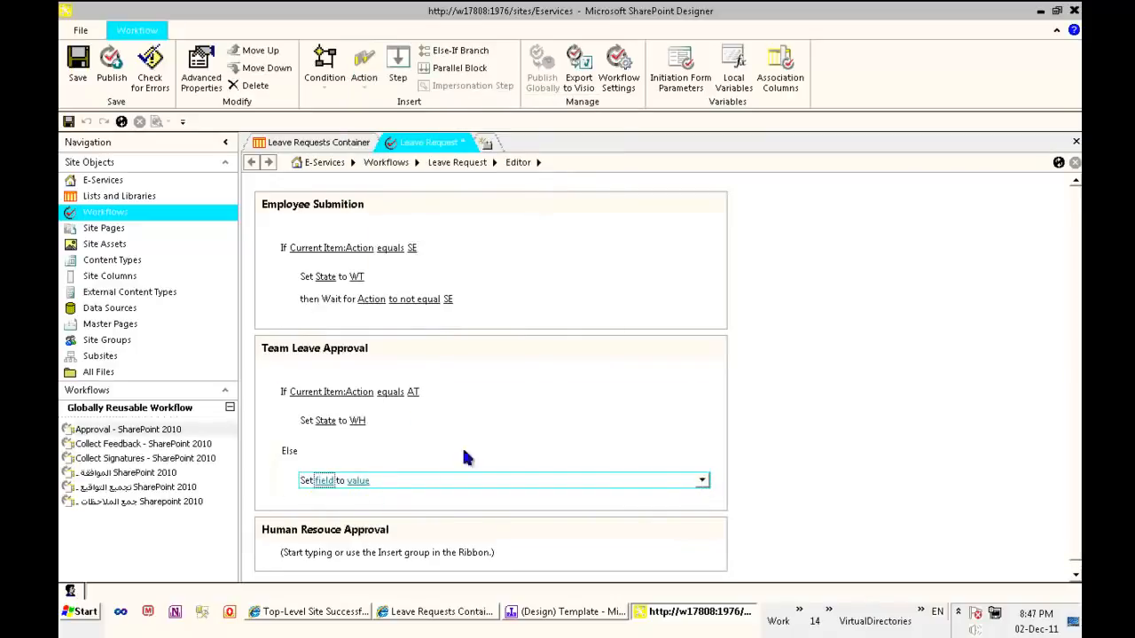
left_click(334, 481)
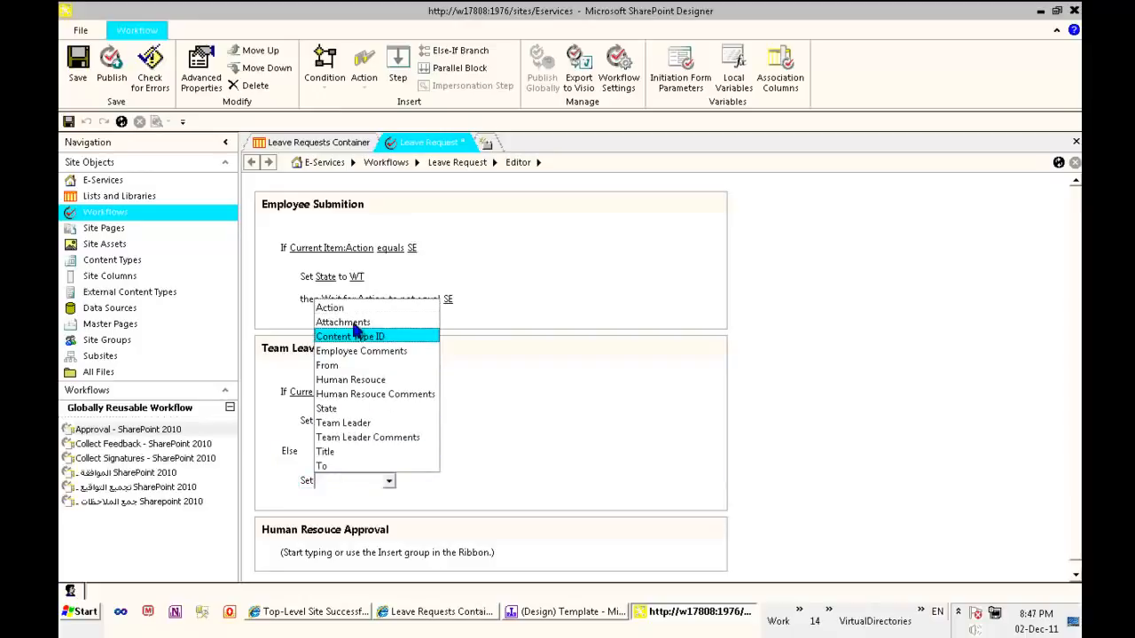
left_click(352, 409)
left_click(373, 481)
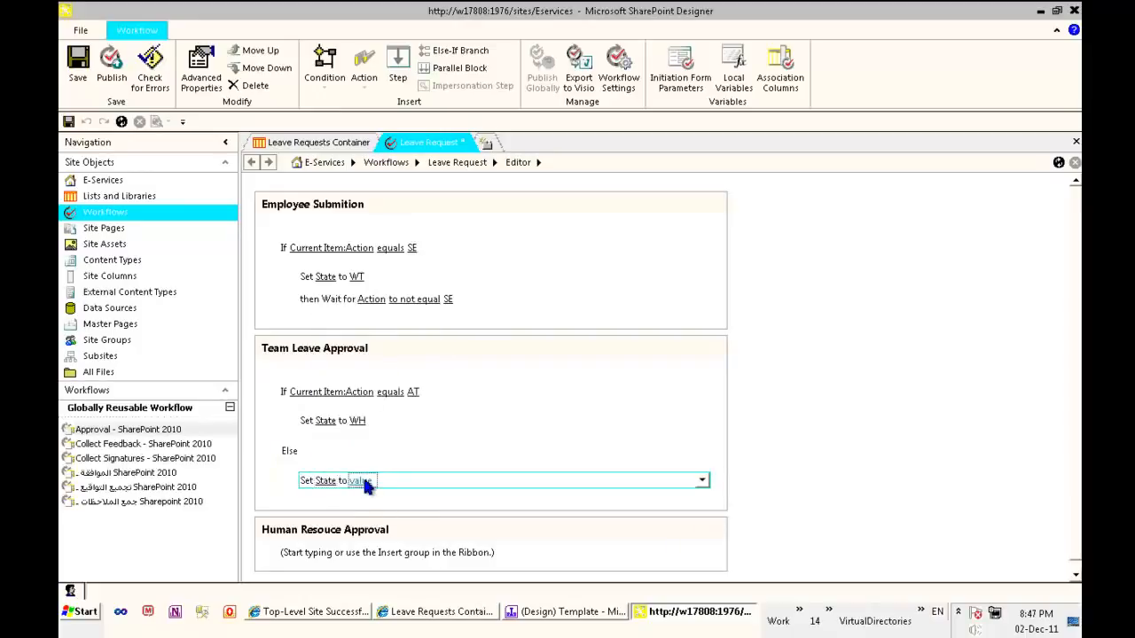
left_click(373, 525)
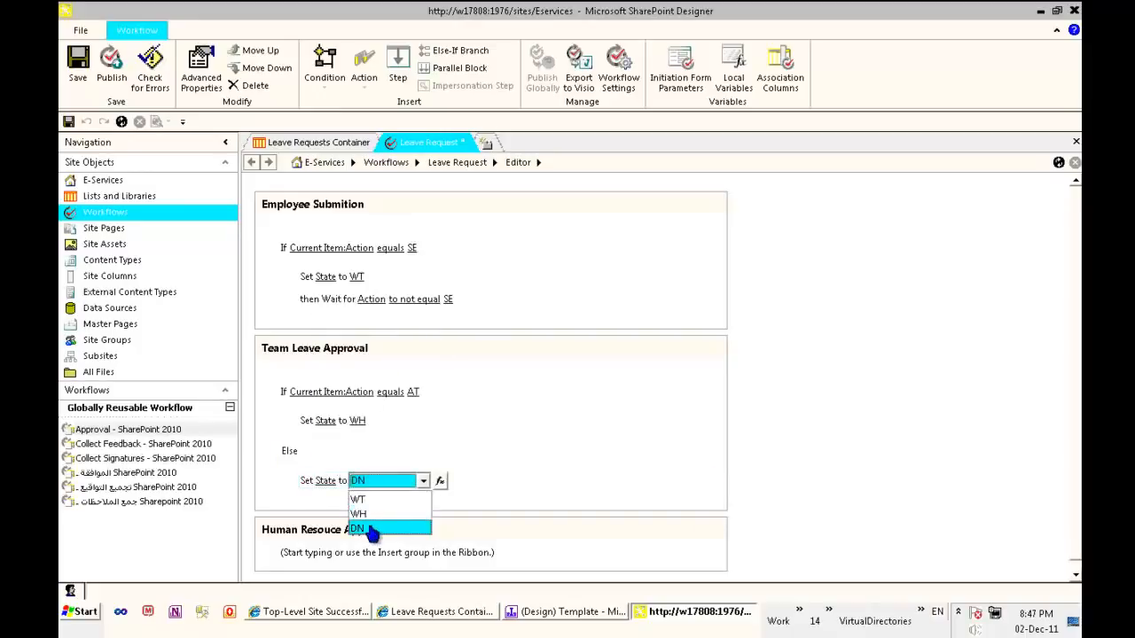
Add a Stop Workflow action below the Set State to DN action in Team Leave Approval's Else branch
left_click(312, 487)
left_click(363, 64)
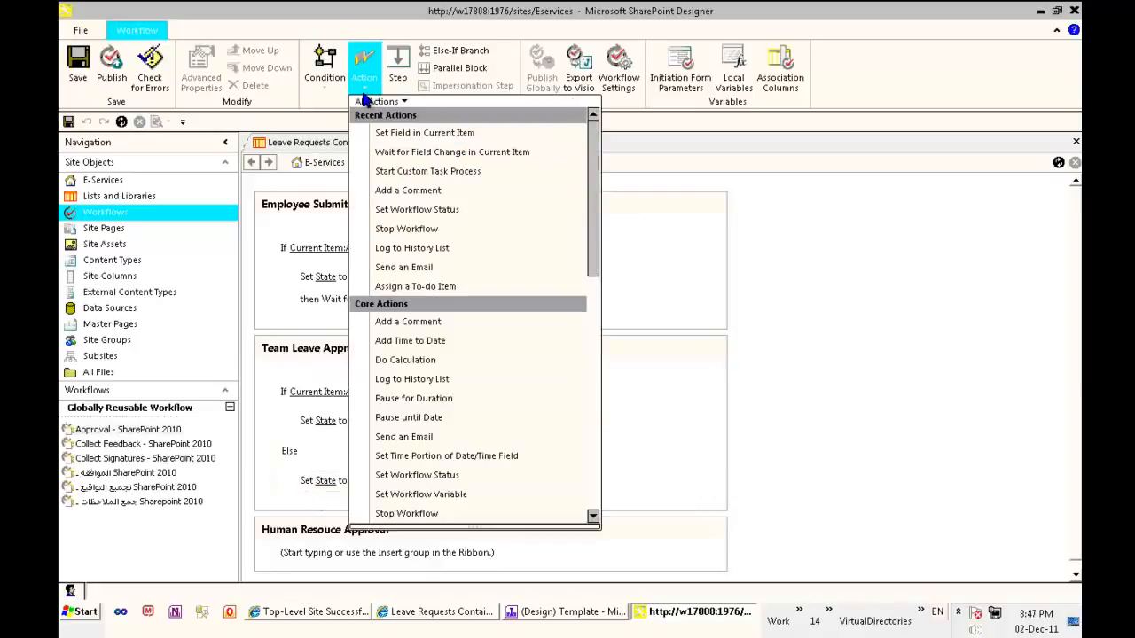
left_click(433, 229)
Set the Stop Workflow log message to "Team Leader:", a lookup of the current item's Modified By as Display Name, and "Rejects the leave"
left_click(458, 503)
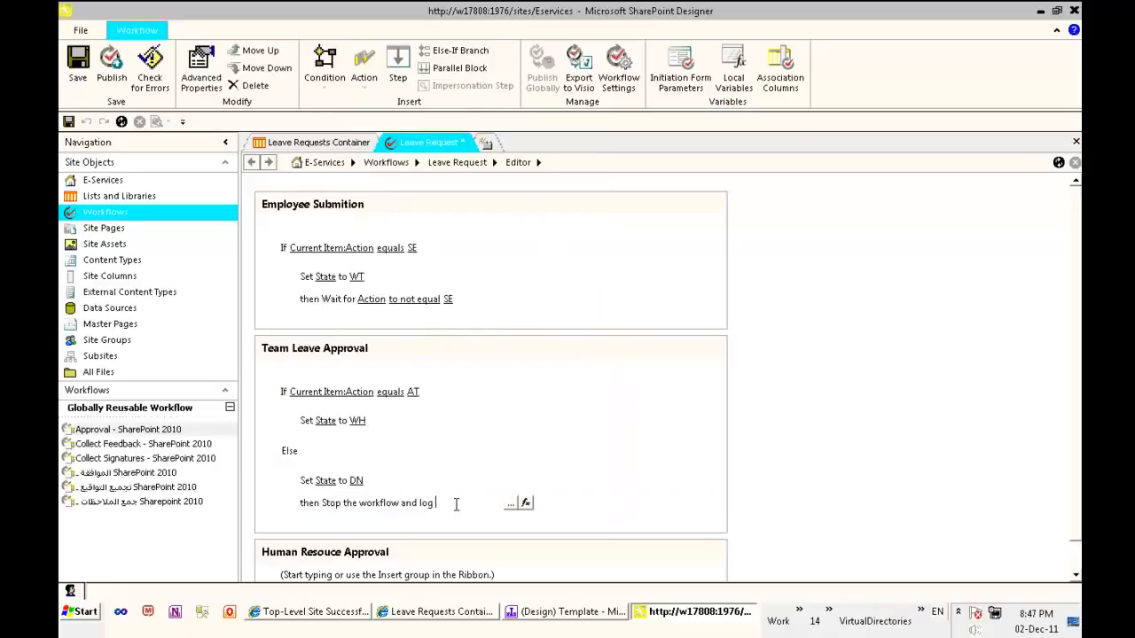
left_click(511, 502)
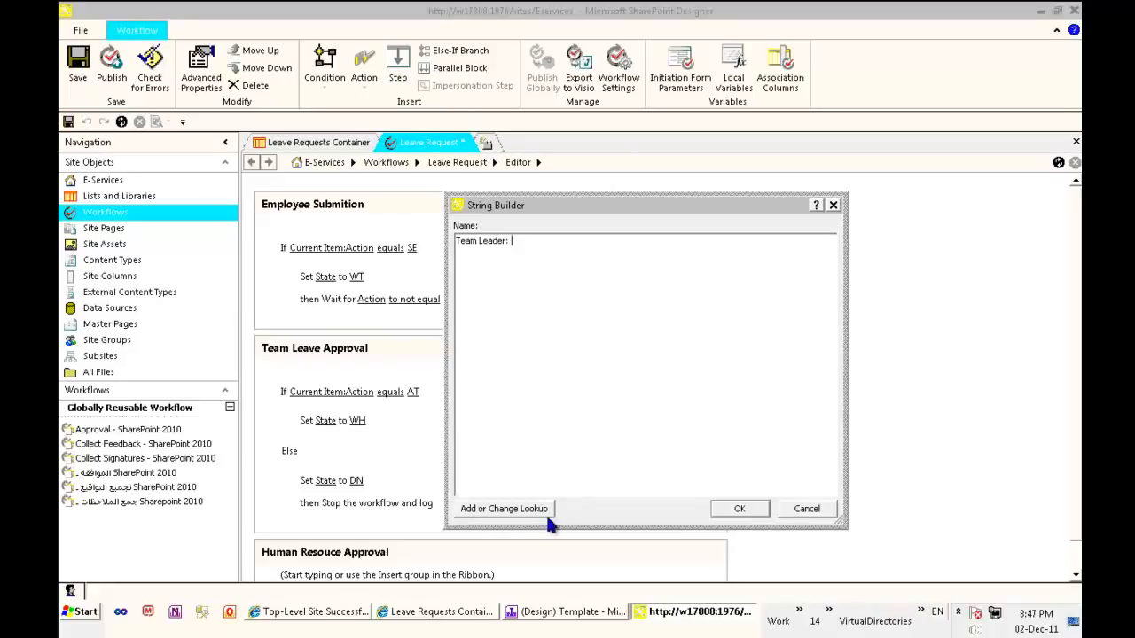
left_click(502, 509)
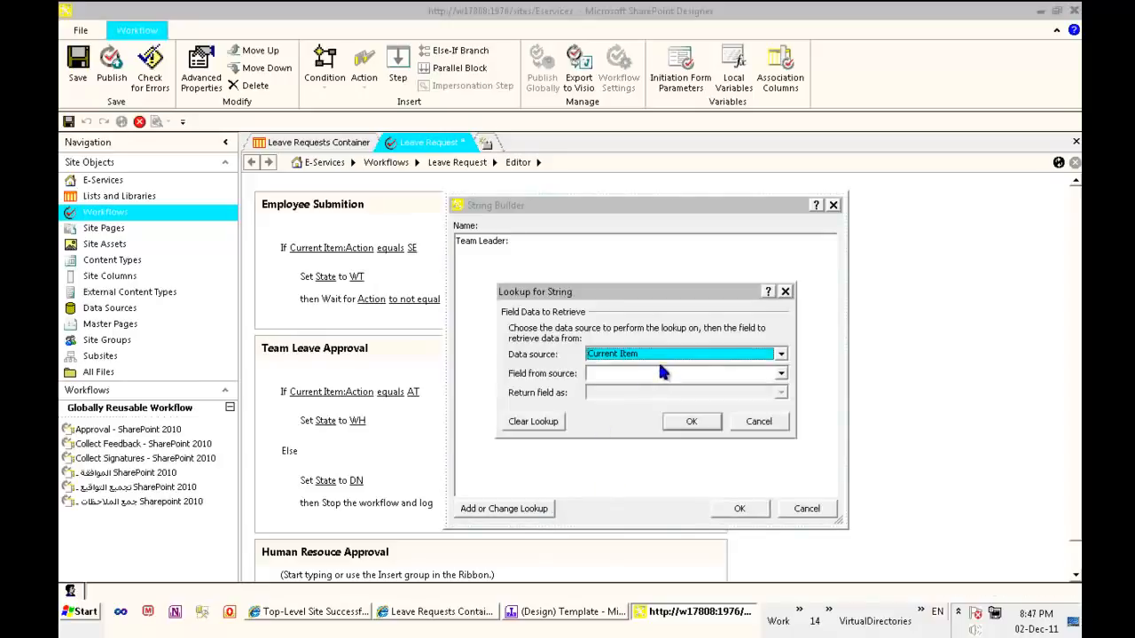
left_click(781, 374)
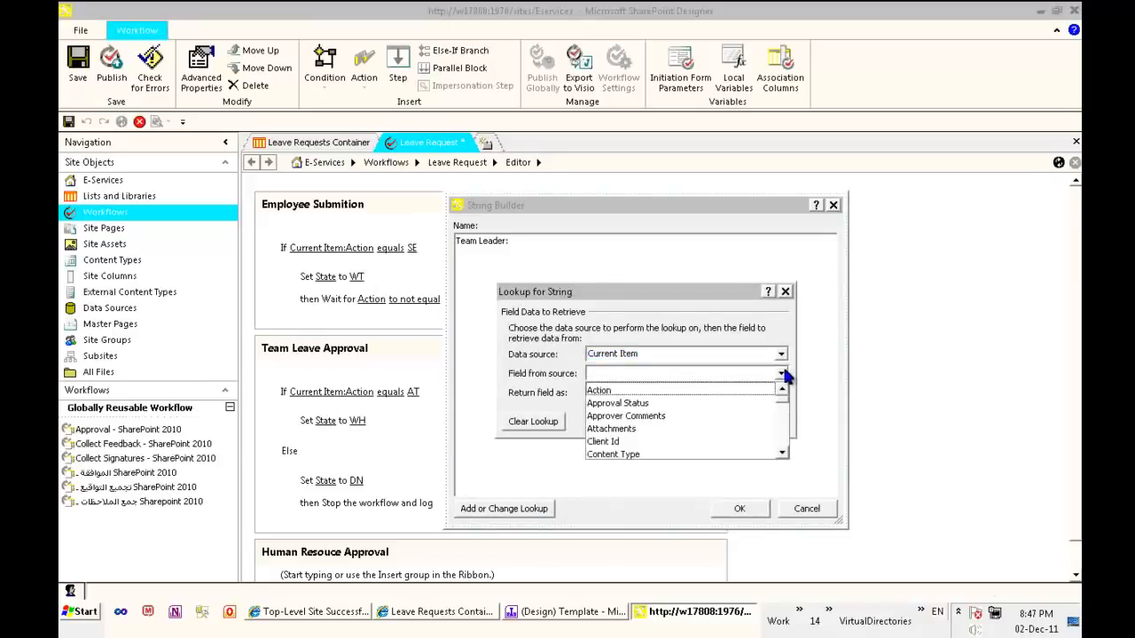
scroll(775, 403, "down", 4)
left_click(694, 390)
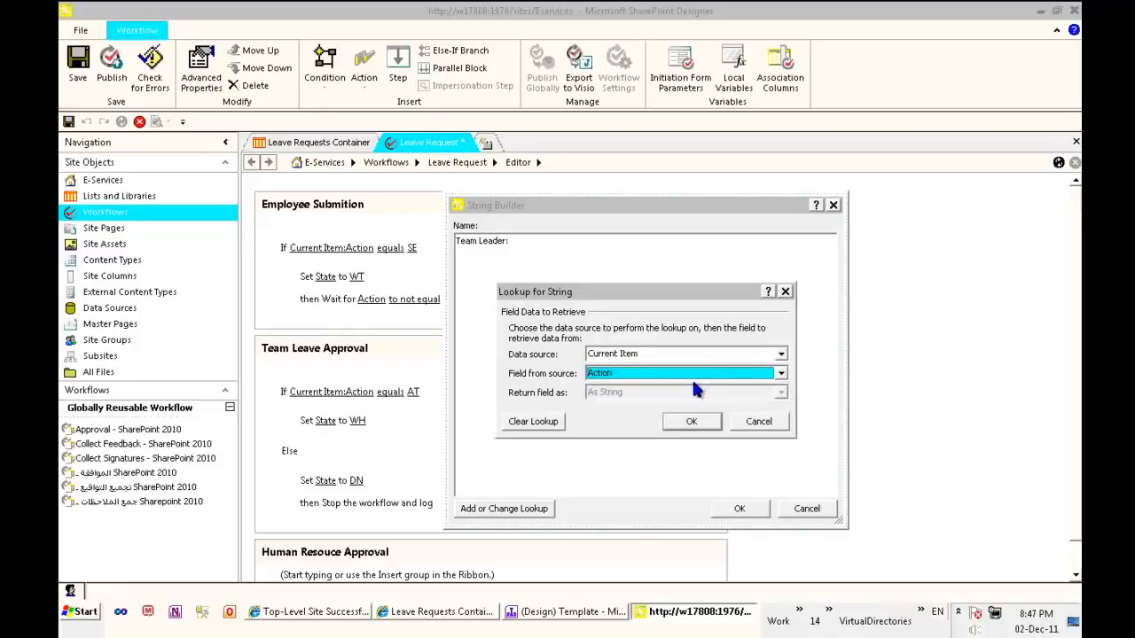
key("Down")
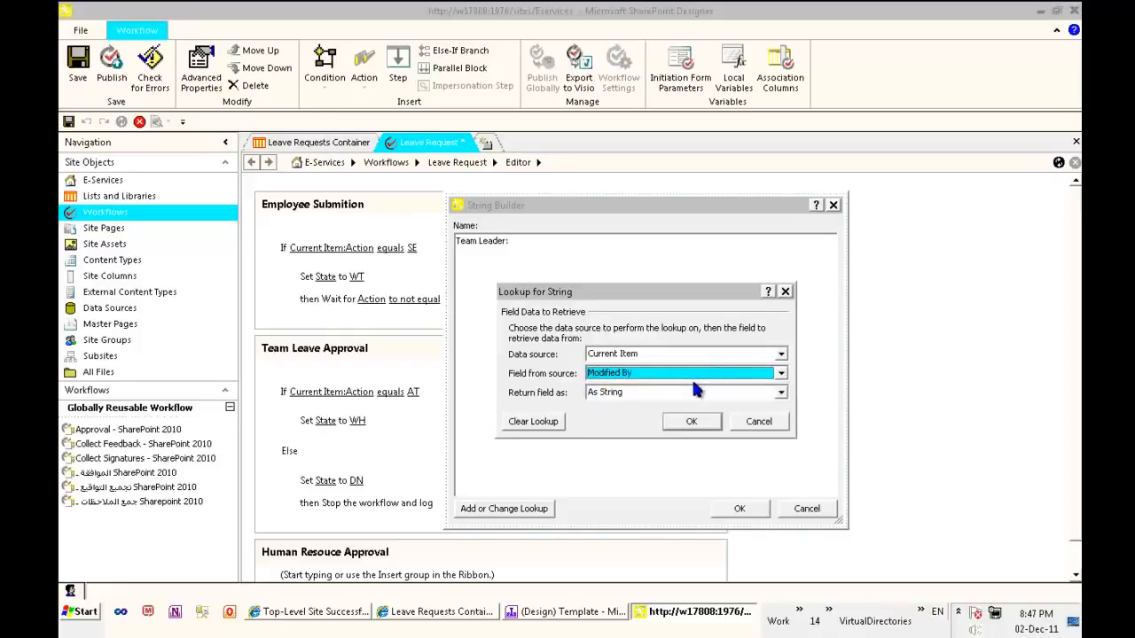
left_click(634, 394)
left_click(625, 423)
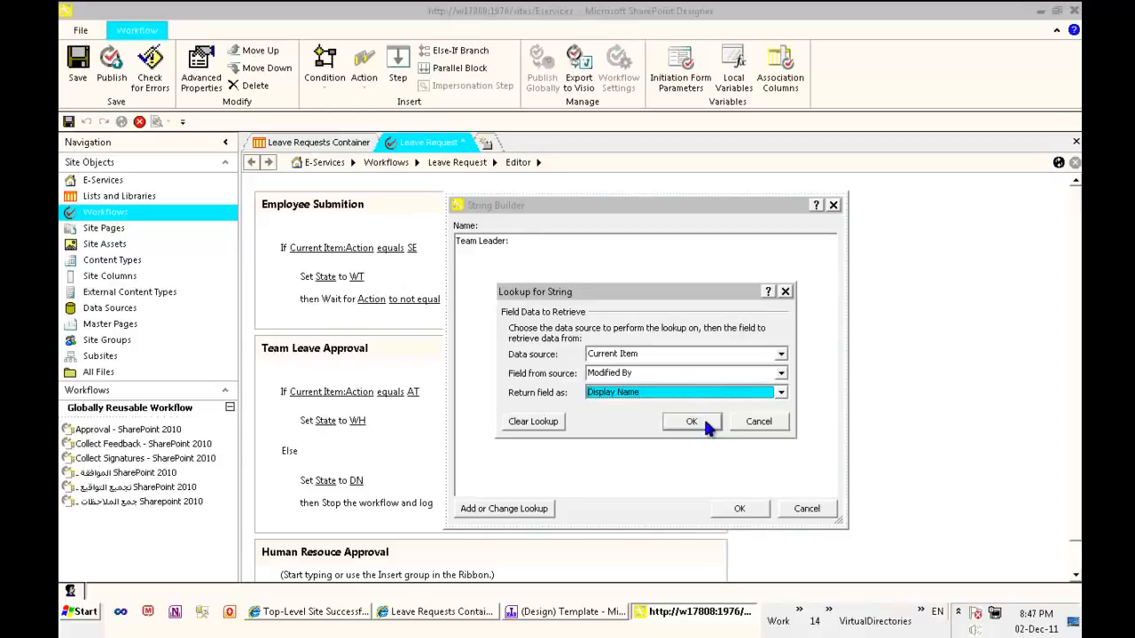
left_click(745, 422)
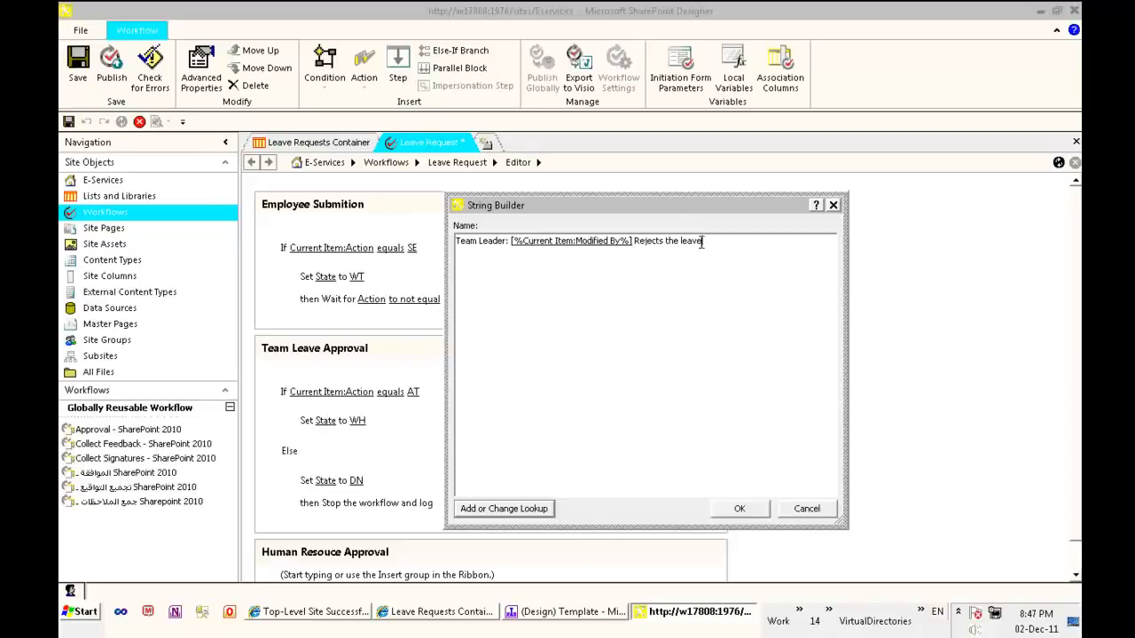
left_click(745, 512)
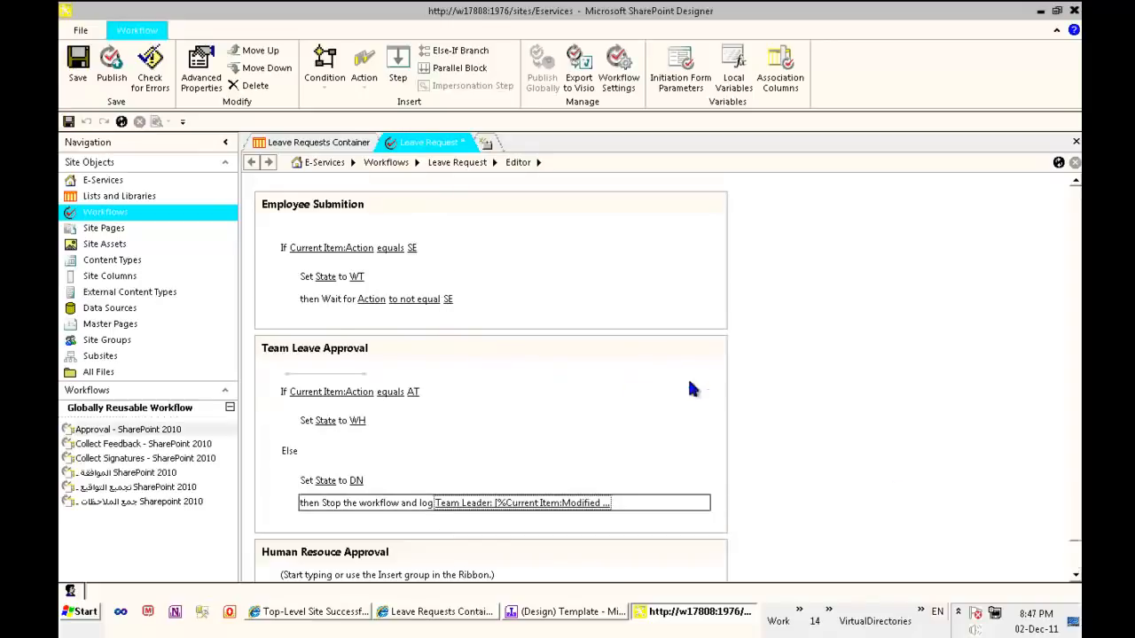
Insert a Wait for Field Change in Current Item action below the Set State to WH action in Team Leave Approval
scroll(532, 425, "down", 1)
left_click(352, 558)
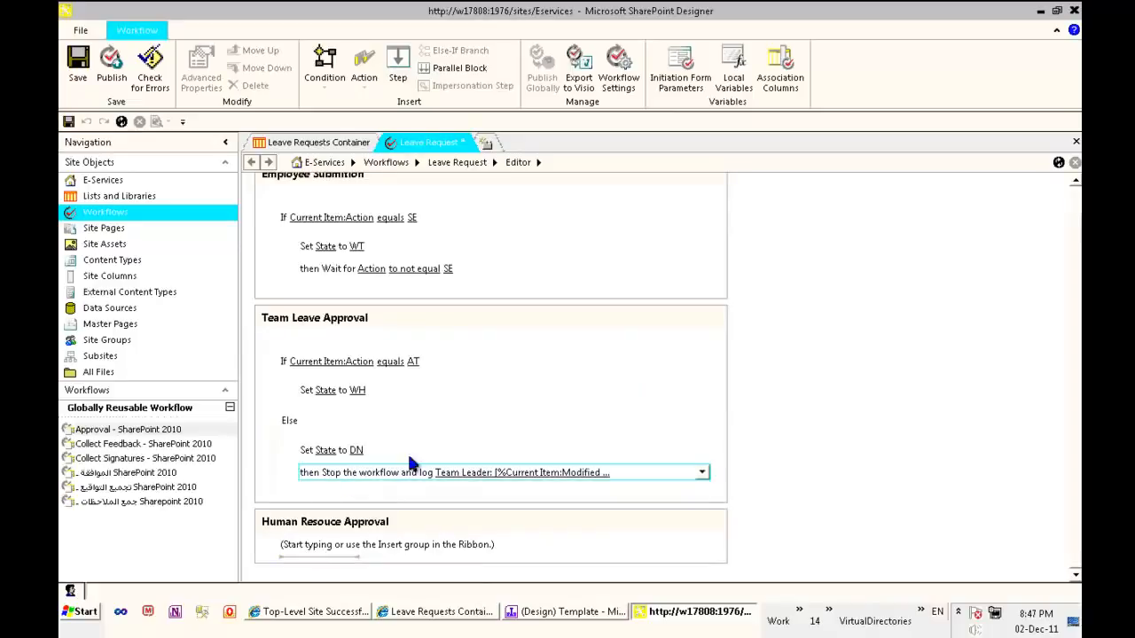
left_click(327, 396)
left_click(312, 396)
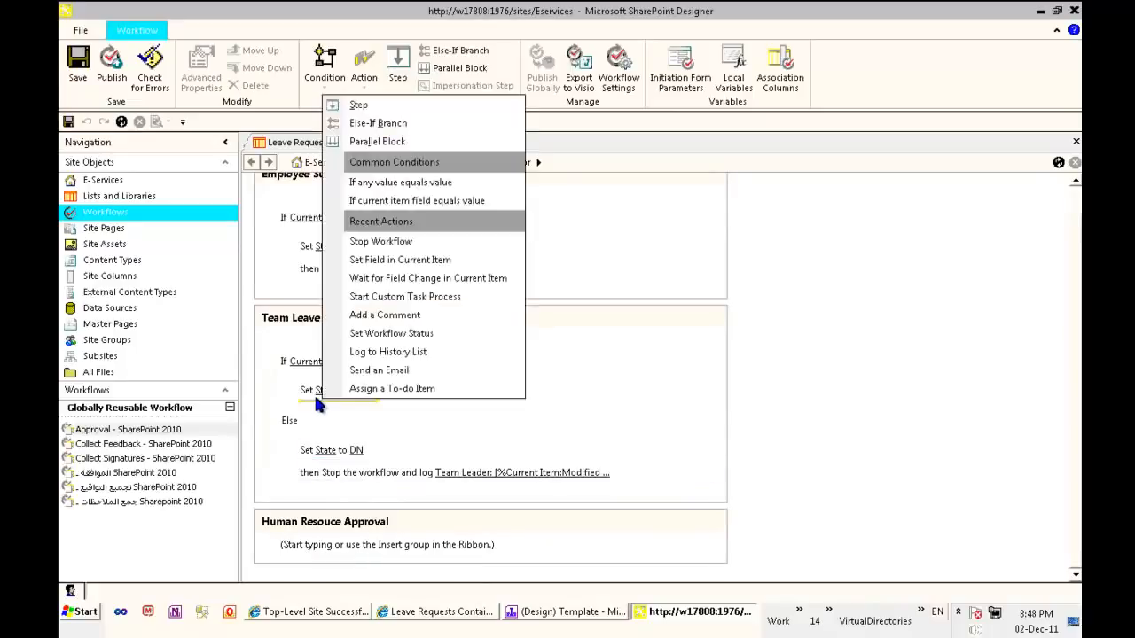
left_click(317, 396)
left_click(317, 395)
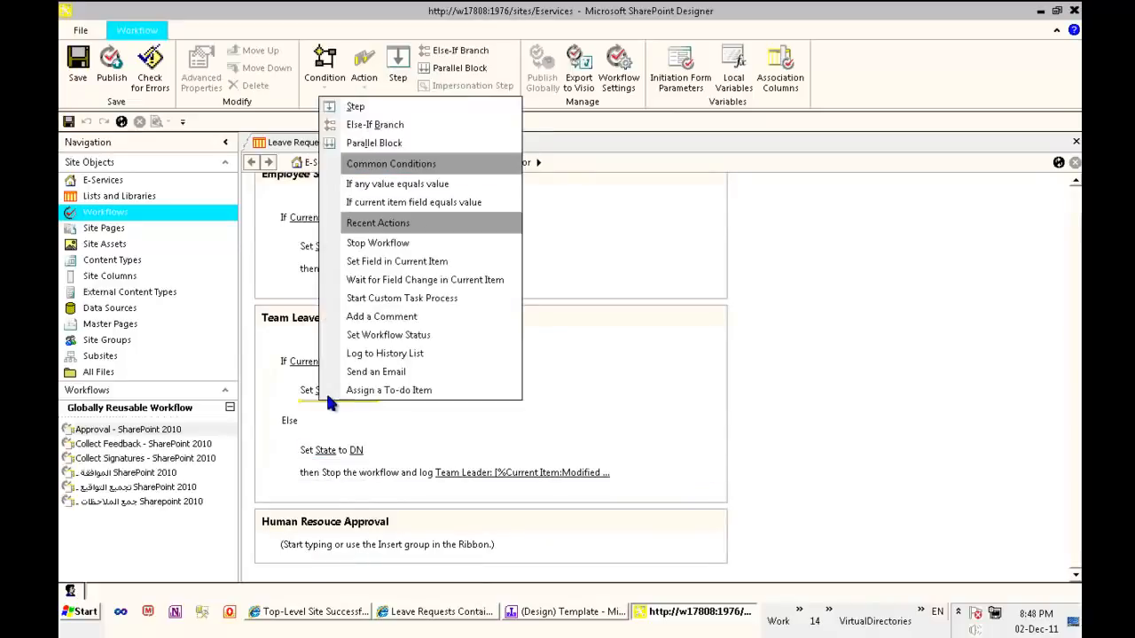
left_click(413, 280)
Configure the new Team Leave Approval wait action to wait for Action to not equal AT
left_click(366, 413)
left_click(403, 431)
left_click(413, 413)
left_click(425, 447)
left_click(452, 413)
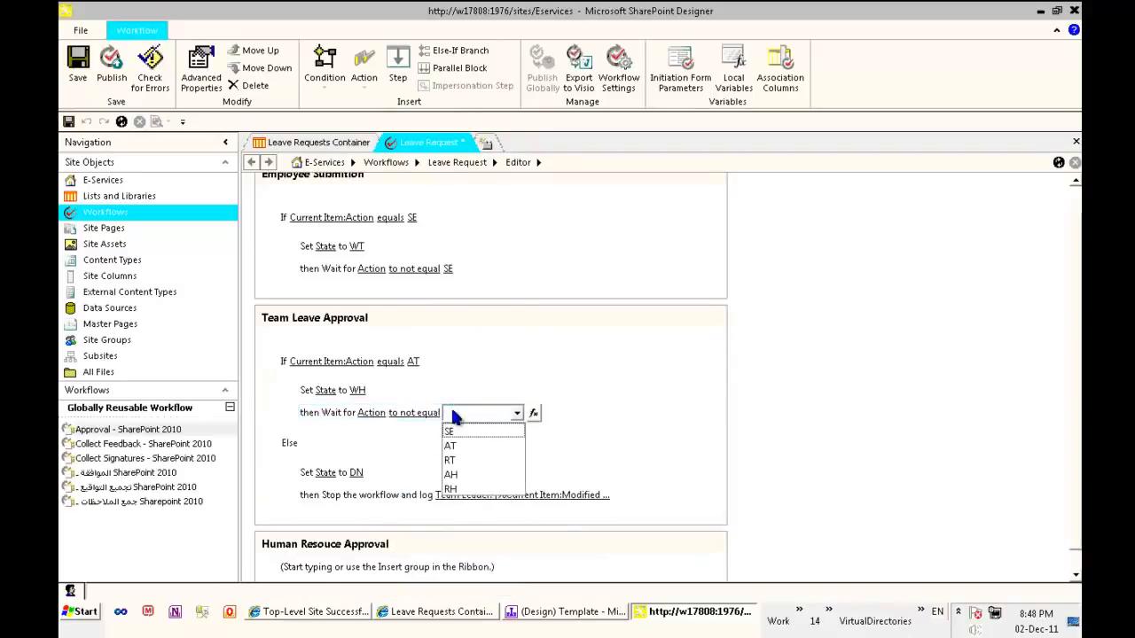
left_click(493, 447)
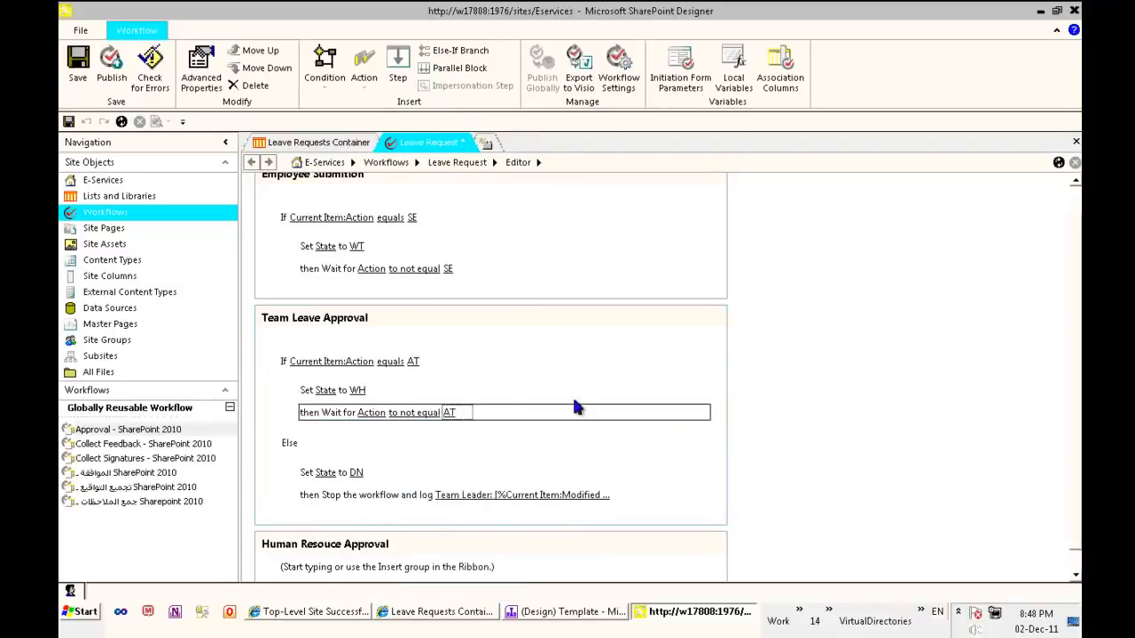
Review the Employee Submition condition and actions, and check the Approve button's rule in the InfoPath form template before returning to SharePoint Designer
left_click(321, 218)
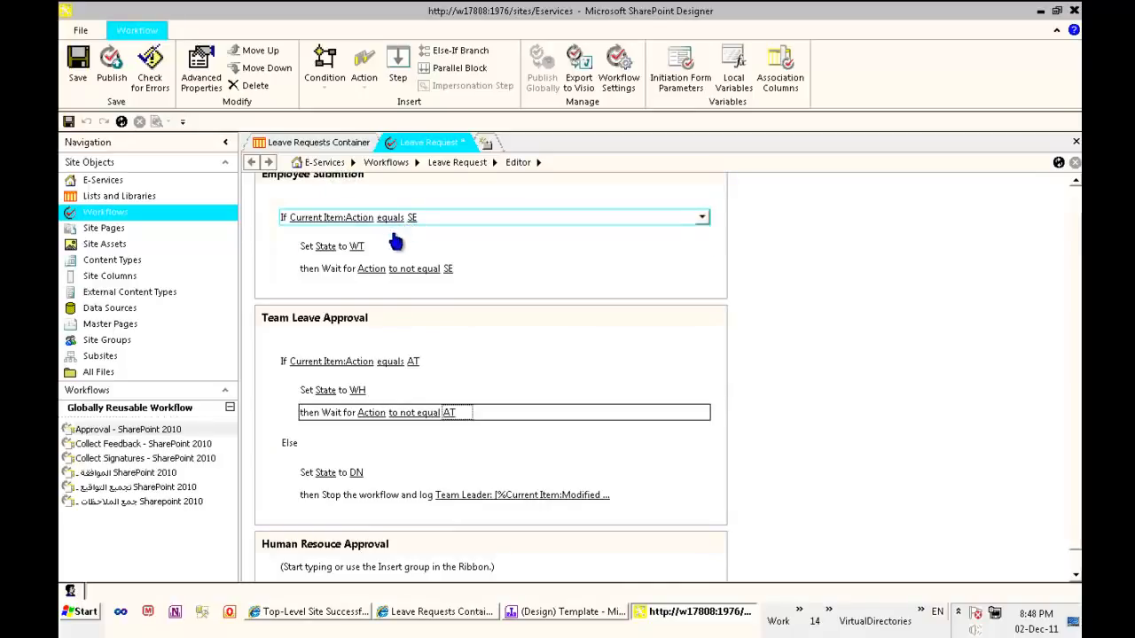
left_click(390, 250)
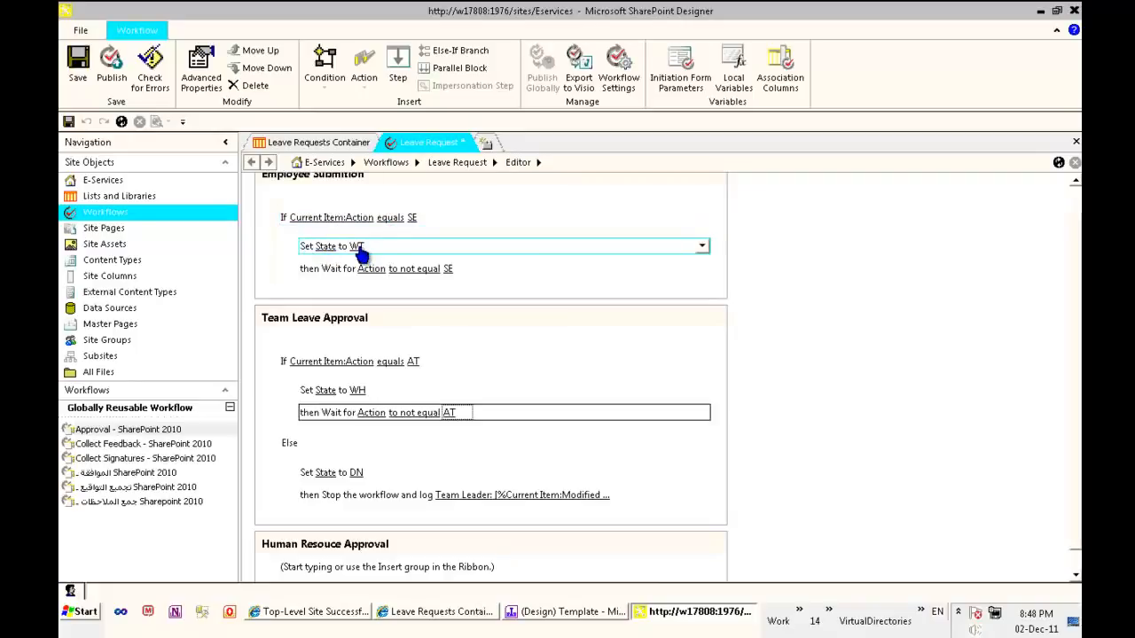
left_click(335, 269)
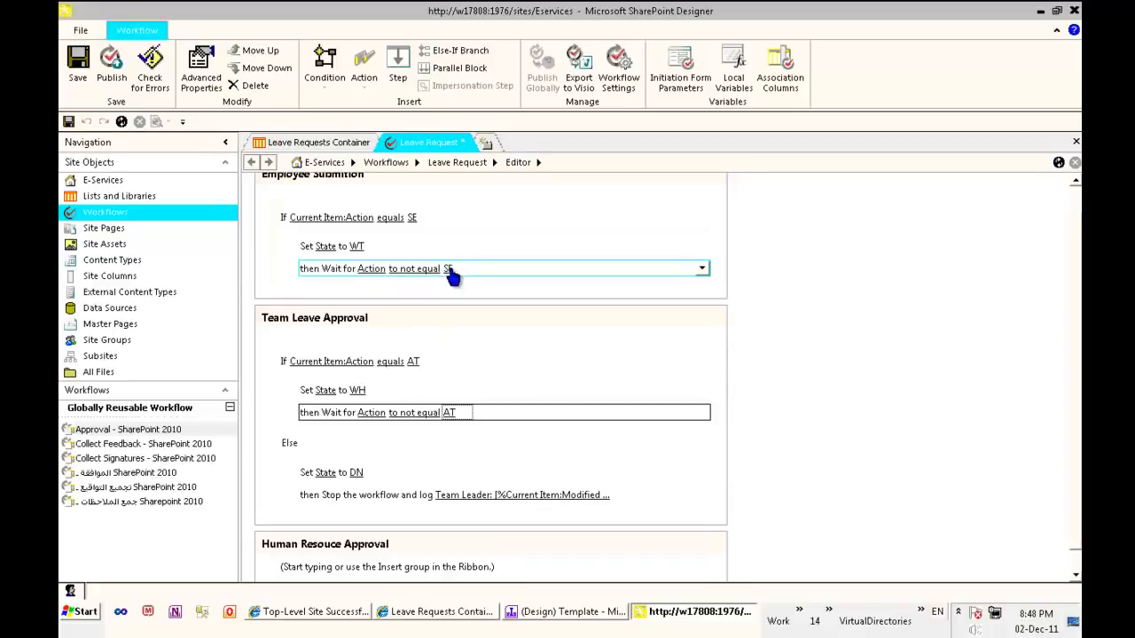
left_click(567, 614)
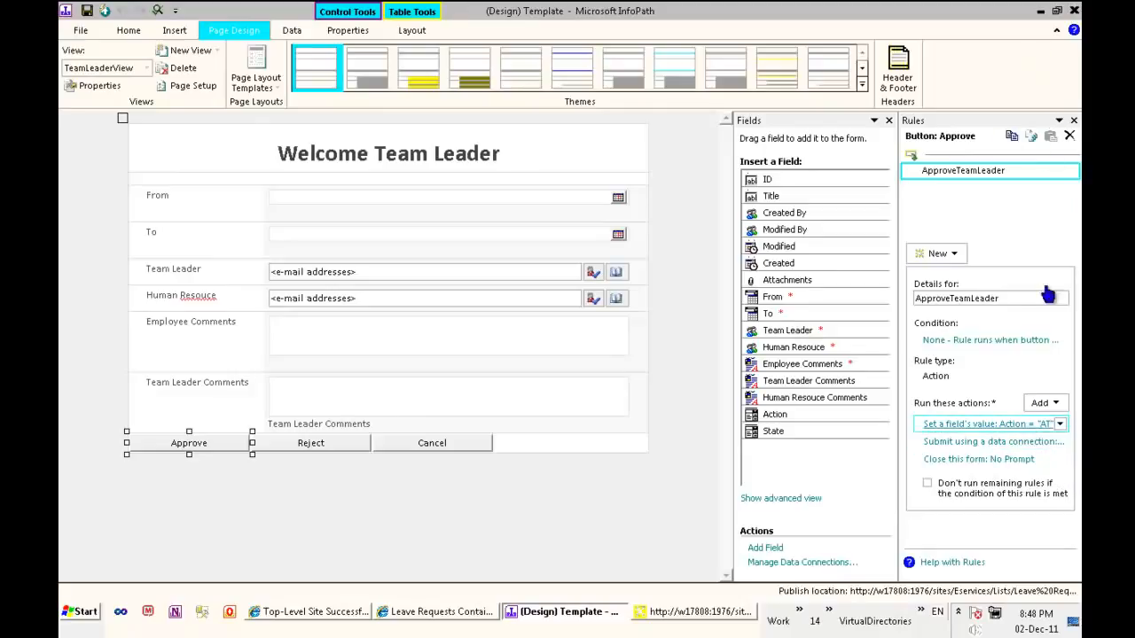
left_click(1040, 11)
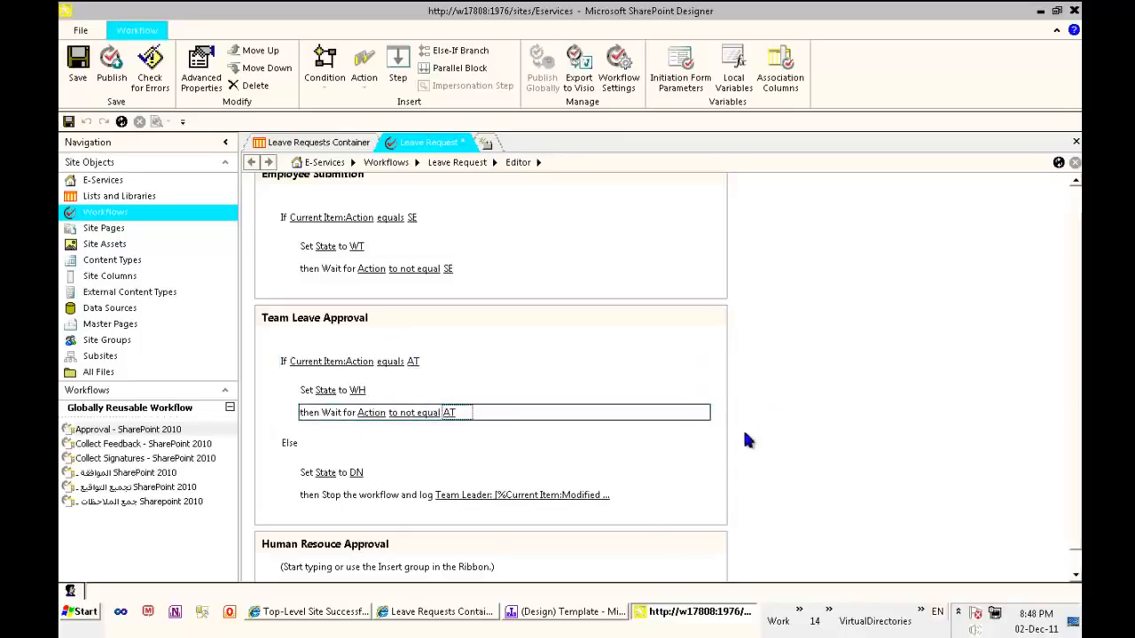
Add a current item field condition to the Human Resouce Approval step, requiring that Action equals AH
scroll(313, 526, "down", 1)
left_click(333, 550)
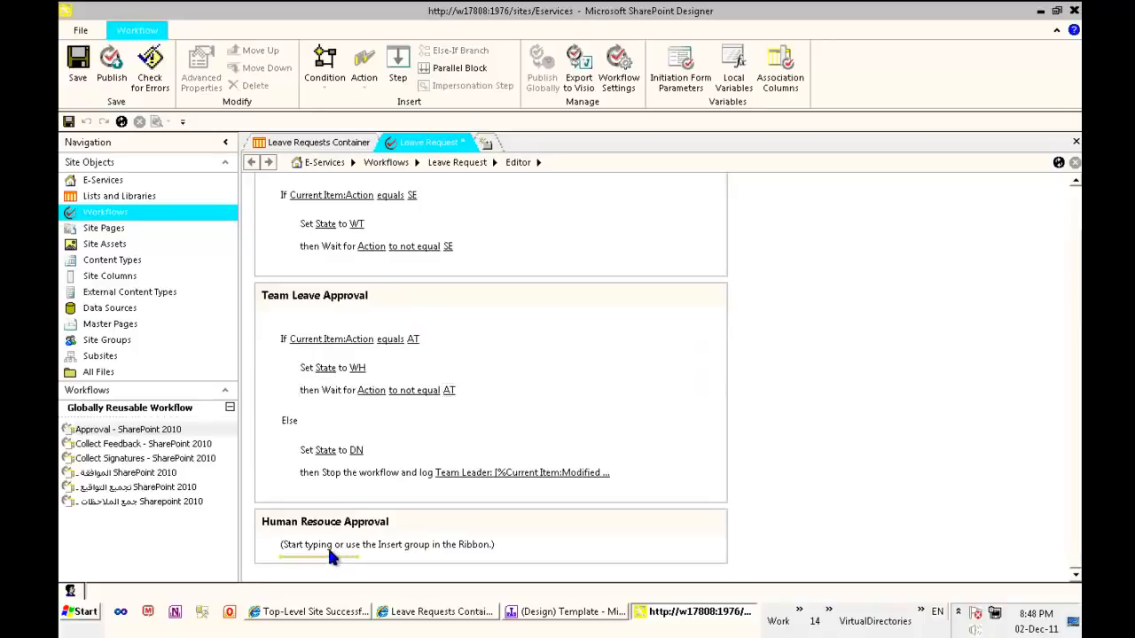
key("Return")
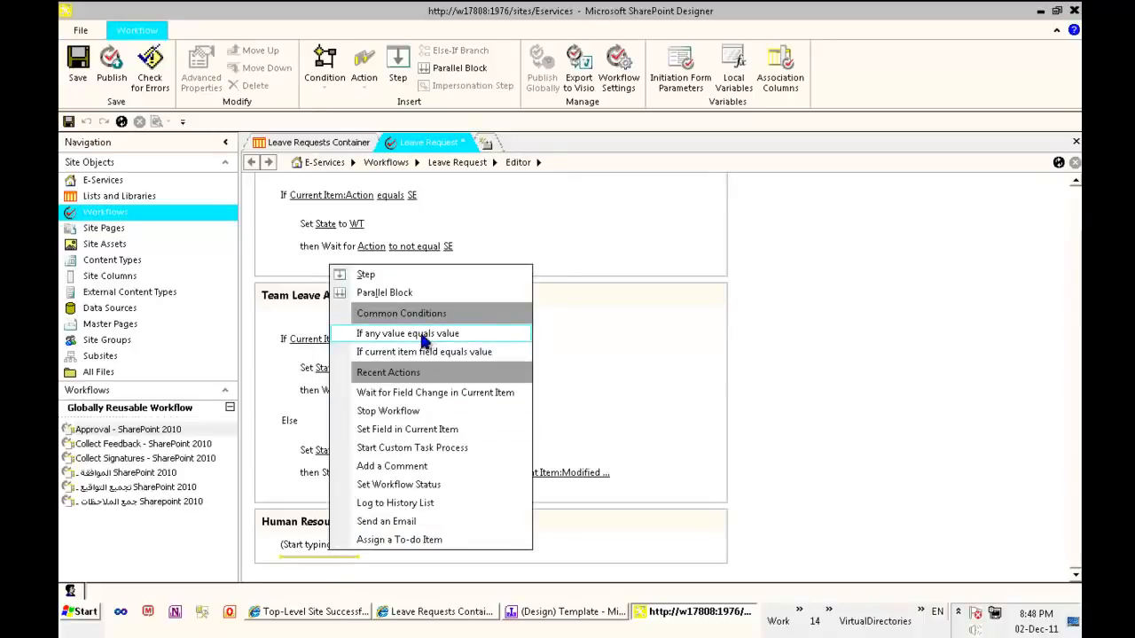
left_click(330, 82)
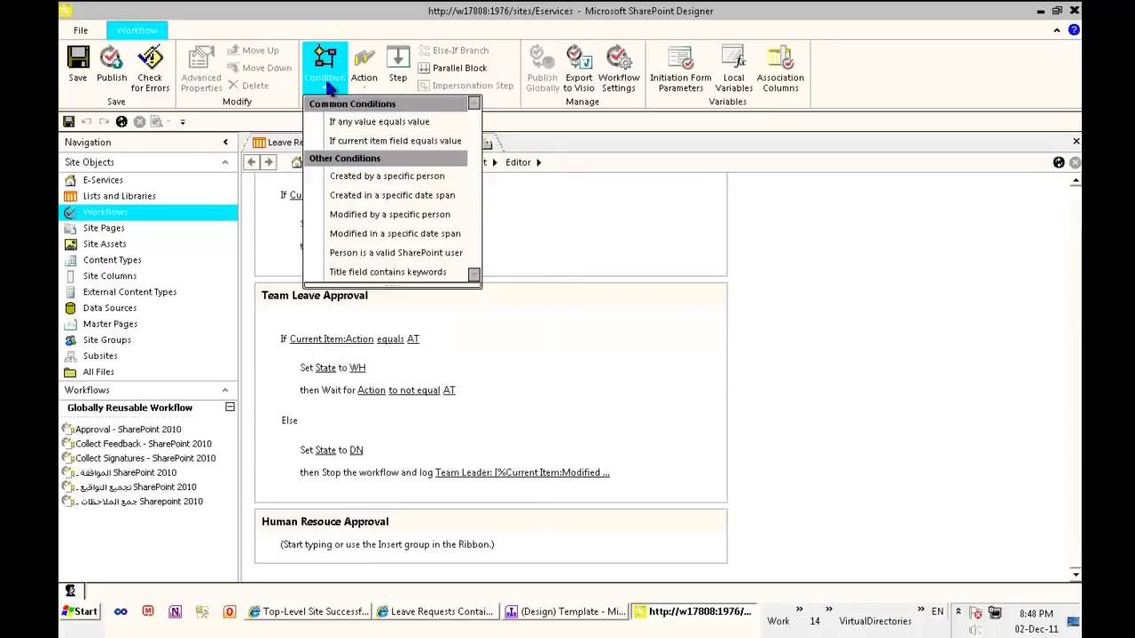
left_click(369, 146)
left_click(293, 572)
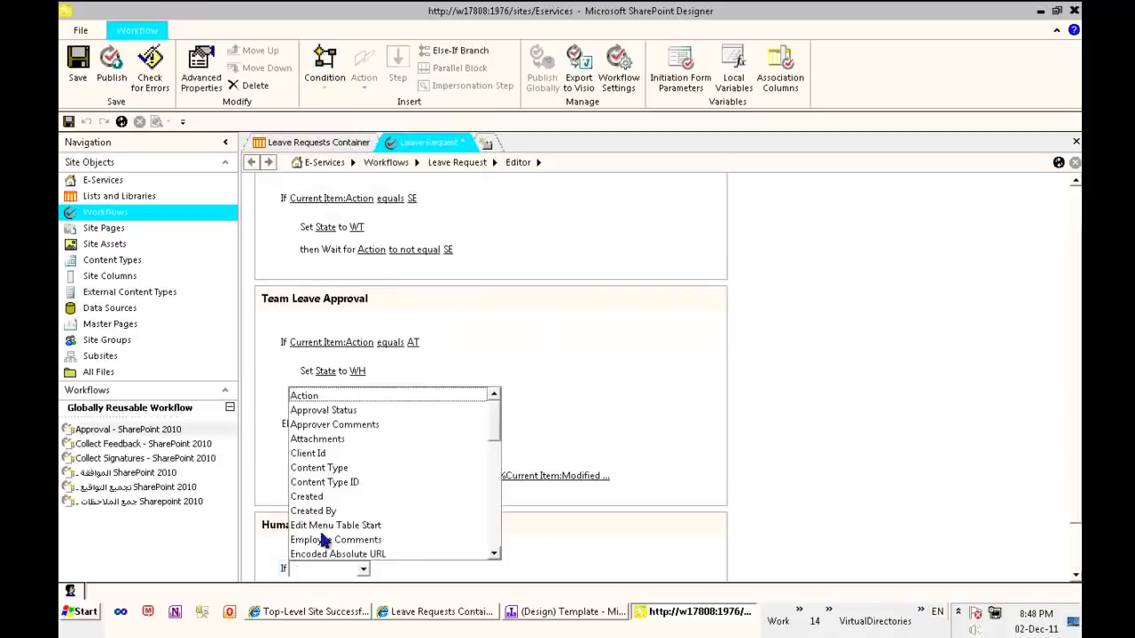
left_click(306, 395)
left_click(417, 508)
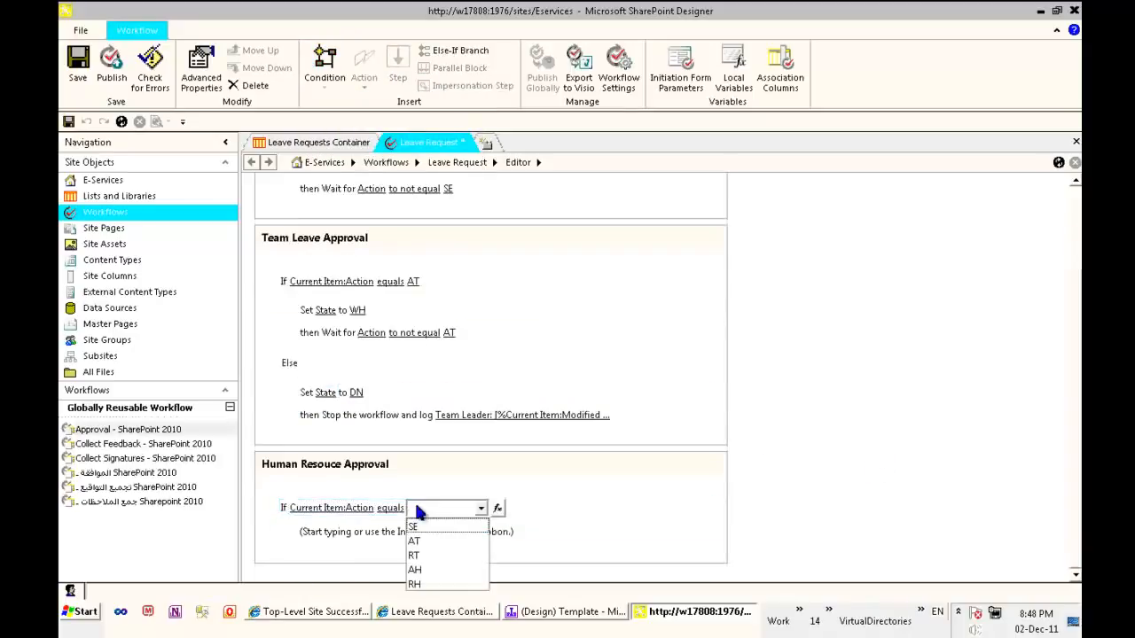
left_click(438, 570)
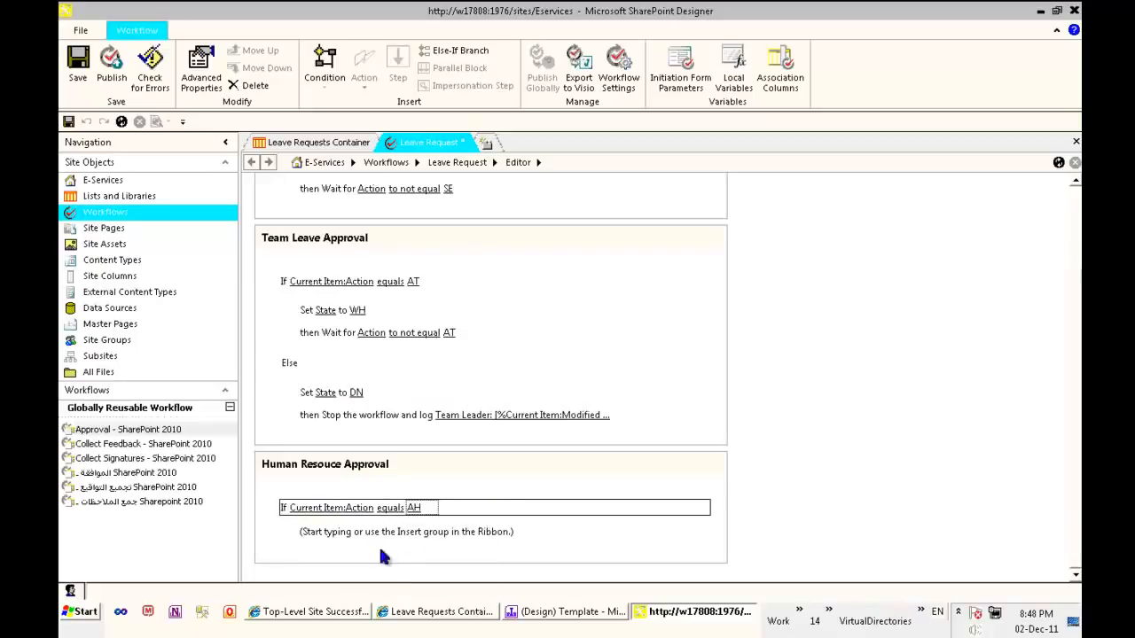
Add a Set Field in Current Item action under the Human Resouce Approval condition that sets State to DN
left_click(328, 535)
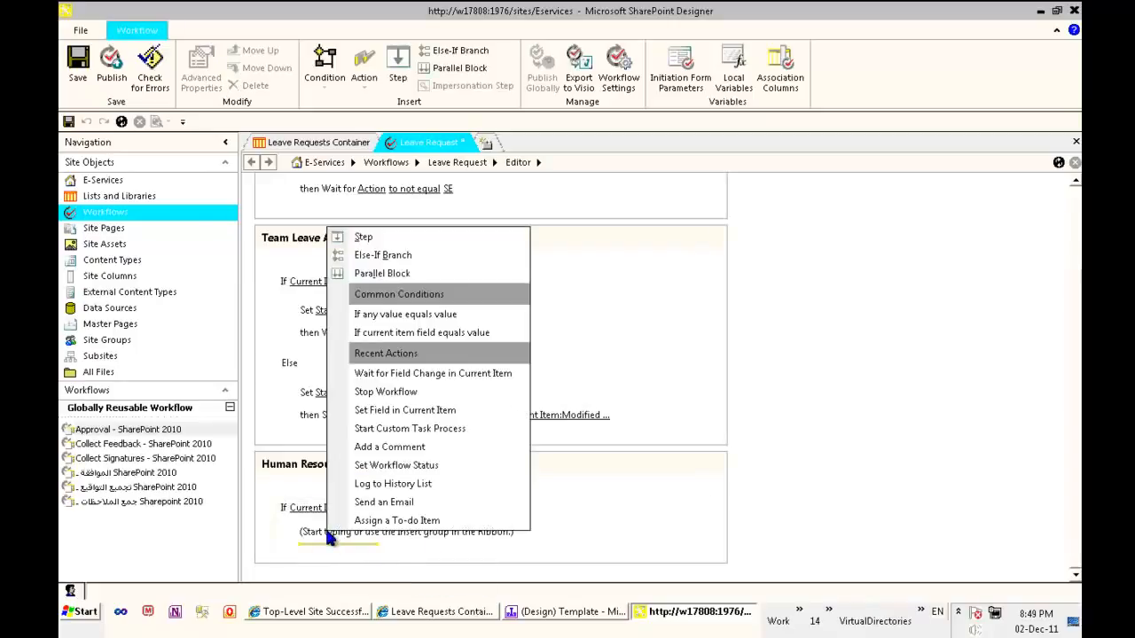
left_click(432, 416)
left_click(324, 535)
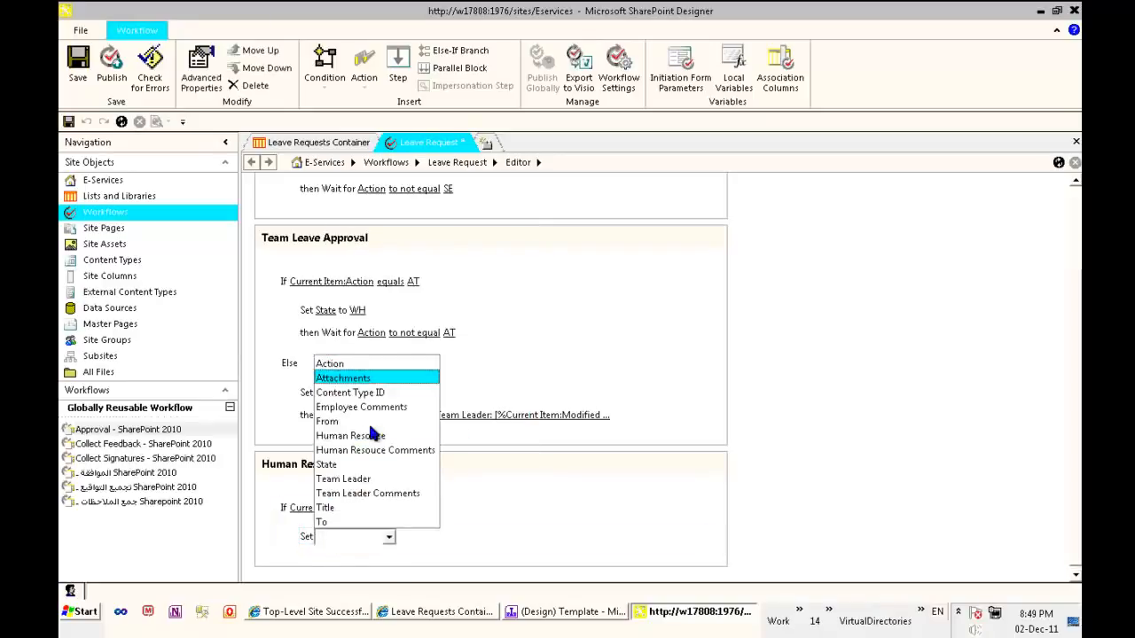
left_click(327, 465)
left_click(359, 537)
left_click(373, 536)
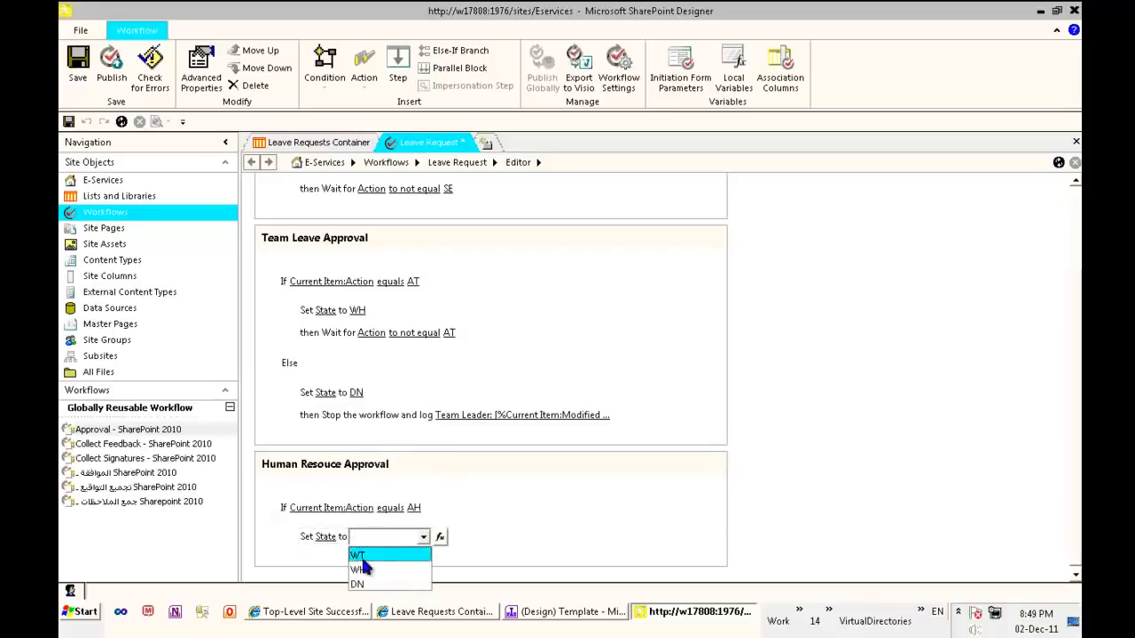
left_click(360, 584)
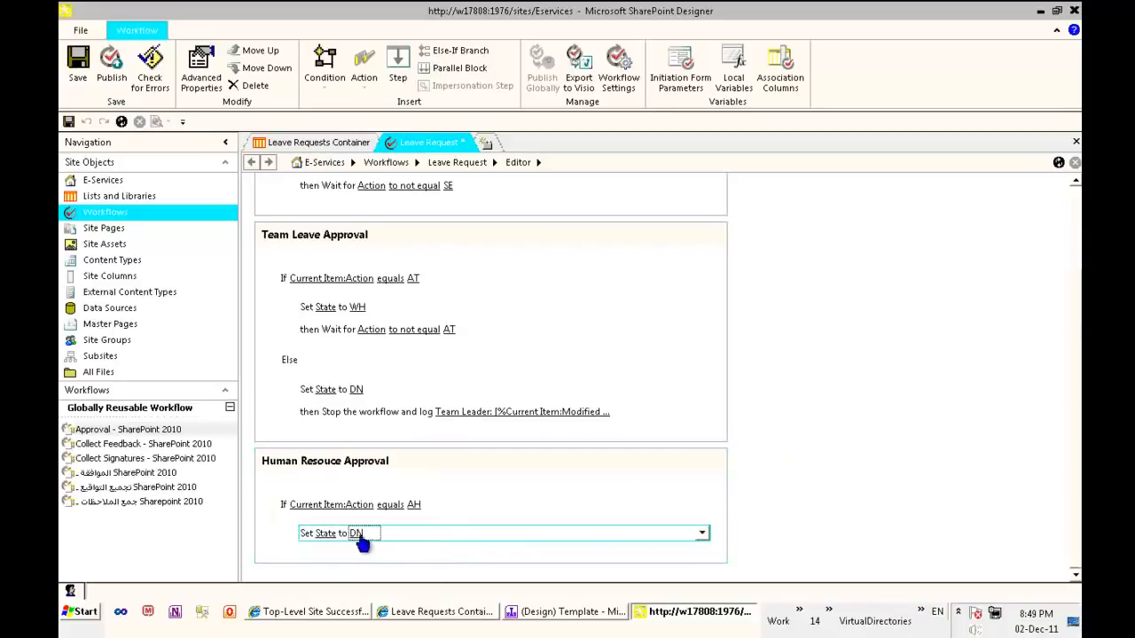
Add a Stop Workflow action below the Set State to DN action in the Human Resouce Approval step
left_click(302, 554)
left_click(315, 553)
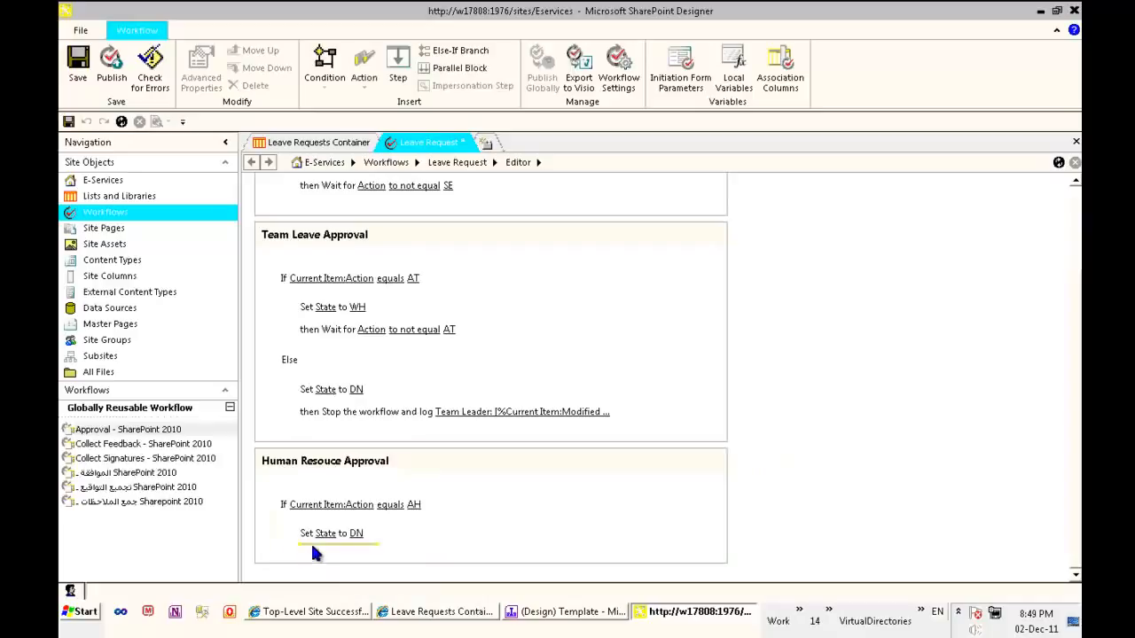
left_click(364, 62)
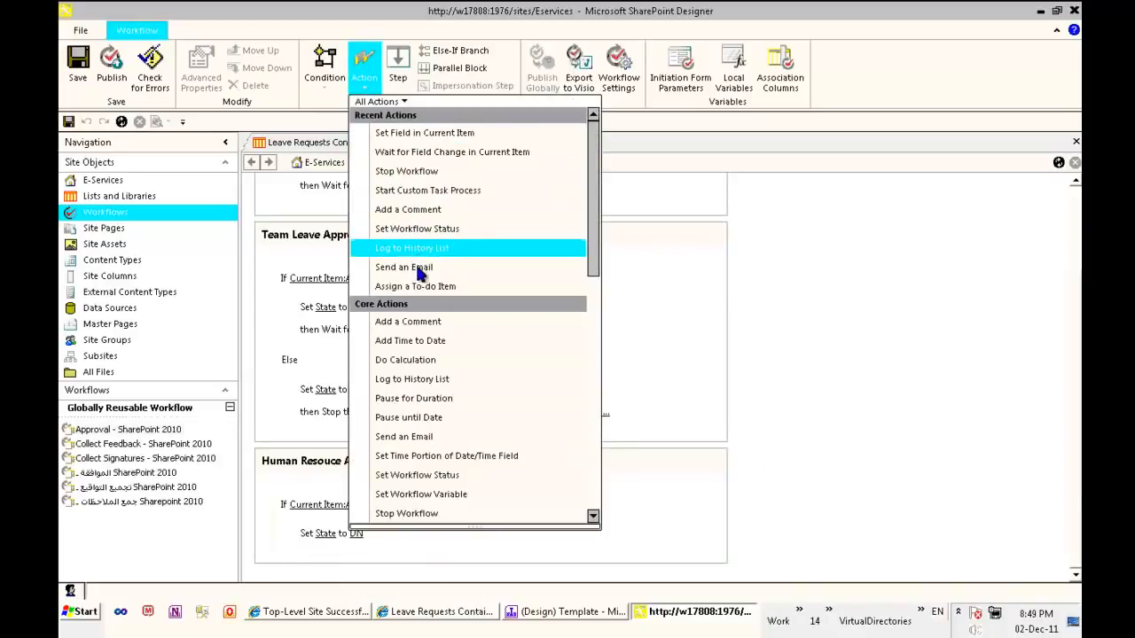
left_click(430, 171)
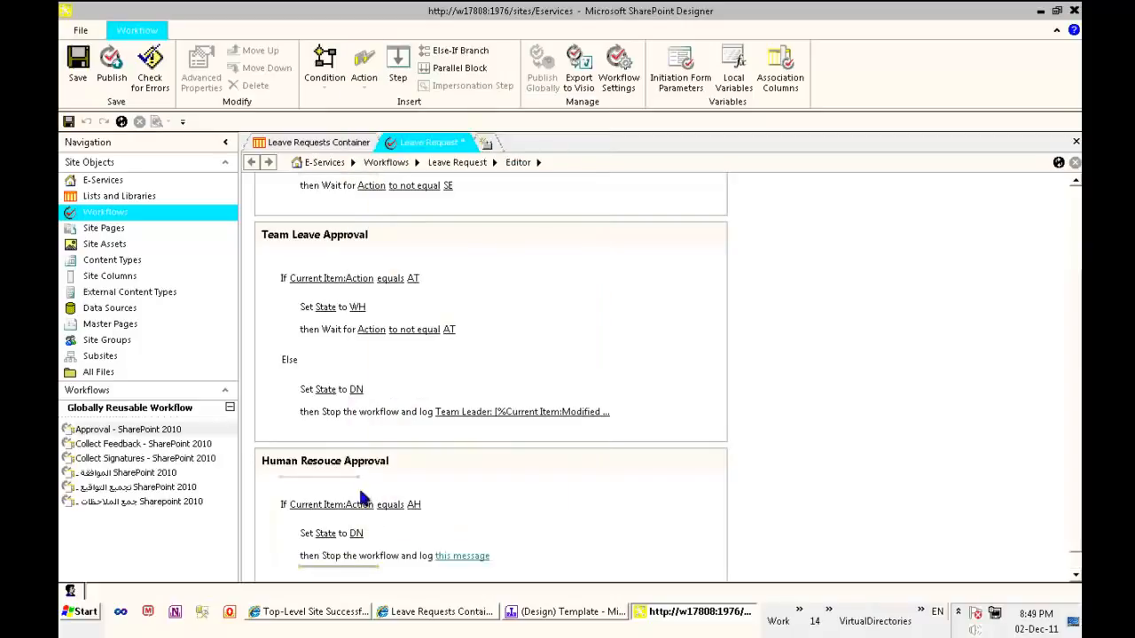
Set the Human Resouce Approval stop message to "Approved By Human Resouce:", the current item's Modified By display name, and "leave approved"
left_click(461, 555)
left_click(511, 556)
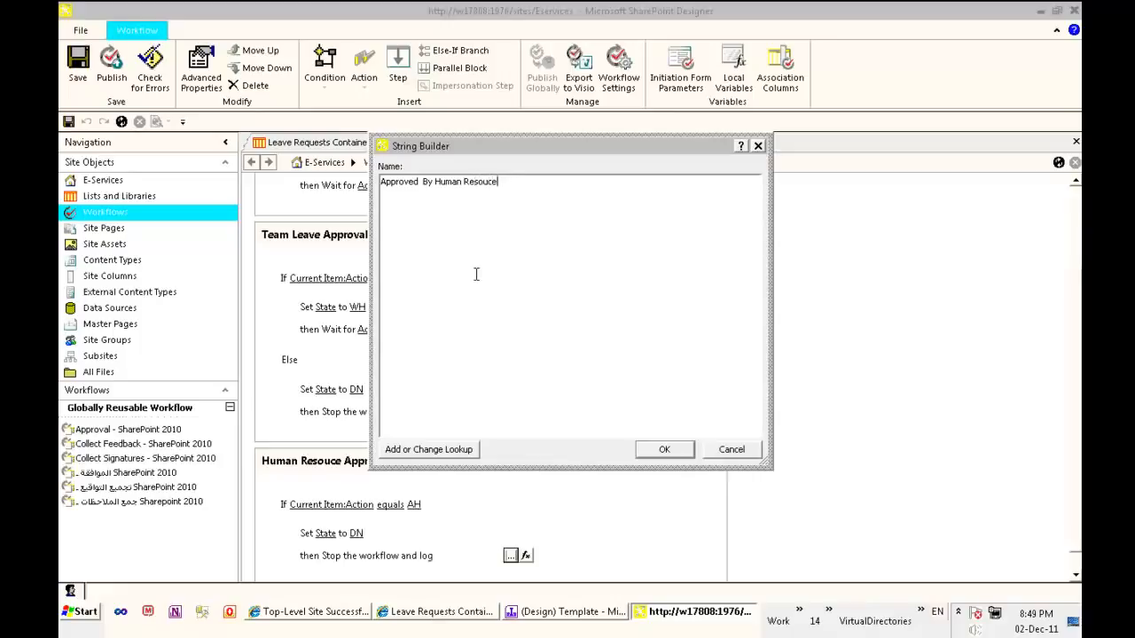
left_click(429, 452)
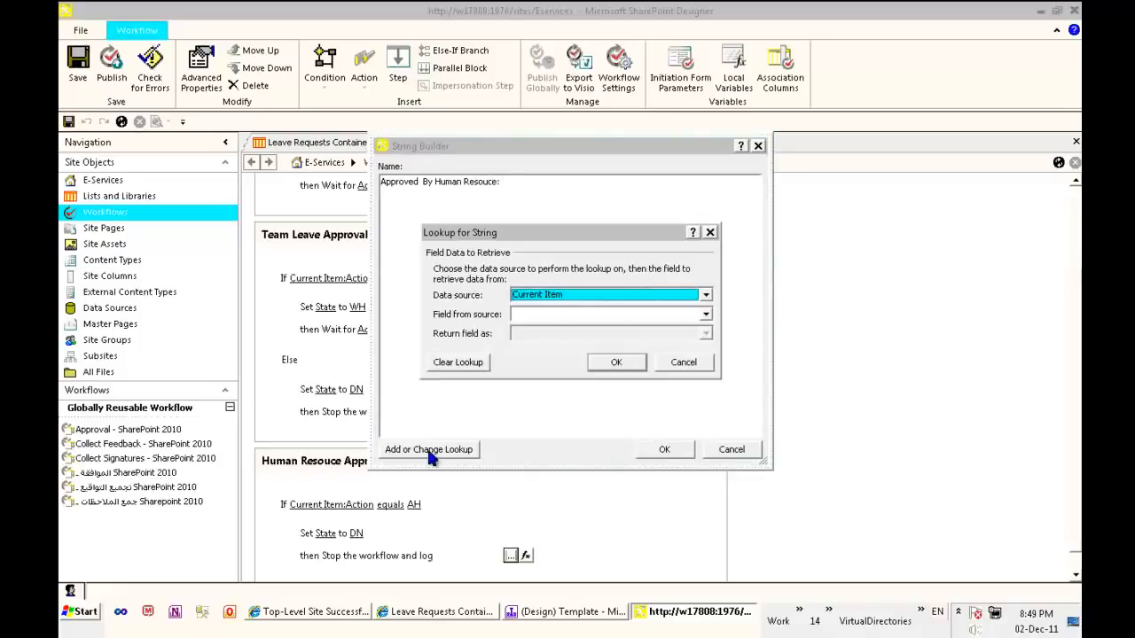
left_click(585, 318)
key("m")
key("m")
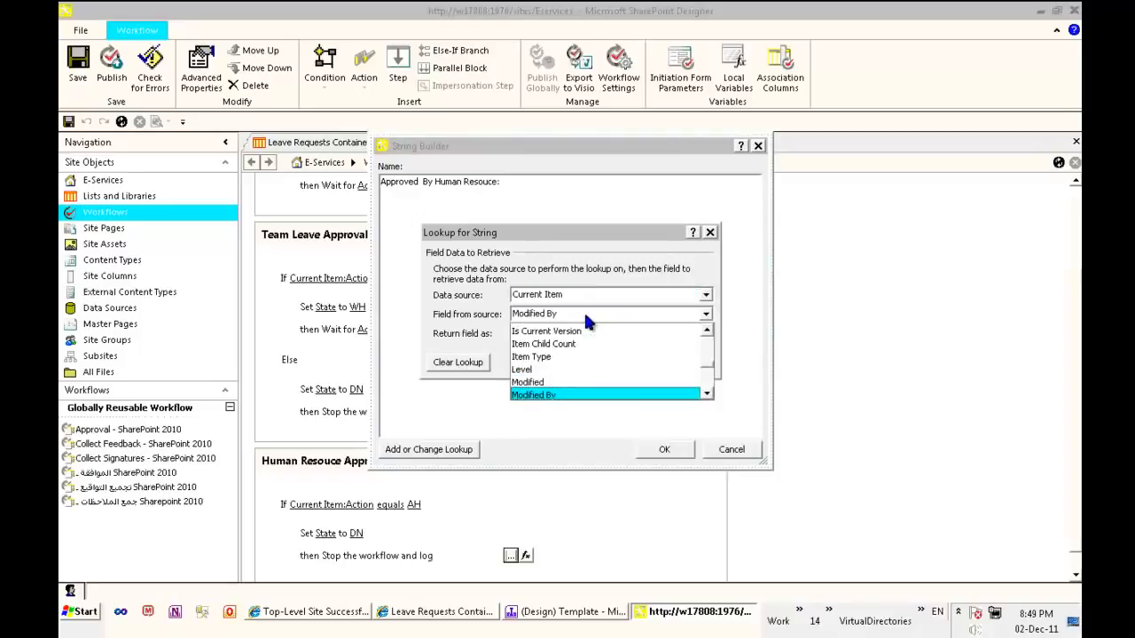
key("Return")
left_click(593, 335)
left_click(576, 362)
left_click(616, 363)
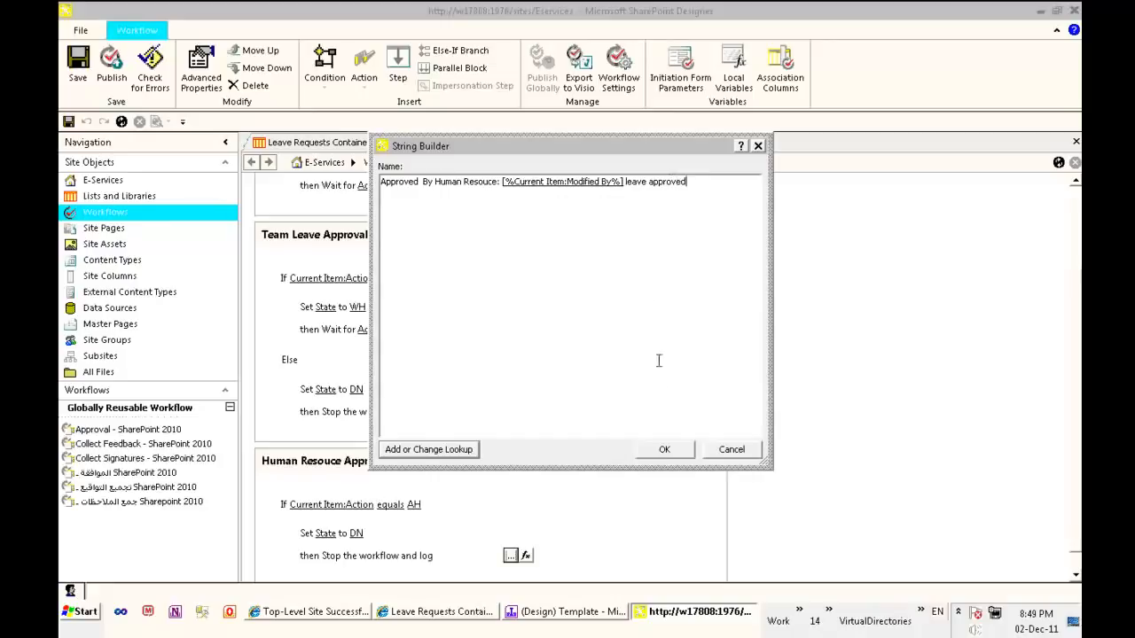
left_click(664, 450)
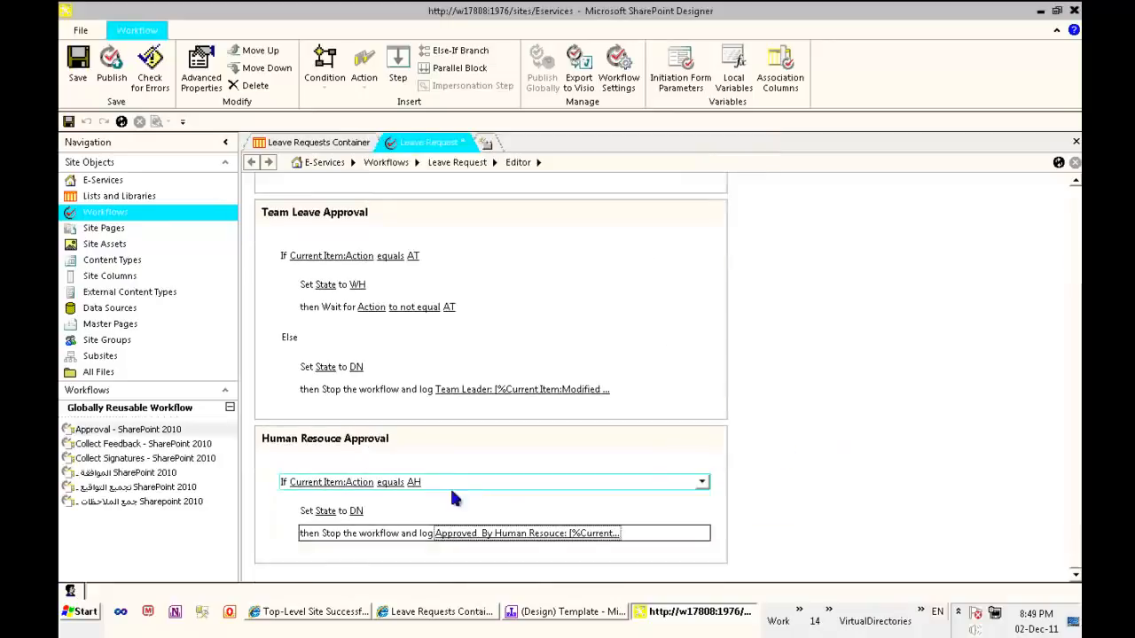
Add an Else-If branch below the Action equals AH condition in the Human Resouce Approval step
left_click(318, 559)
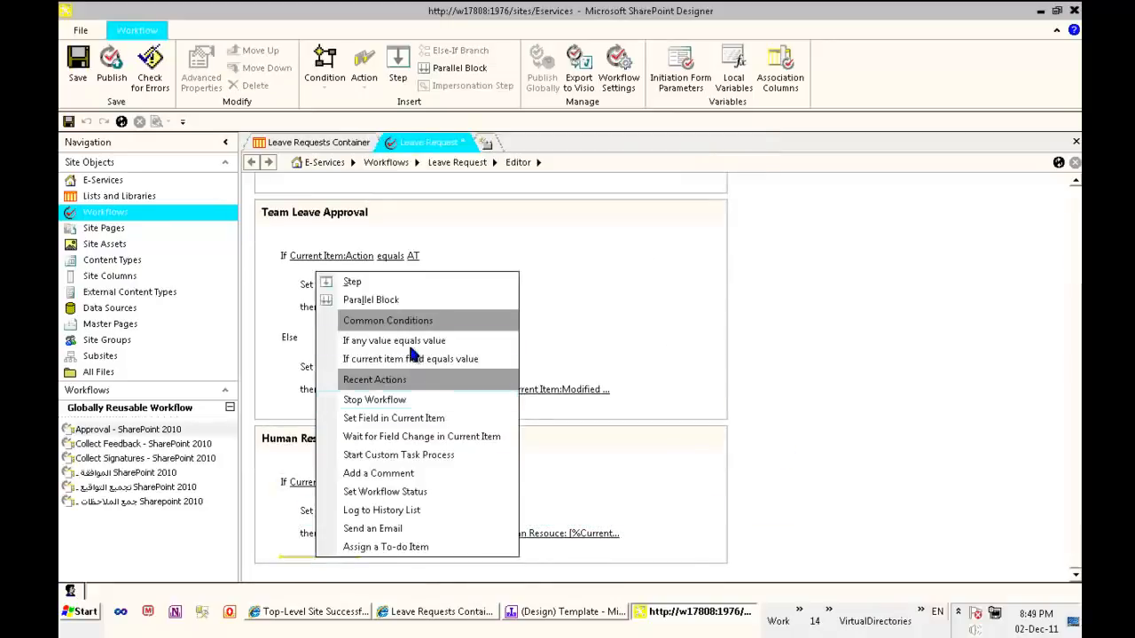
left_click(325, 71)
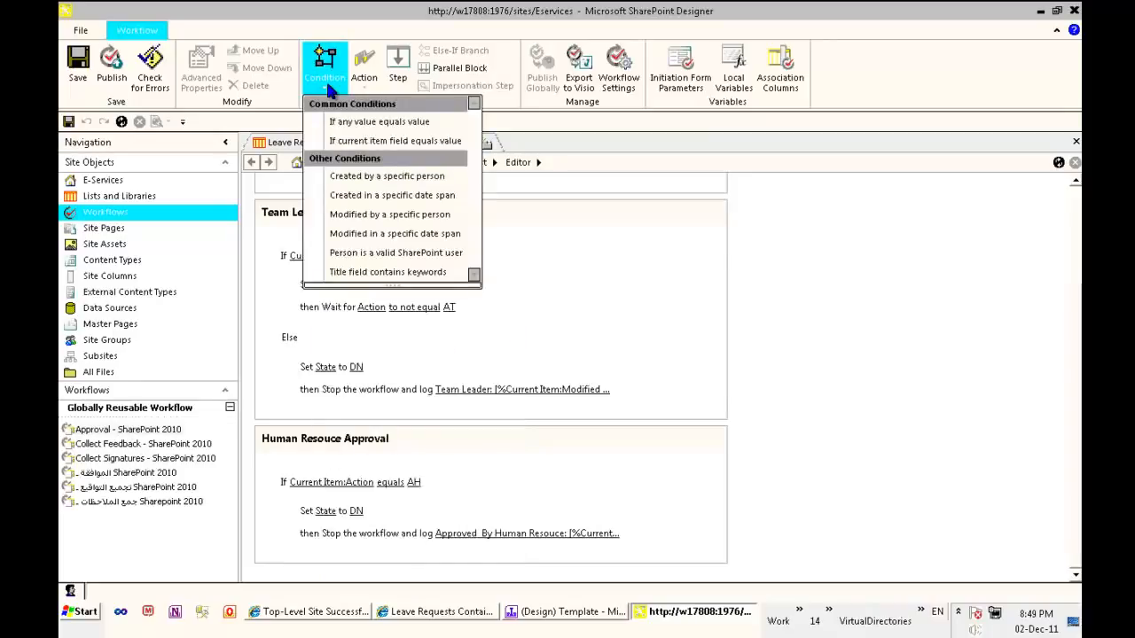
left_click(319, 556)
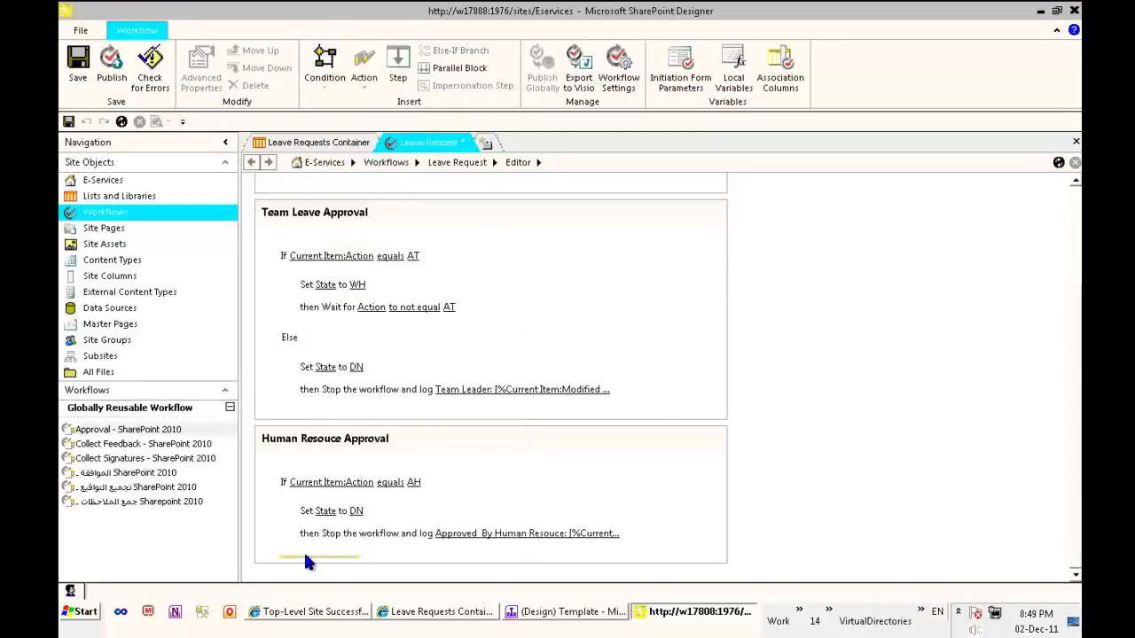
left_click(308, 555)
left_click(294, 562)
left_click(293, 559)
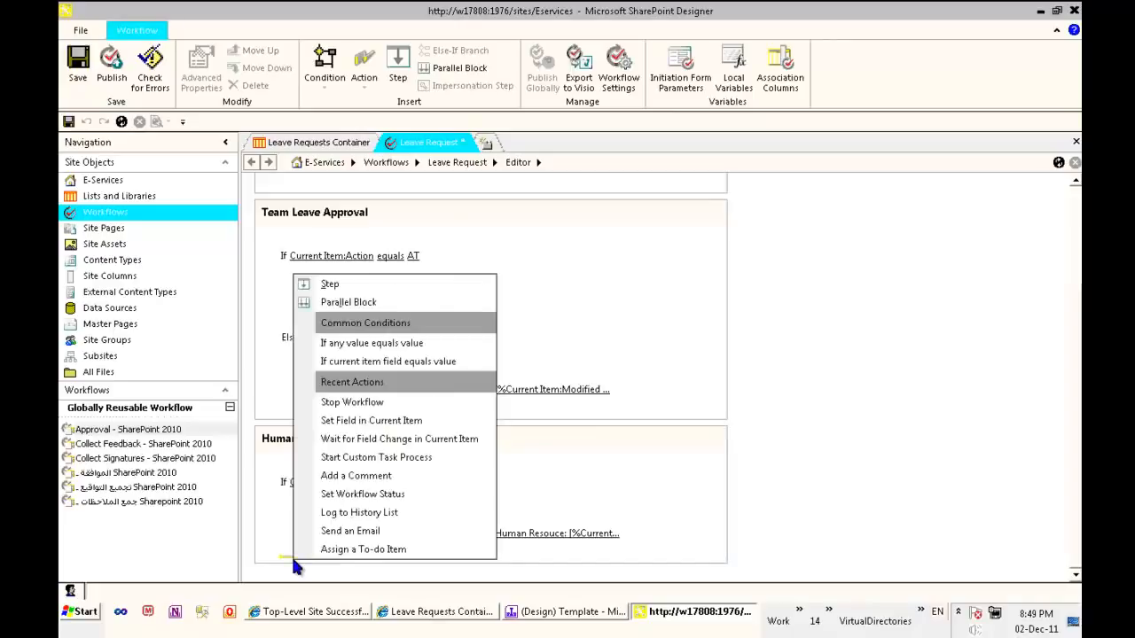
left_click(286, 549)
right_click(287, 547)
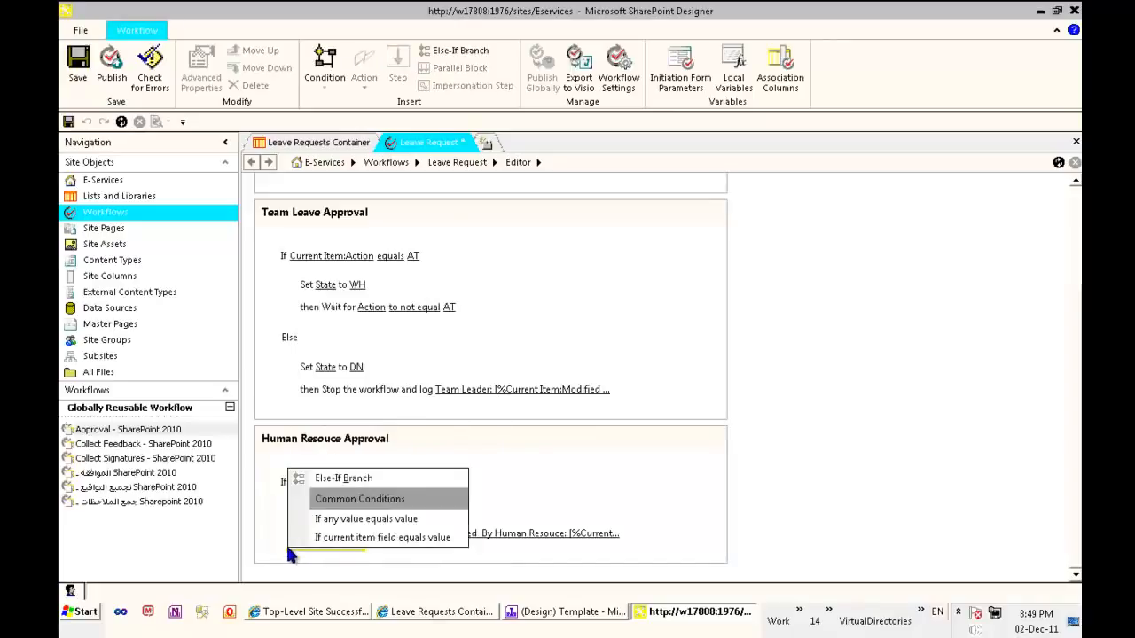
left_click(324, 479)
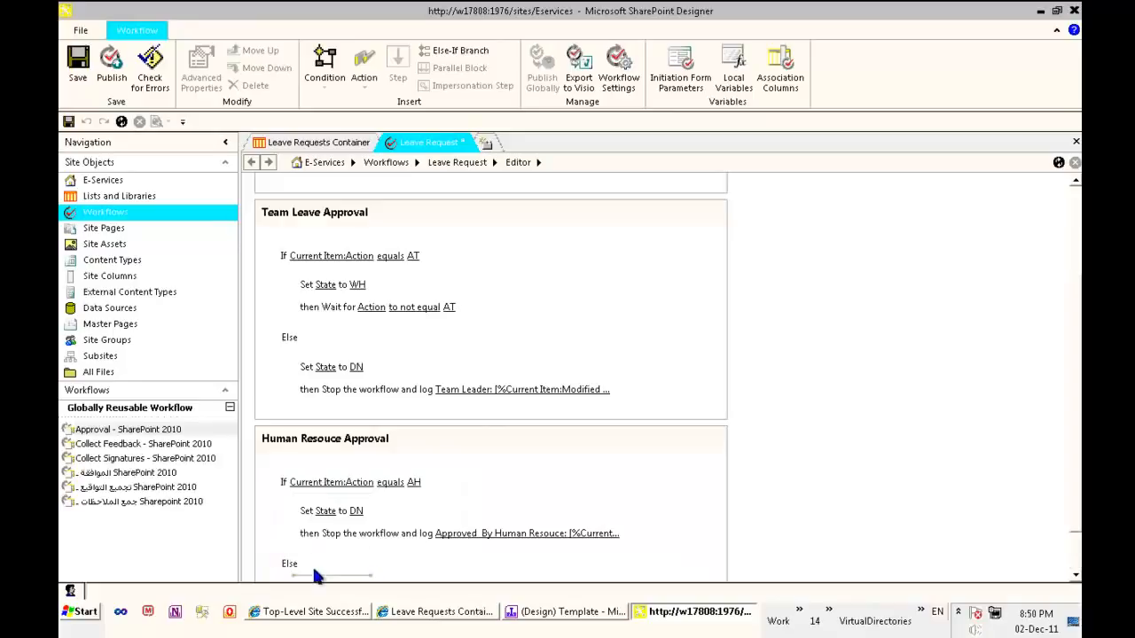
Add a Set Field in Current Item action to the Human Resouce Approval Else branch, setting State to DN
left_click(317, 577)
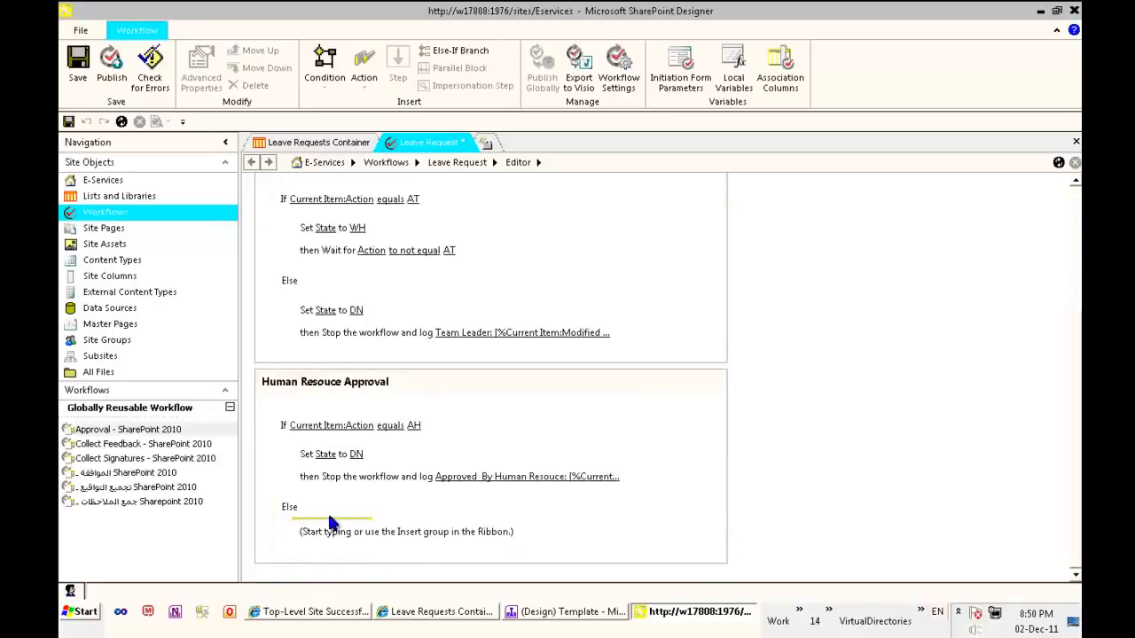
left_click(366, 82)
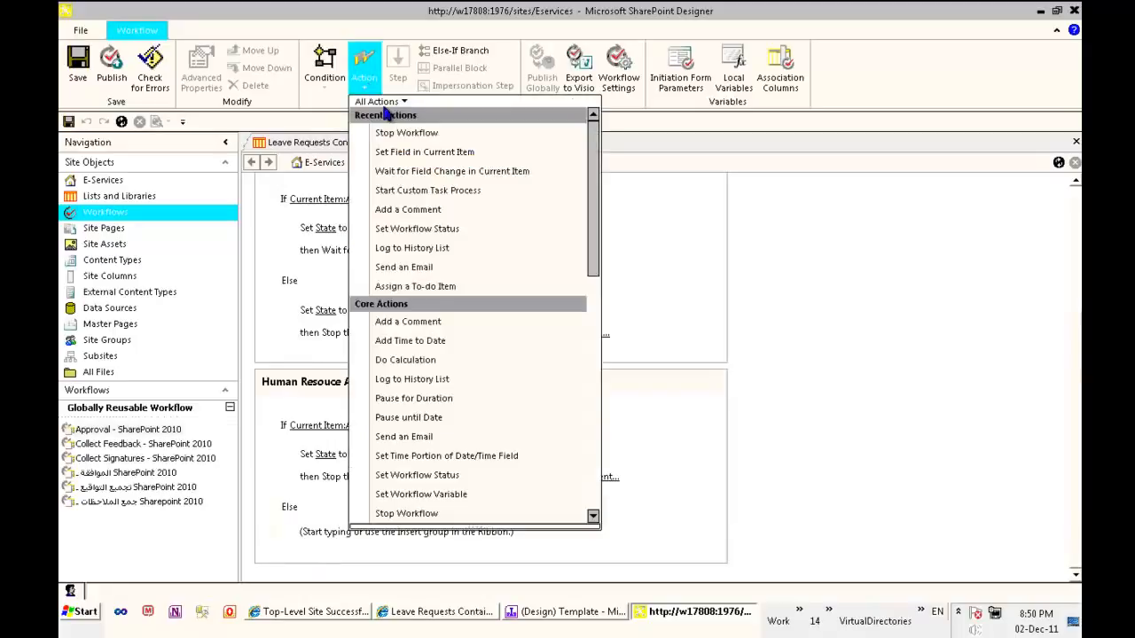
left_click(399, 152)
left_click(319, 537)
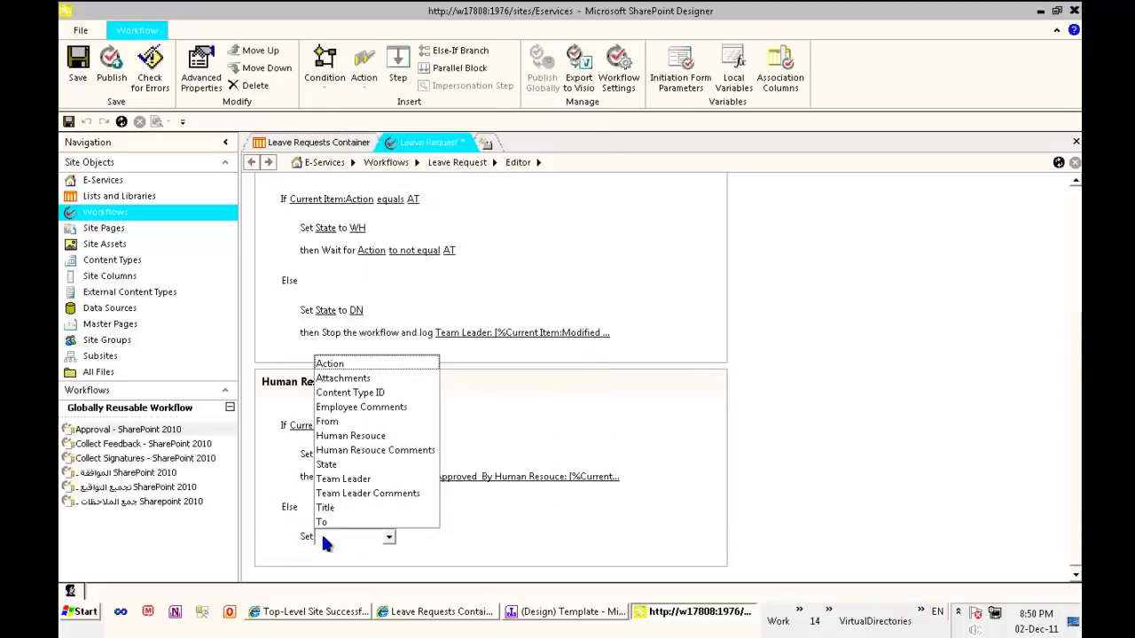
left_click(350, 464)
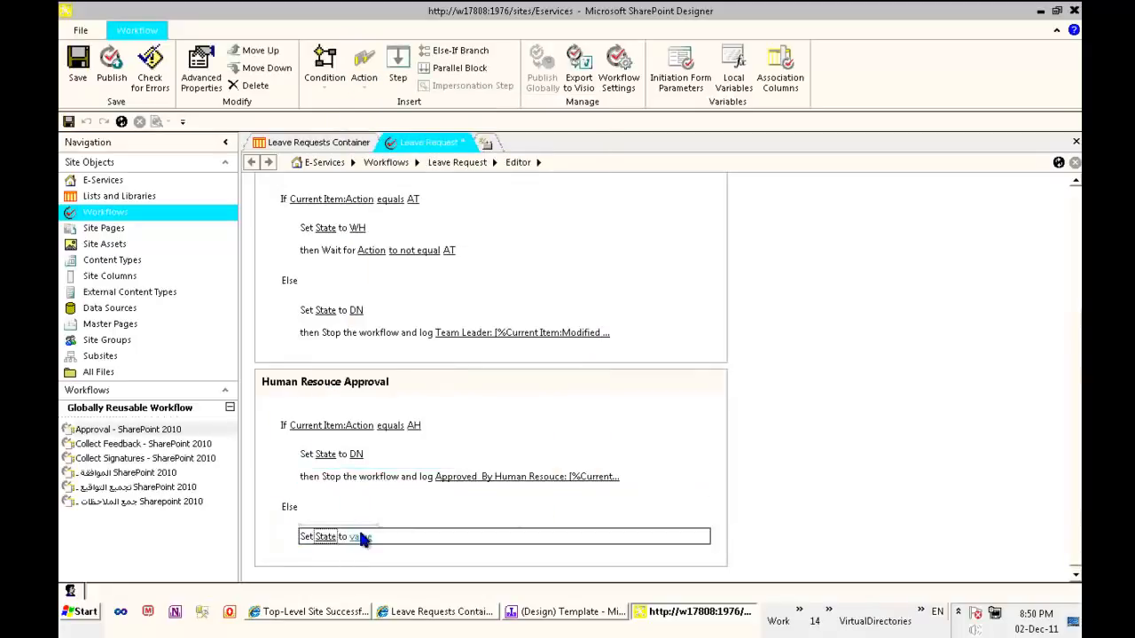
left_click(363, 537)
left_click(366, 585)
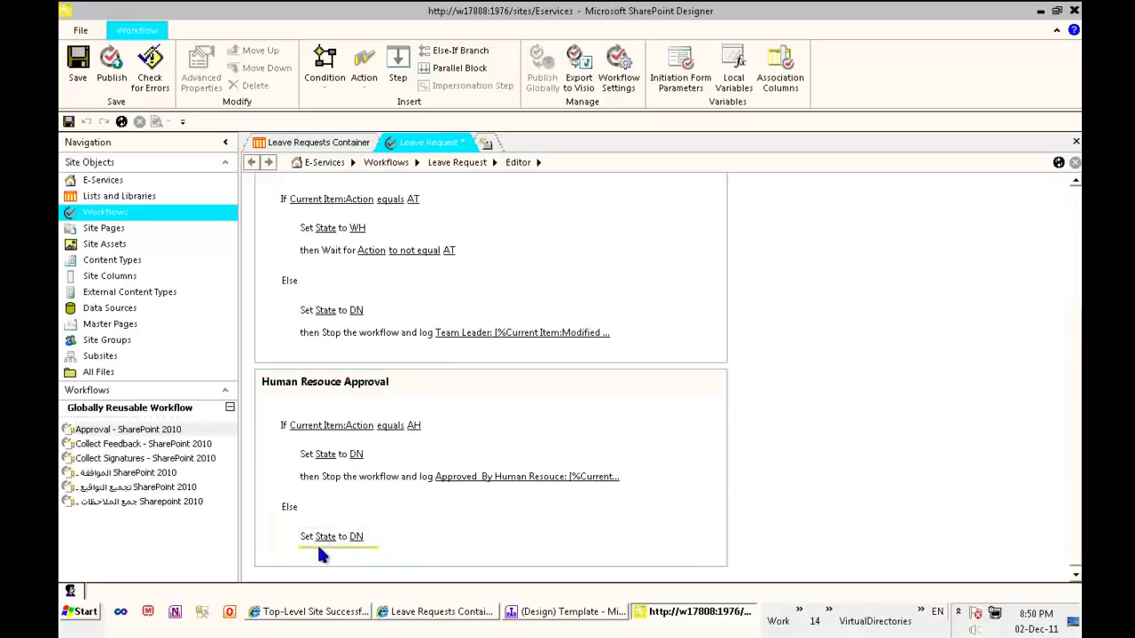
Add a Stop Workflow action below the Else branch's Set State action and begin its log message with "Rejected by Human Resouce:"
left_click(320, 548)
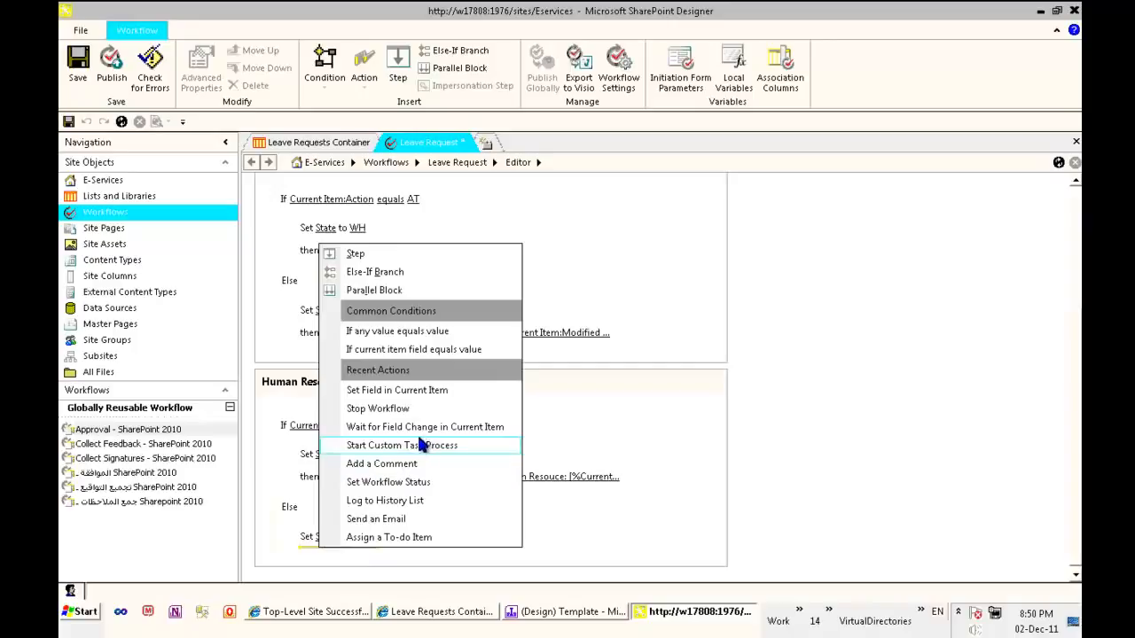
left_click(412, 408)
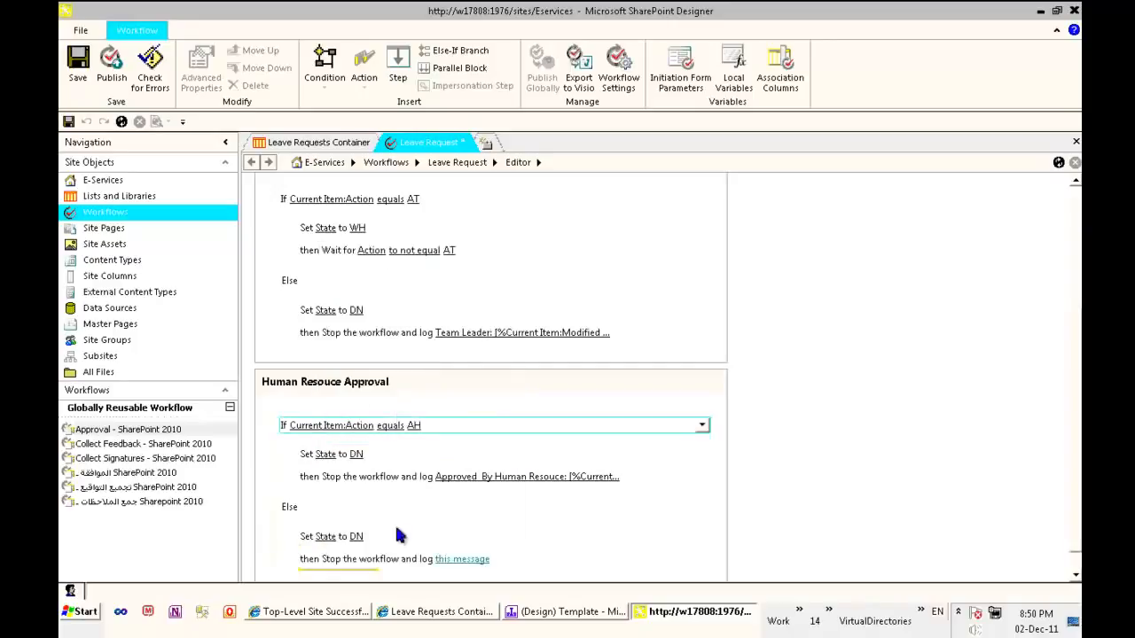
left_click(452, 561)
left_click(511, 558)
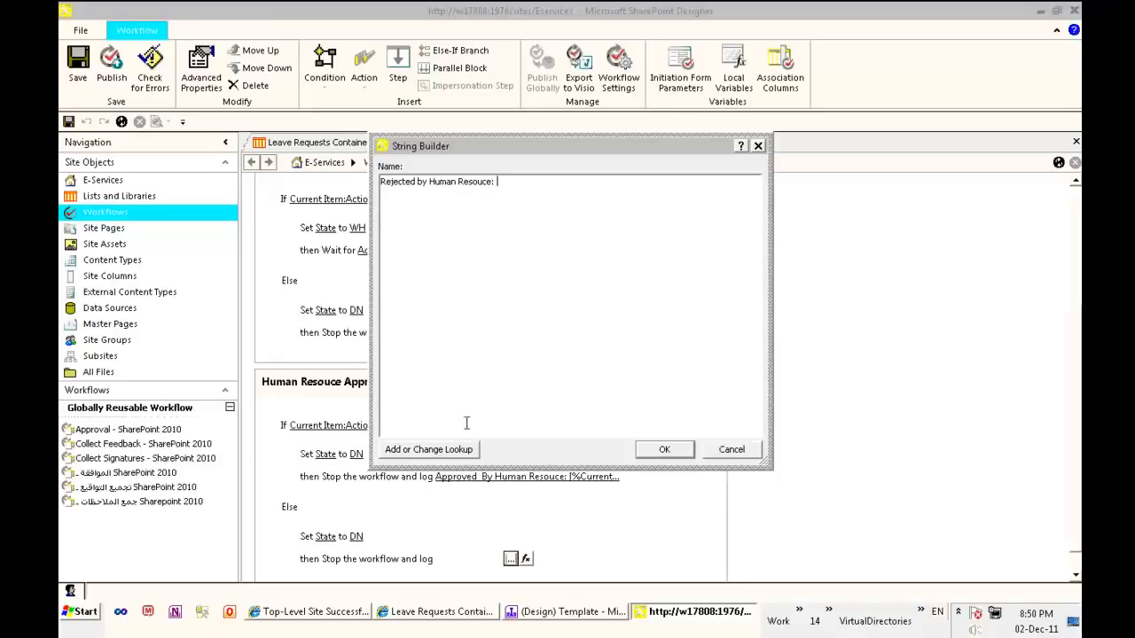
Append a lookup of the current item's Modified By field, returned as Display Name, to the rejection log message
left_click(461, 449)
left_click(577, 320)
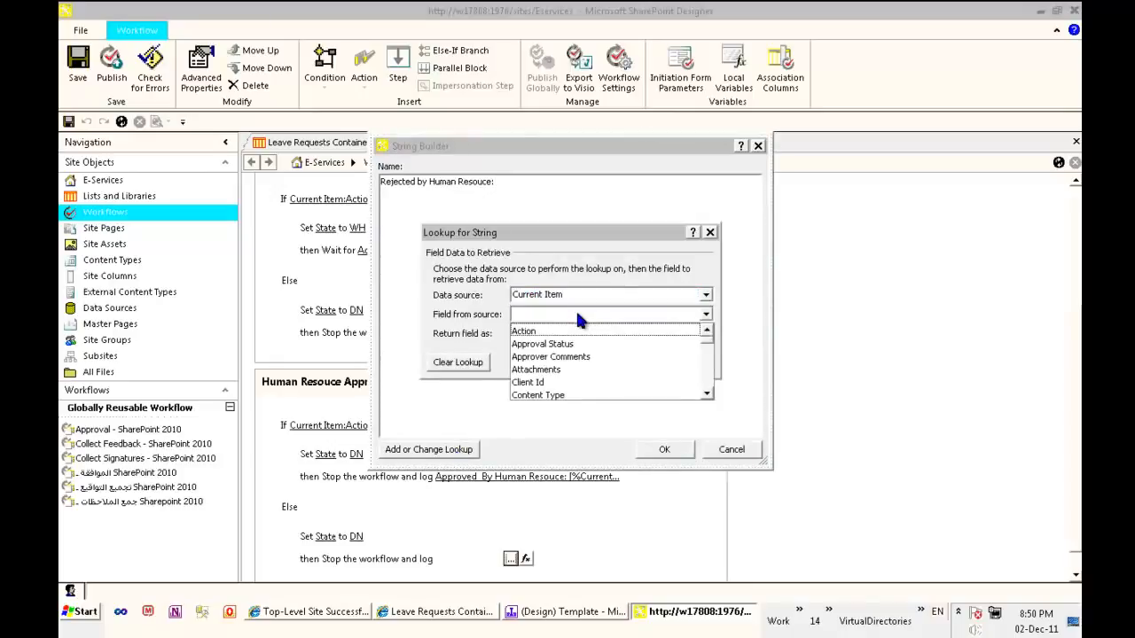
key("m")
key("m")
left_click(550, 395)
left_click(566, 332)
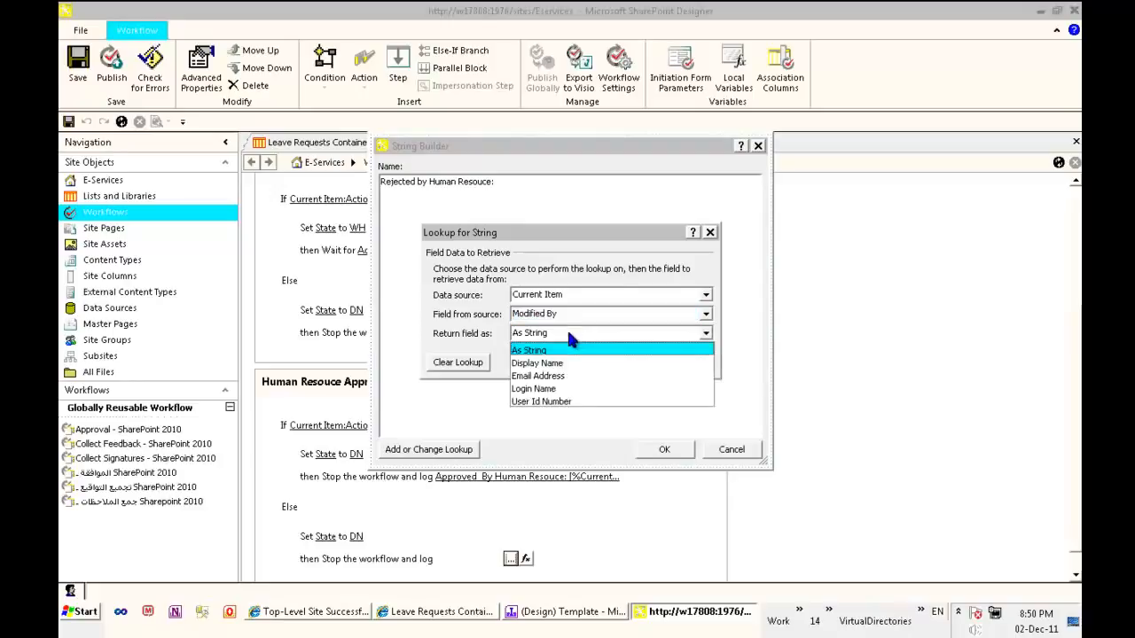
left_click(536, 363)
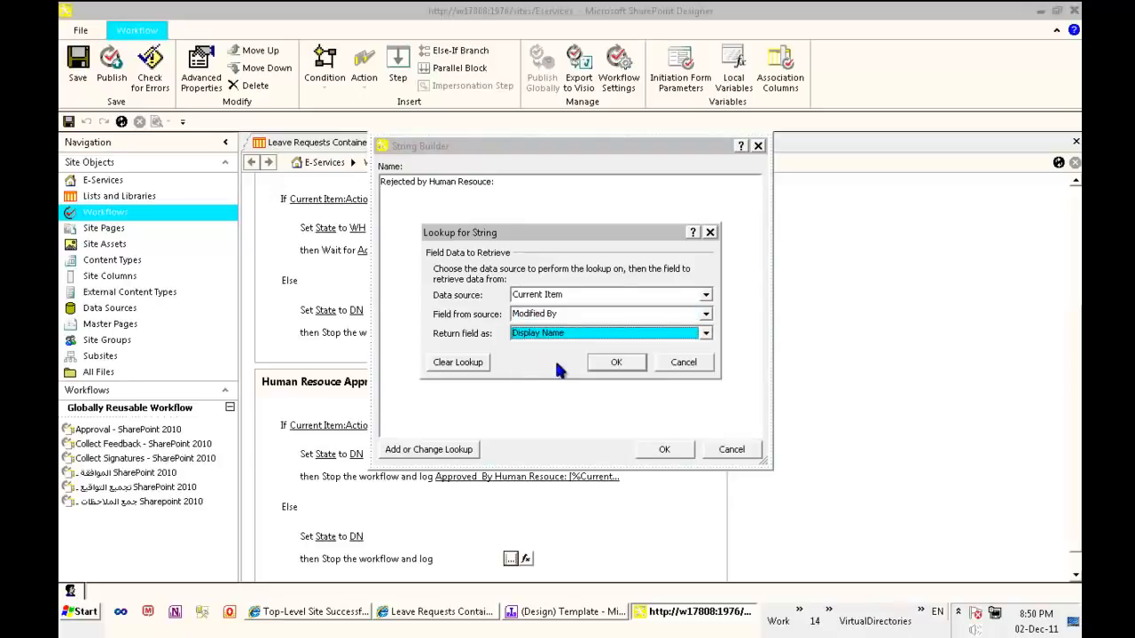
left_click(621, 363)
left_click(664, 450)
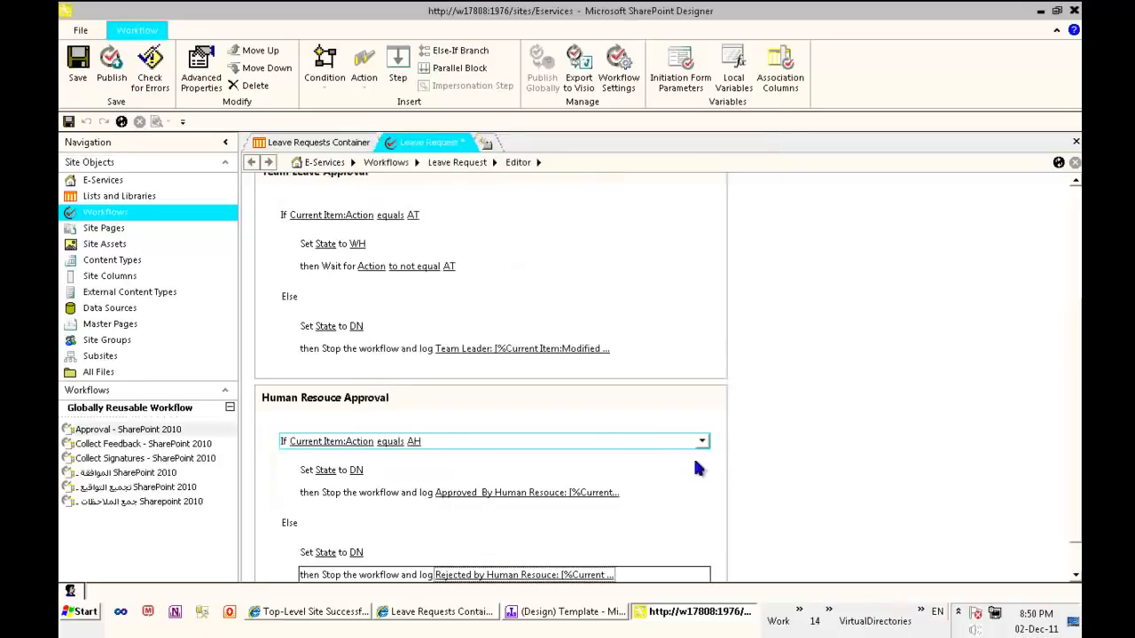
Review the submission, team leader and human resource steps with the ribbon collapsed, and save the Leave Request workflow
scroll(548, 282, "up", 3)
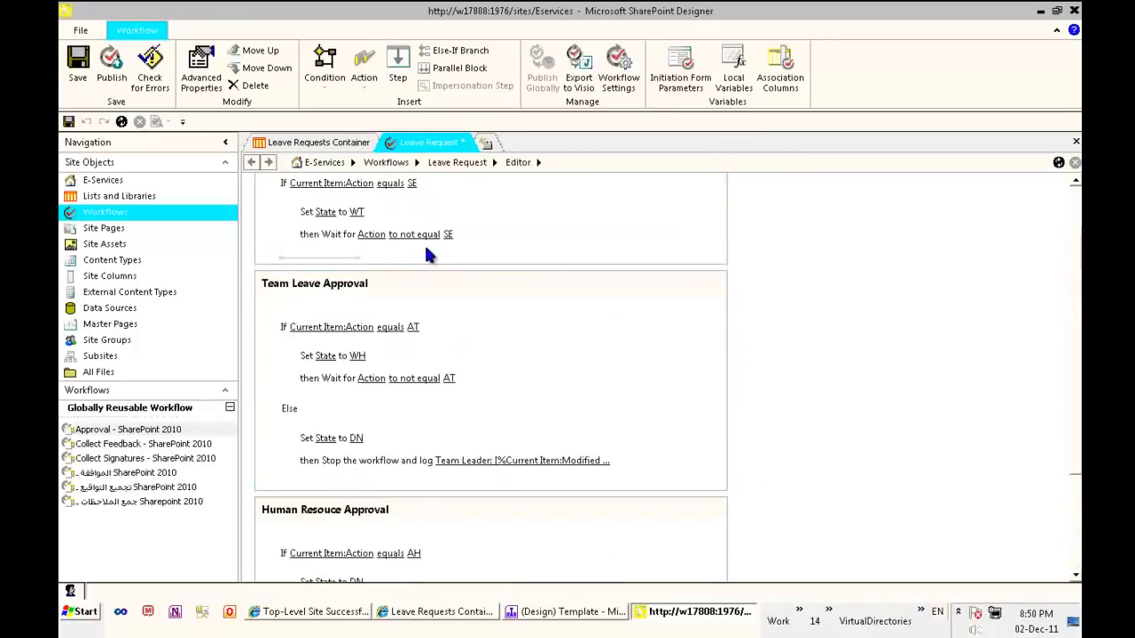
left_click(1056, 30)
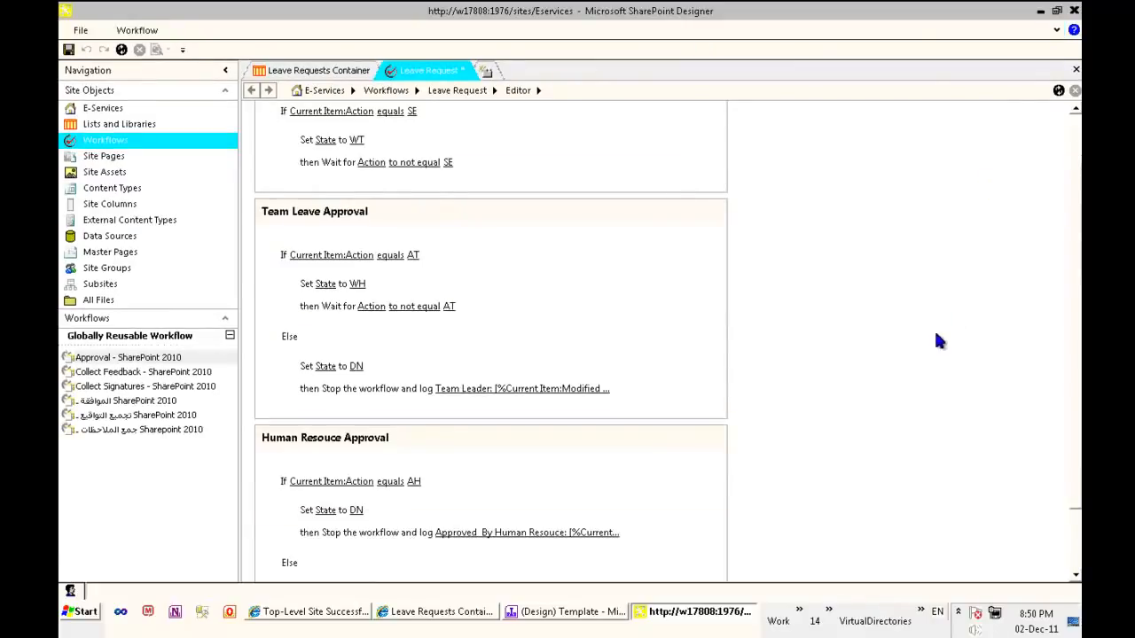
scroll(787, 416, "up", 2)
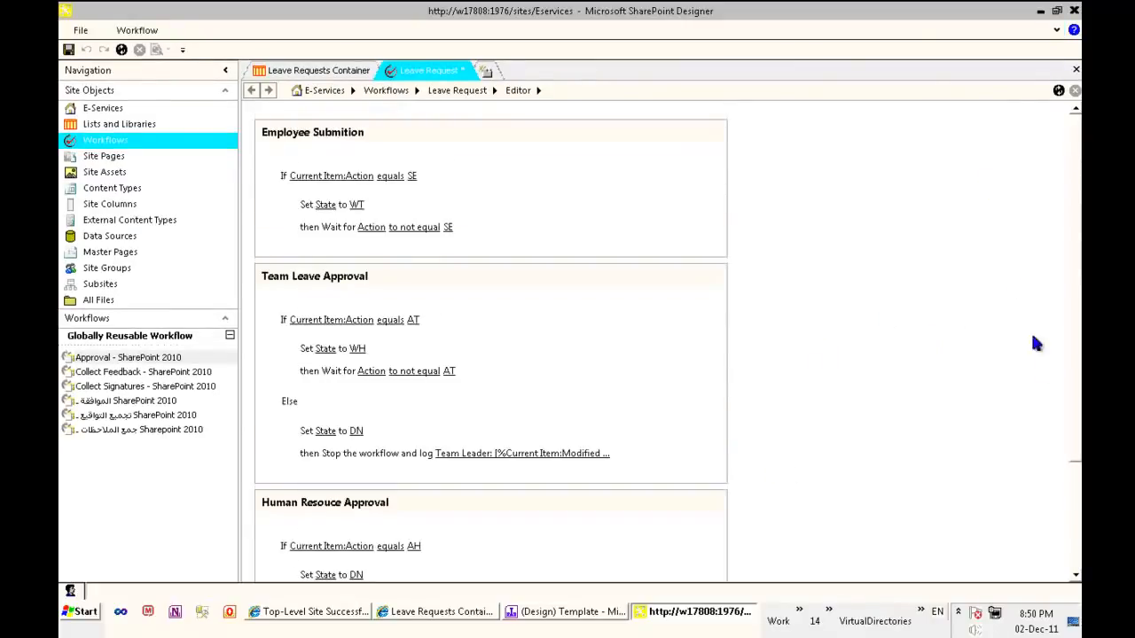
scroll(505, 532, "down", 5)
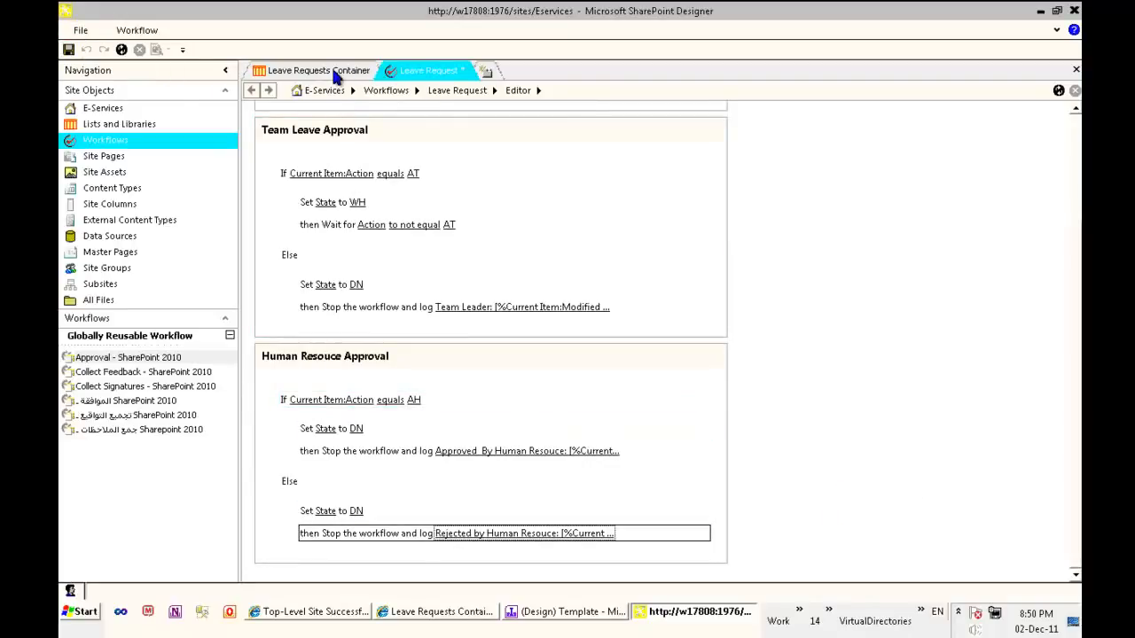
left_click(337, 76)
left_click(425, 71)
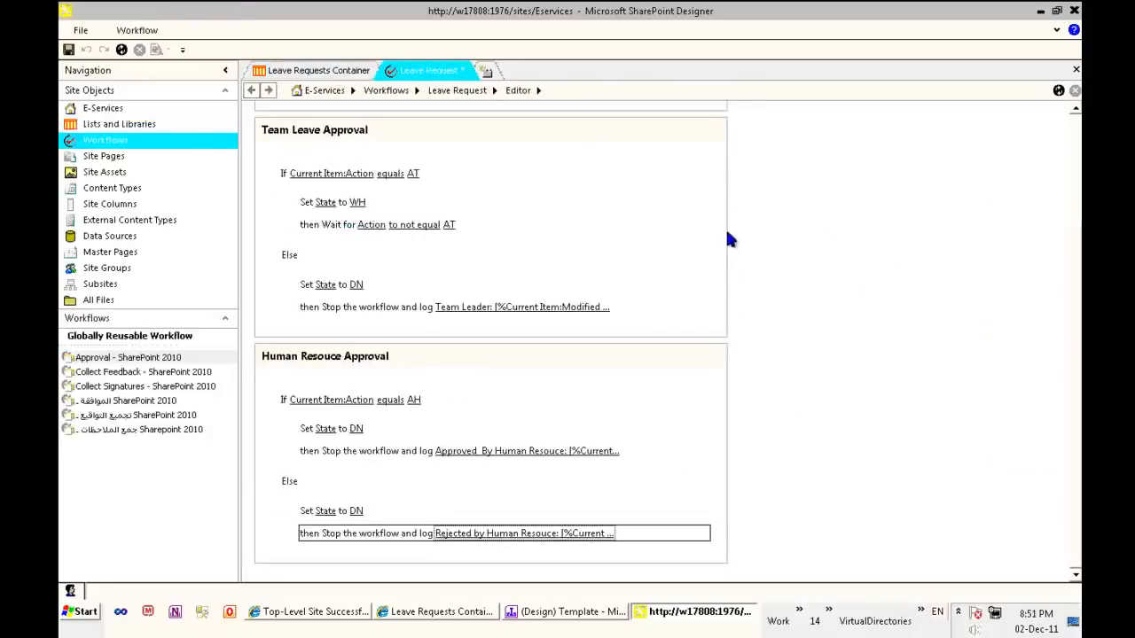
left_click(68, 50)
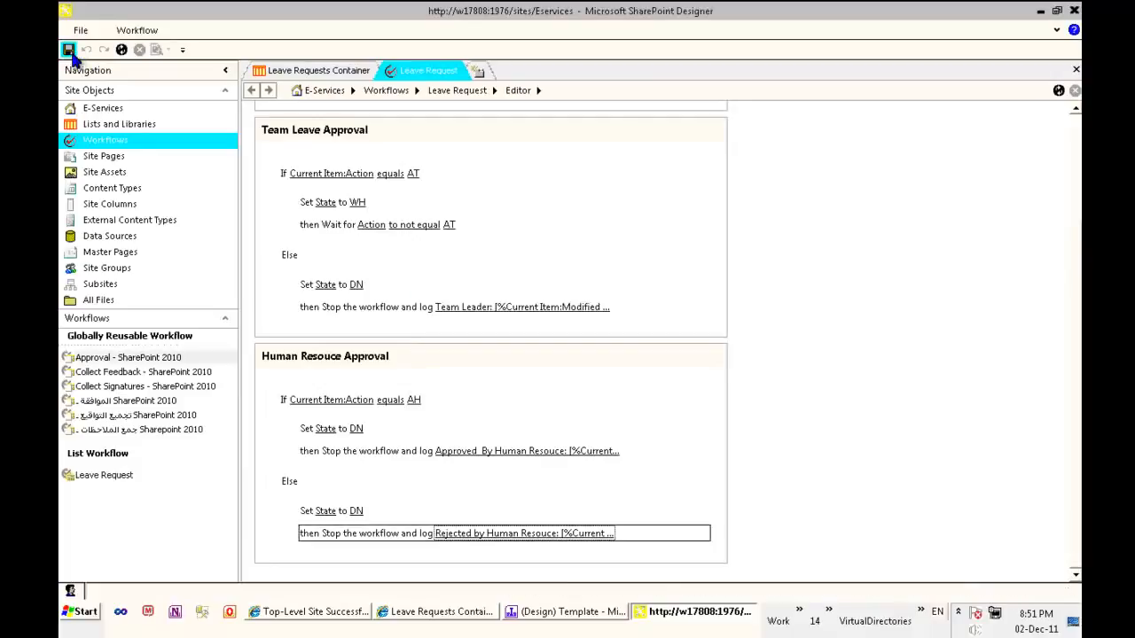
Configure the Leave Request list workflow to start automatically when an item is created, disallow manual starting, and save the settings
left_click(98, 144)
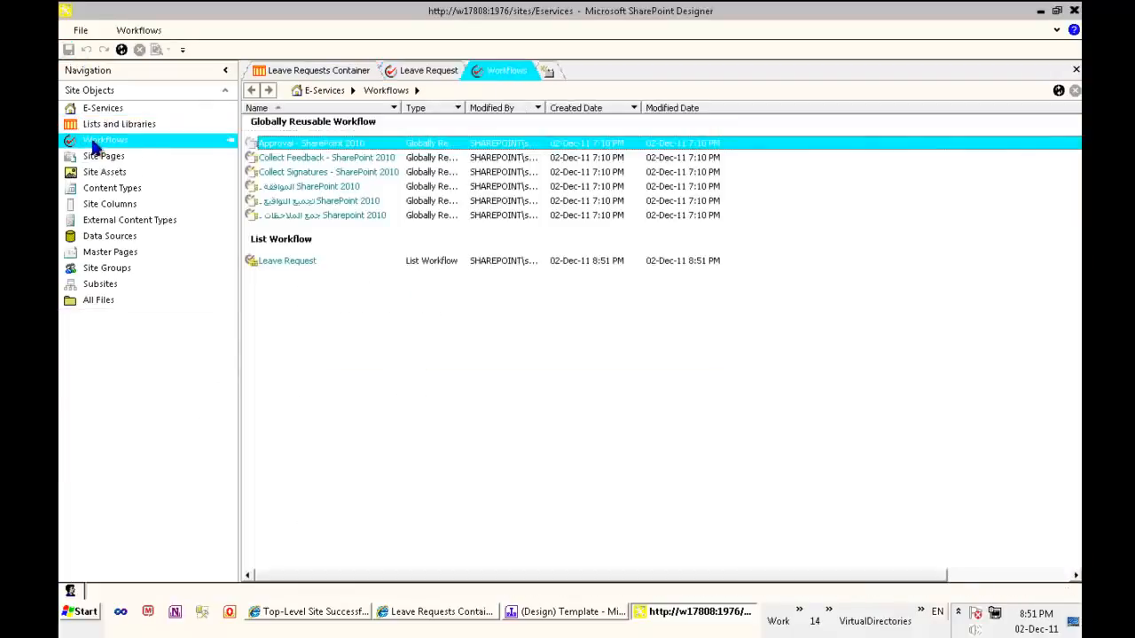
right_click(357, 260)
left_click(403, 271)
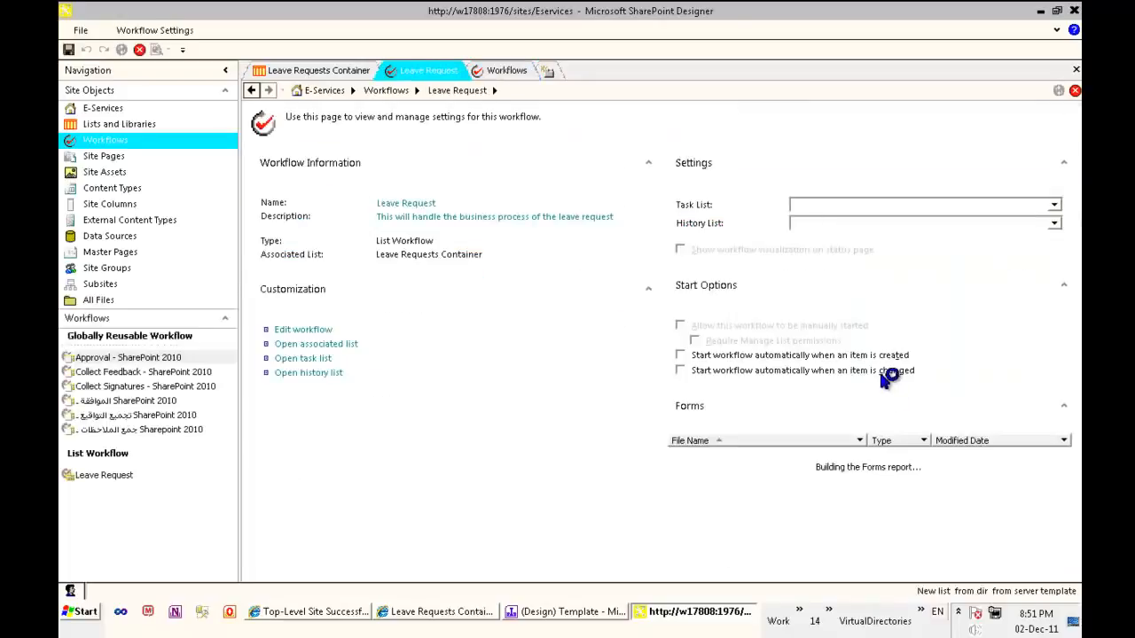
left_click(681, 355)
left_click(681, 325)
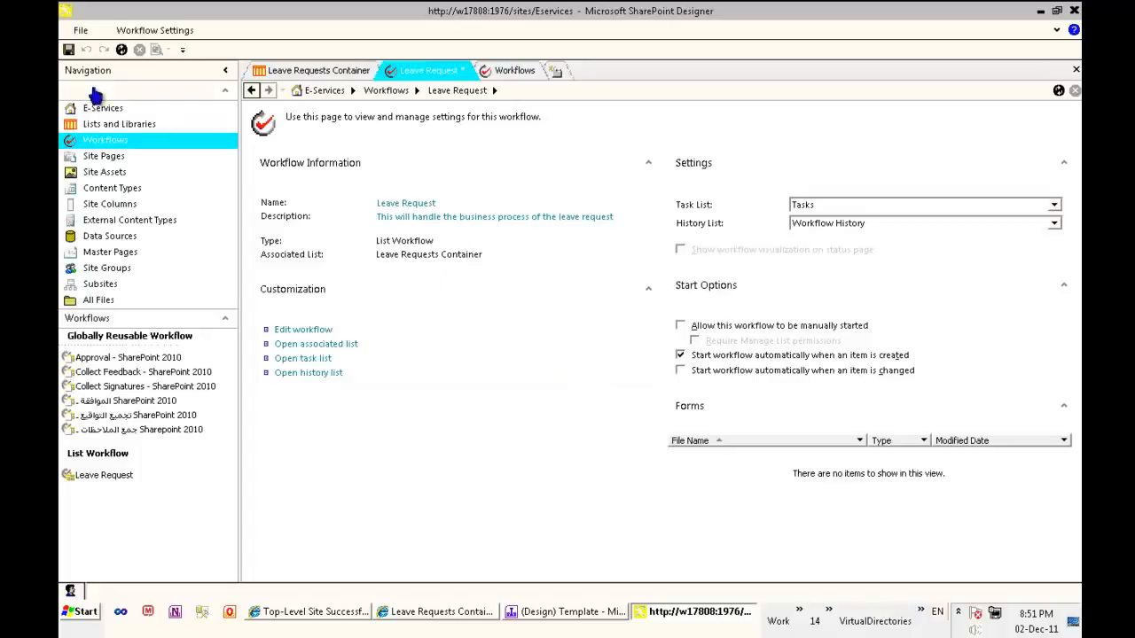
left_click(68, 50)
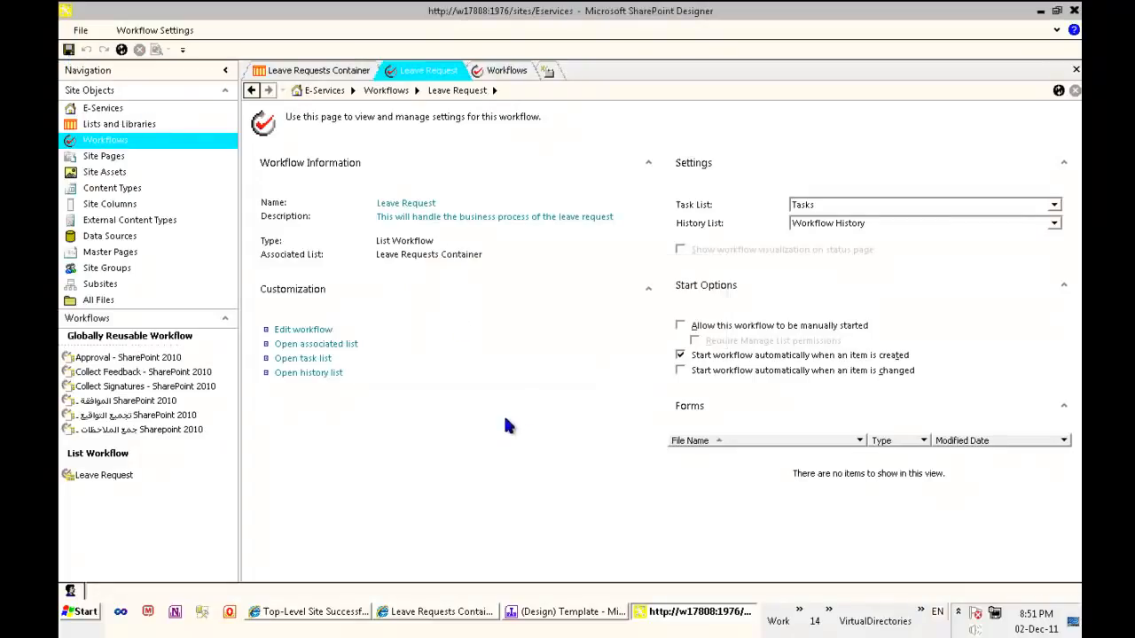
Switch to the Leave Requests Container list in Internet Explorer and sign in as a different user, entering the account's user name and password
left_click(470, 616)
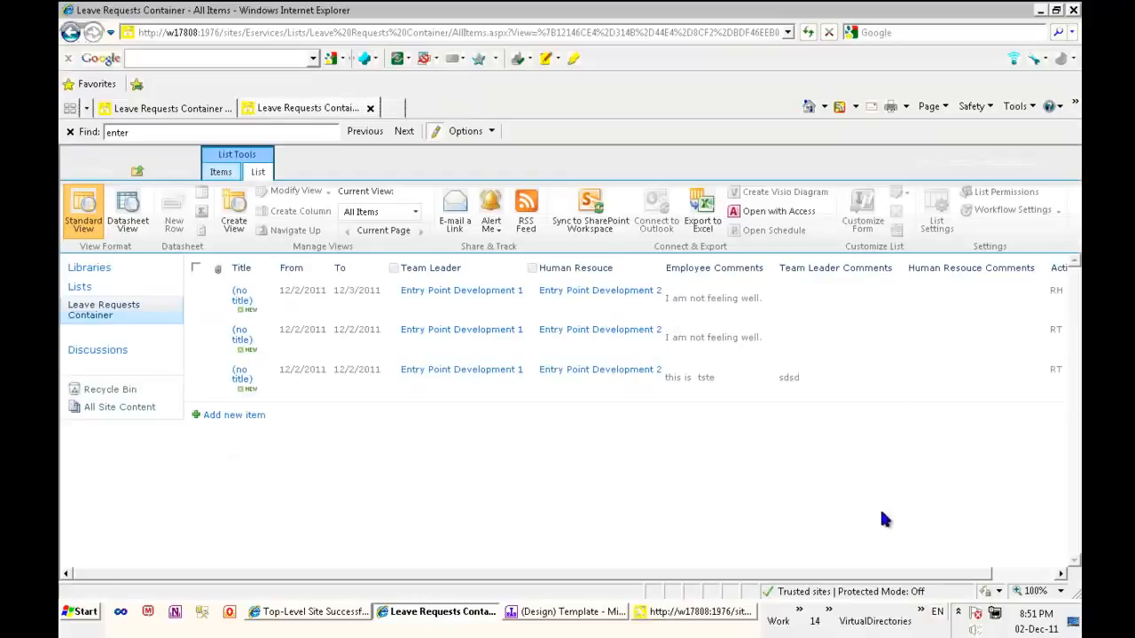
left_click(235, 32)
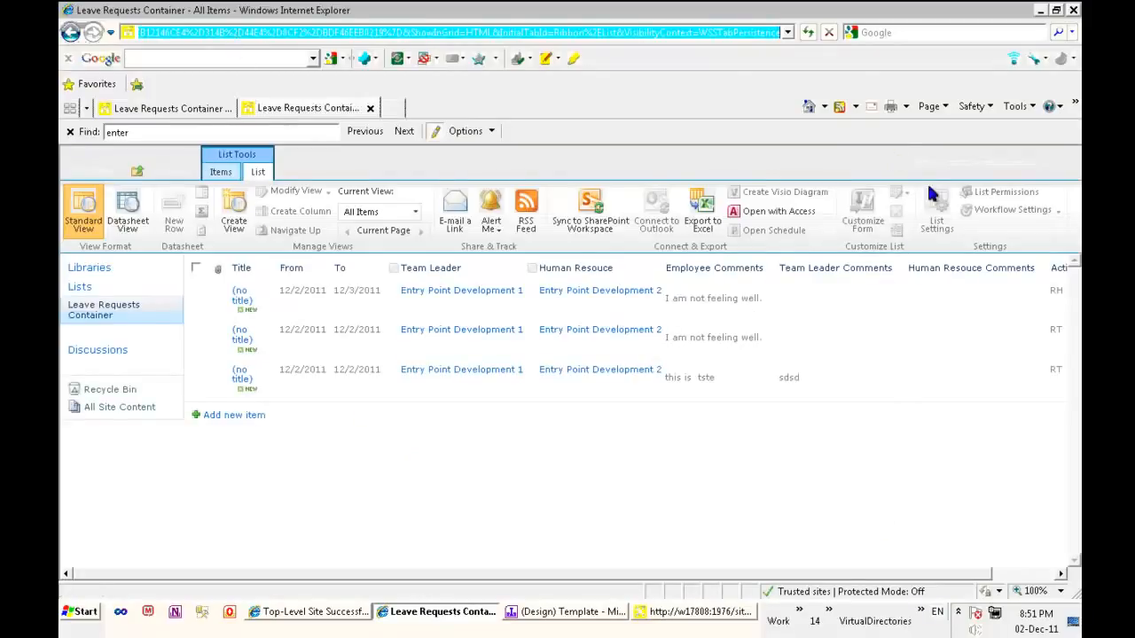
left_click(1028, 164)
left_click(986, 222)
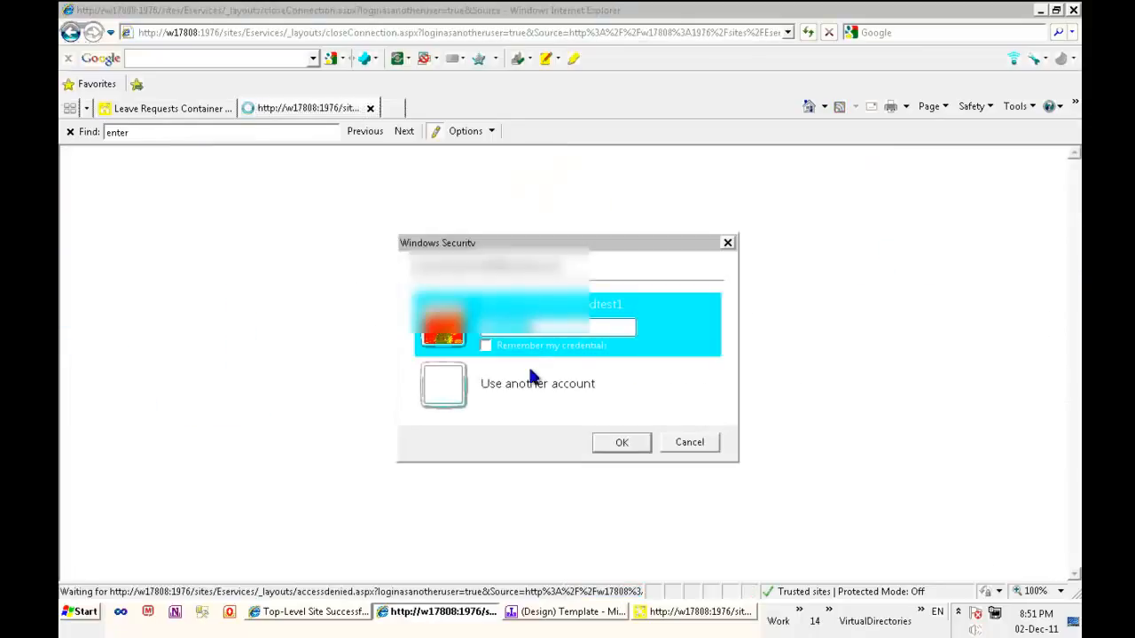
left_click(532, 379)
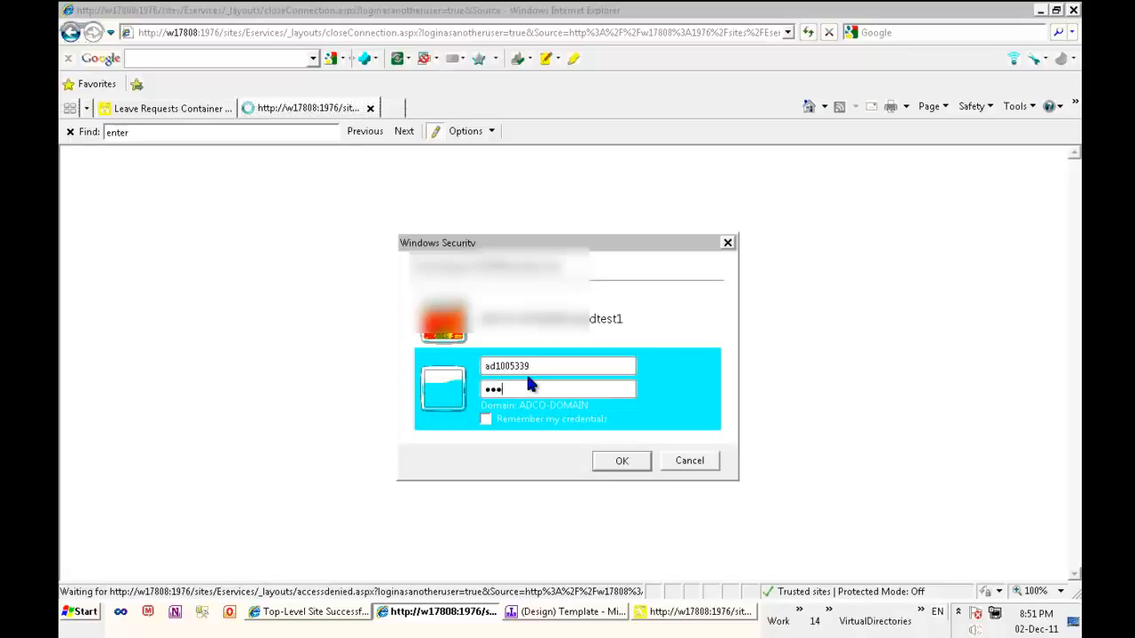
key("Return")
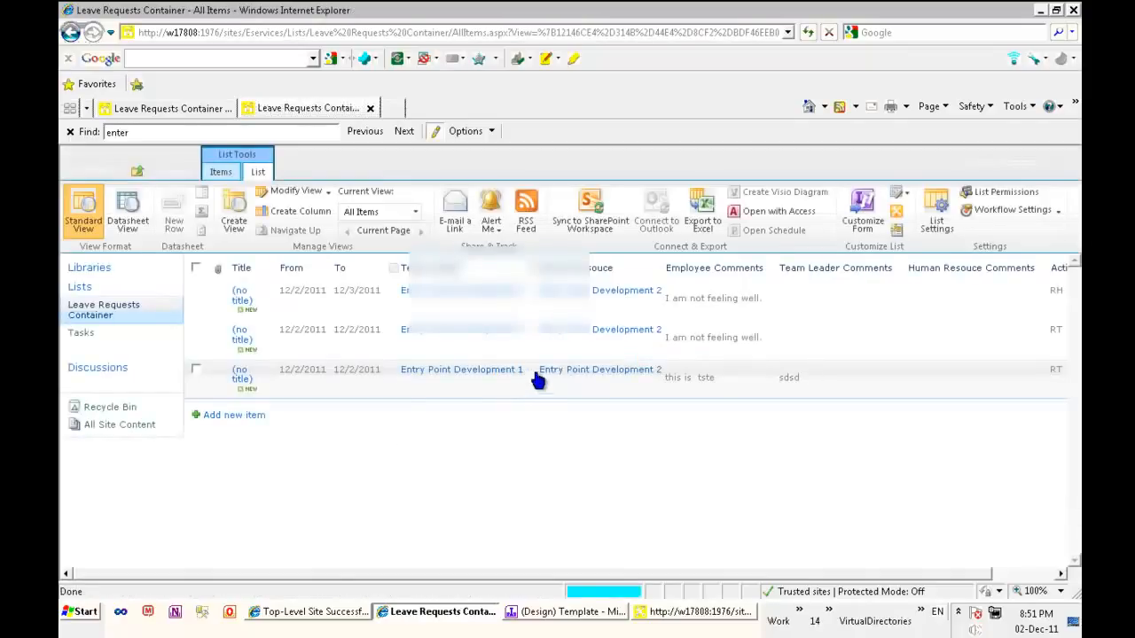
Examine the Leave Requests Container list's settings and workflow templates for the Leave Request workflow, and return to the E-Services home page
left_click(943, 218)
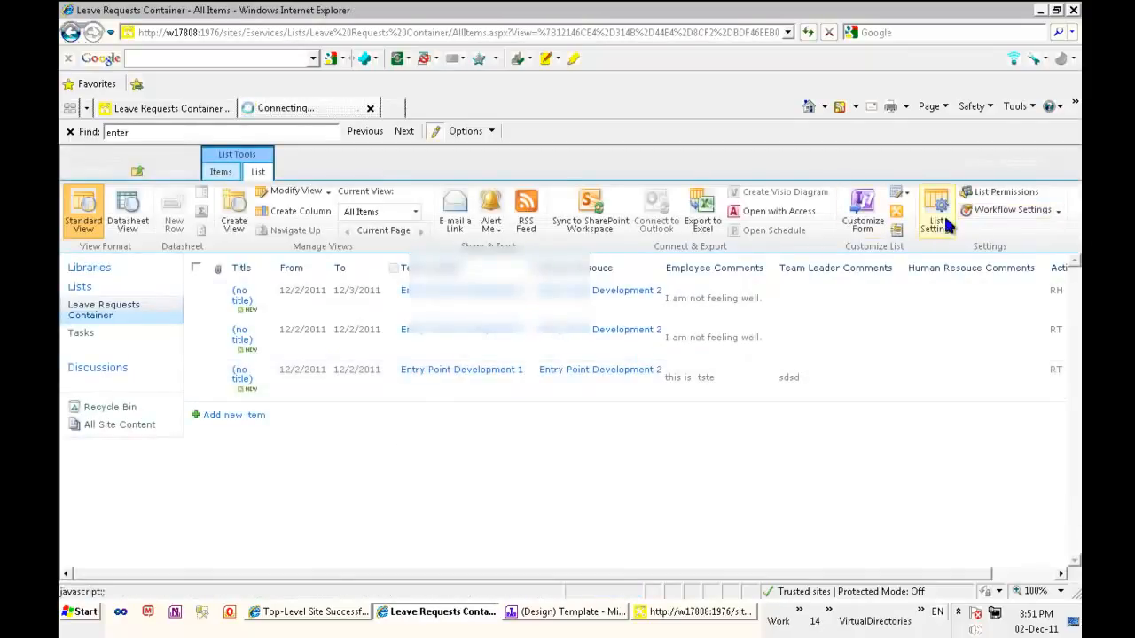
scroll(402, 455, "down", 1)
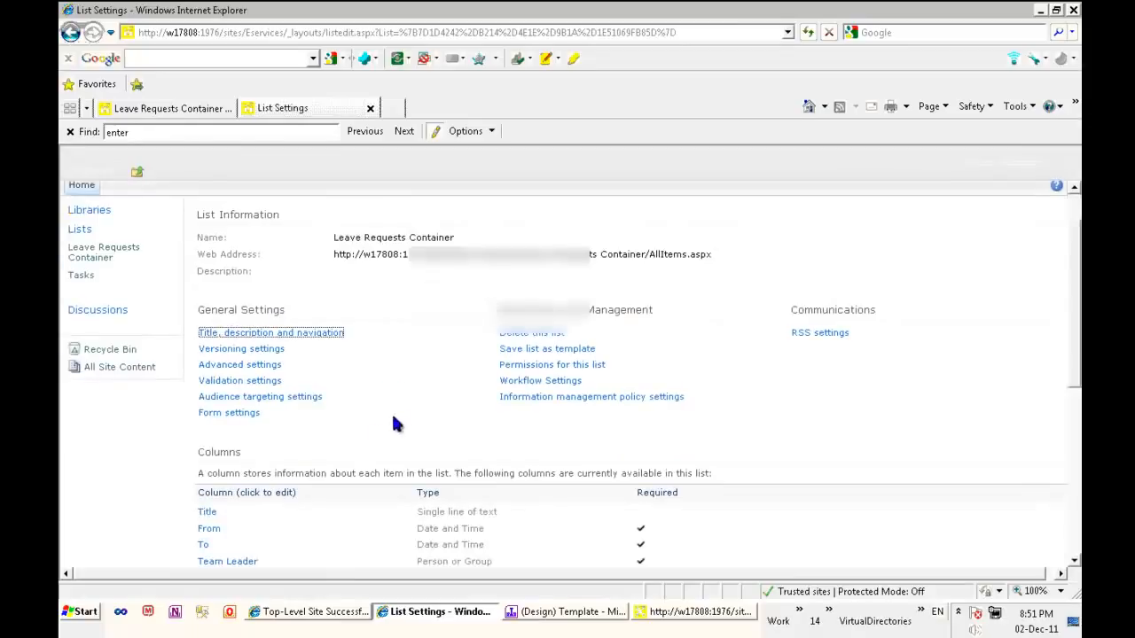
left_click(518, 381)
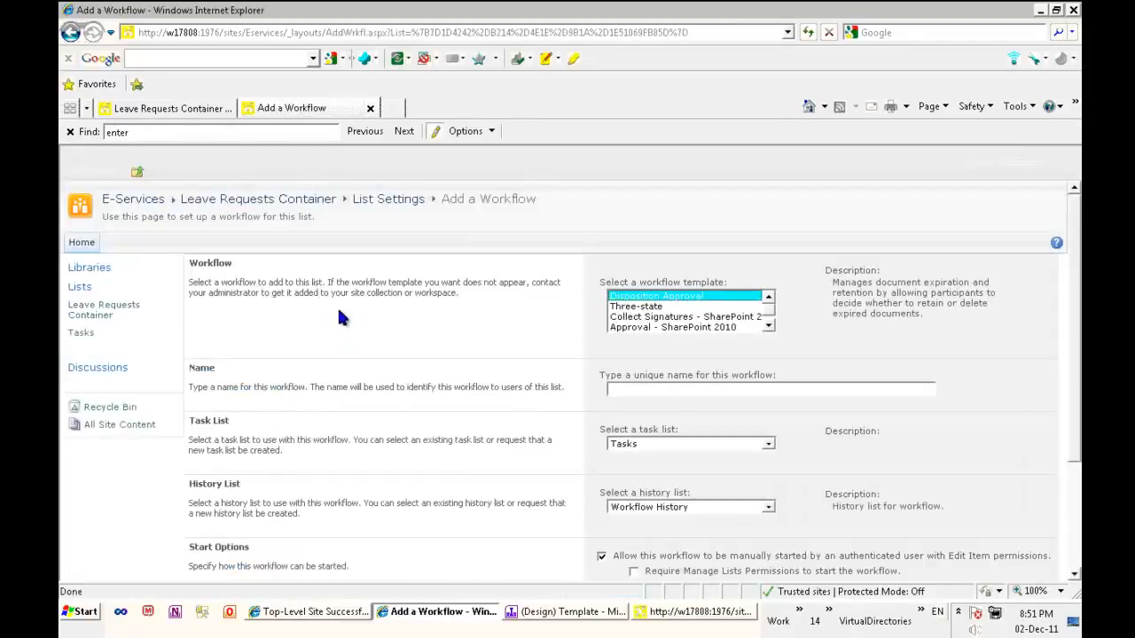
left_click(70, 32)
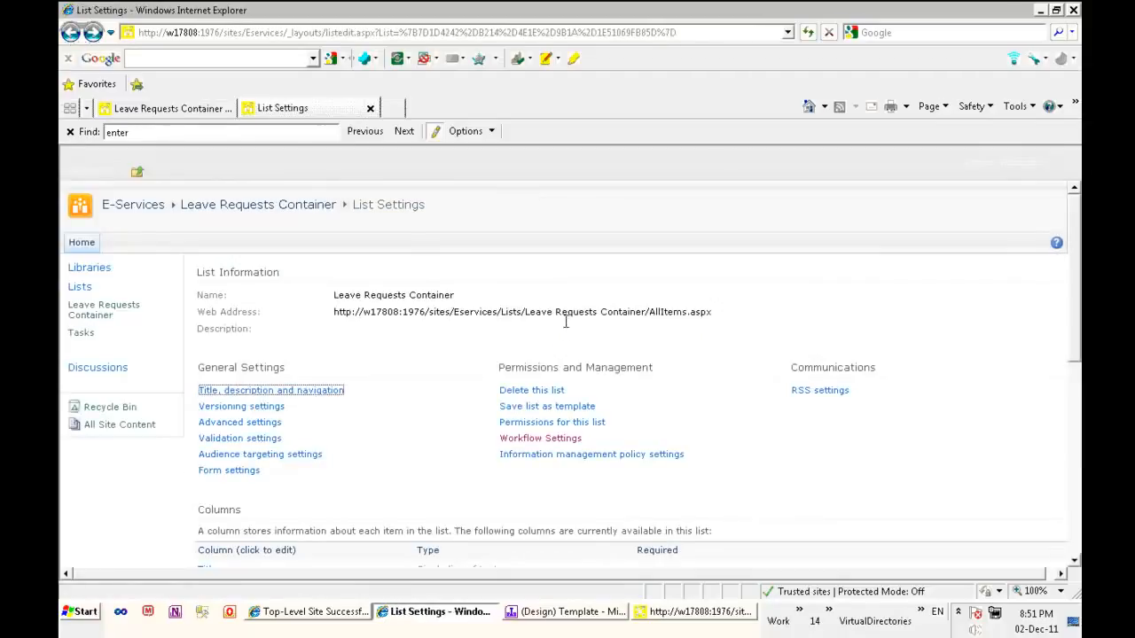
scroll(710, 418, "down", 4)
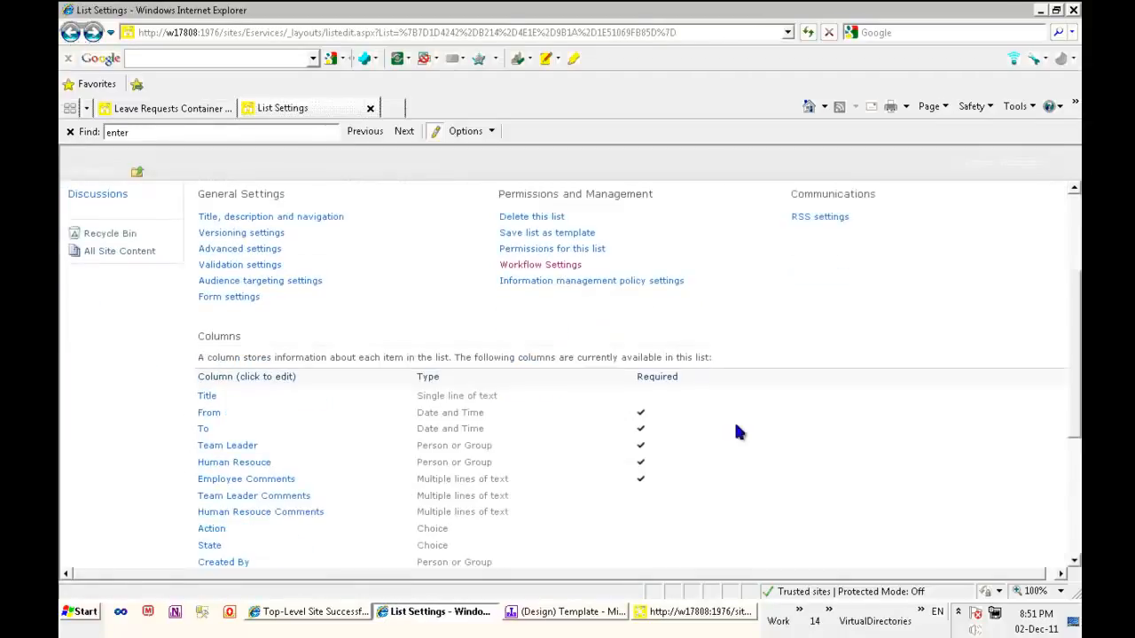
scroll(782, 434, "up", 3)
left_click(545, 380)
left_click(767, 325)
left_click(768, 296)
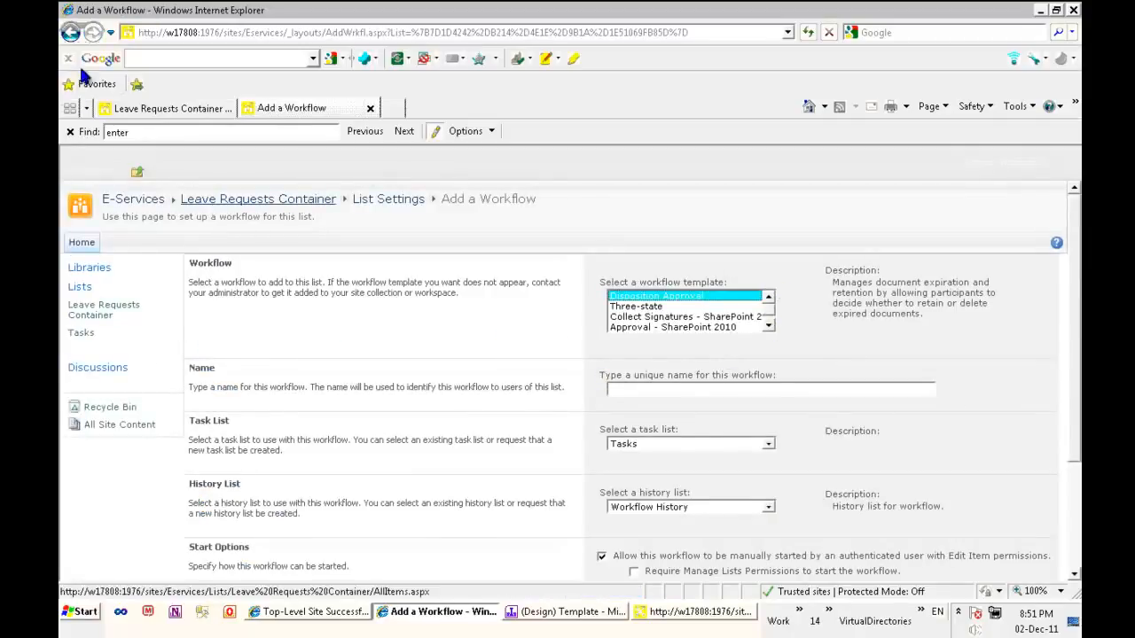
left_click(70, 32)
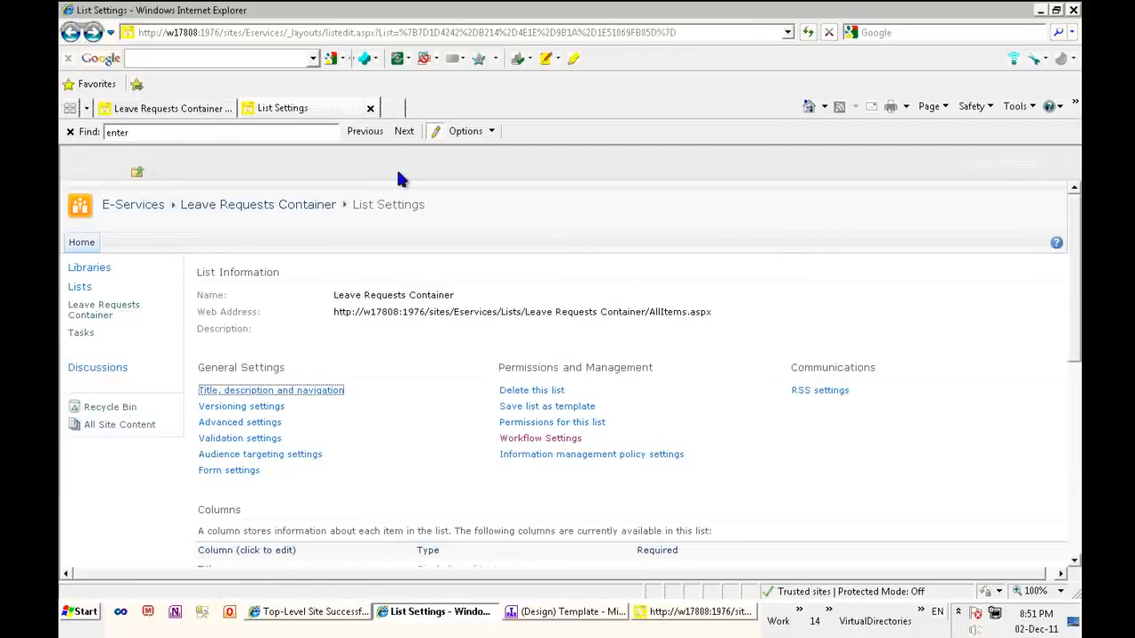
left_click(158, 210)
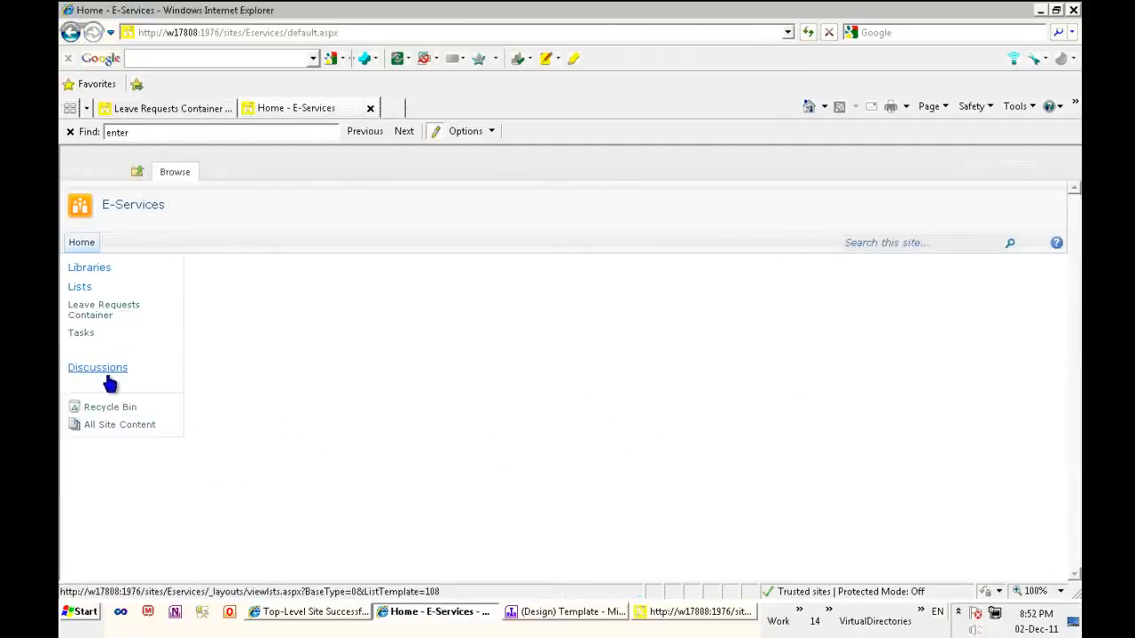
Switch to the Leave Request workflow settings in SharePoint Designer
left_click(673, 613)
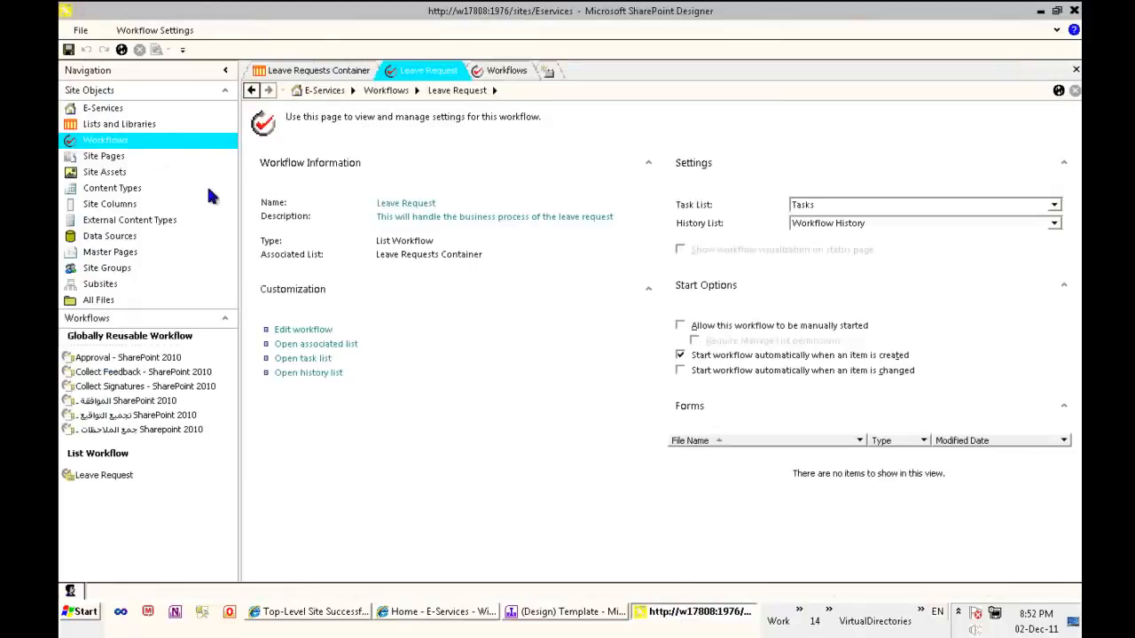
left_click(80, 31)
left_click(80, 31)
left_click(84, 32)
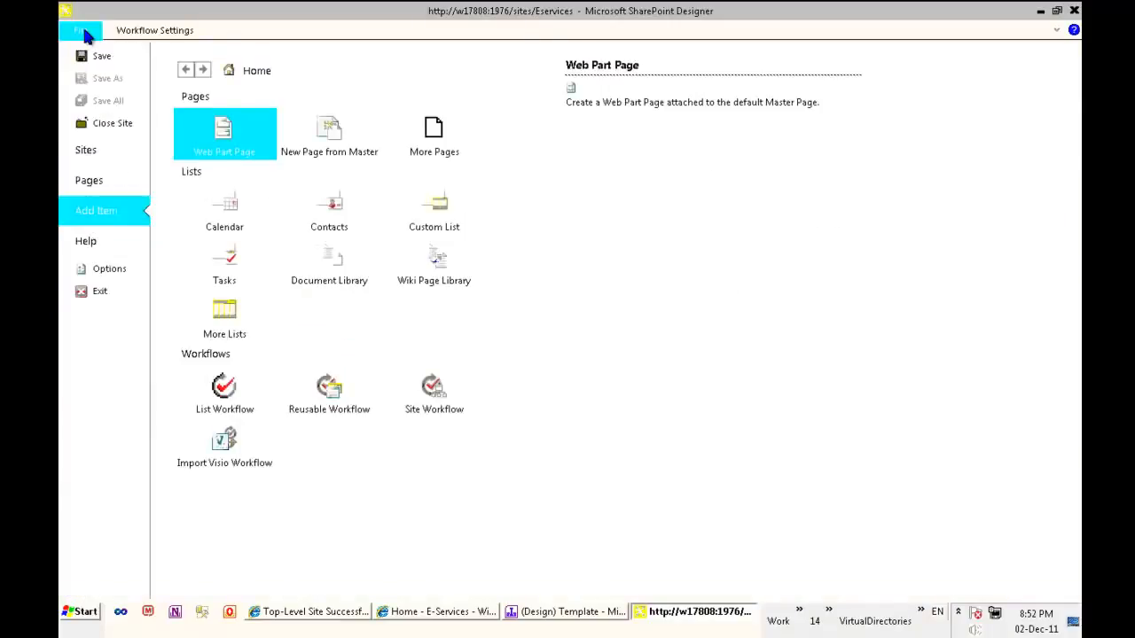
left_click(84, 32)
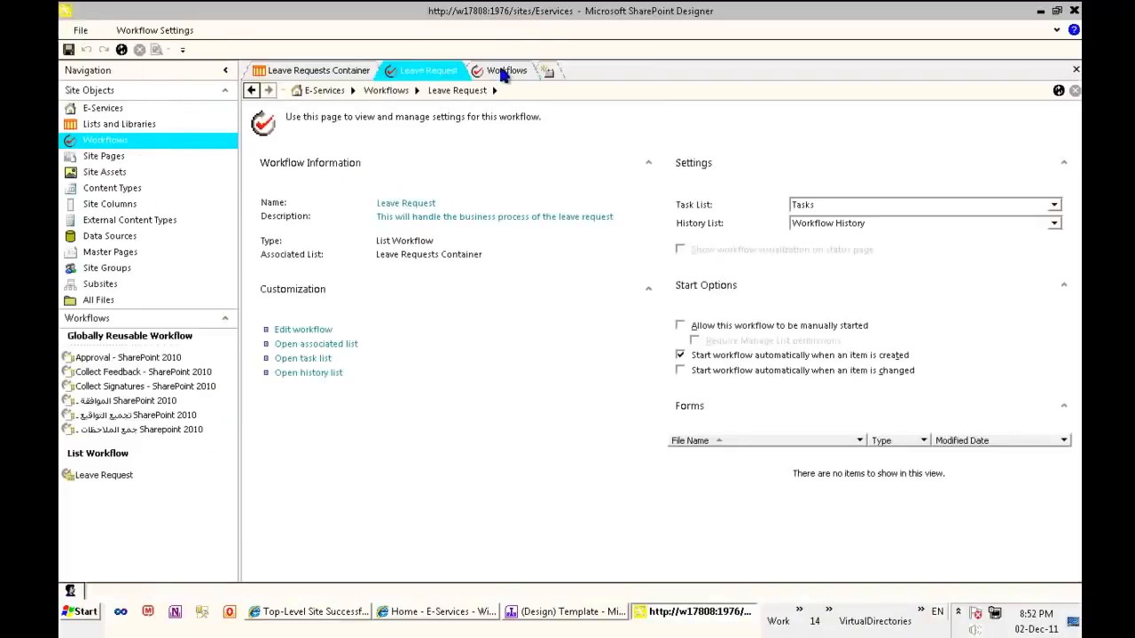
Expand the ribbon and publish the Leave Request workflow
left_click(502, 74)
left_click(1060, 31)
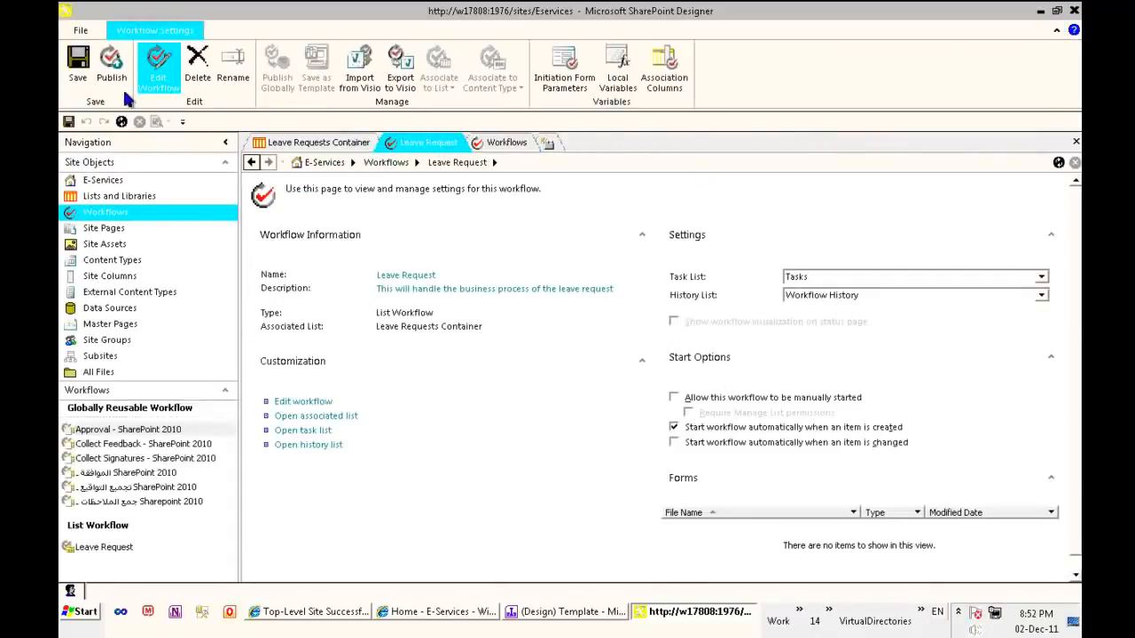
left_click(108, 60)
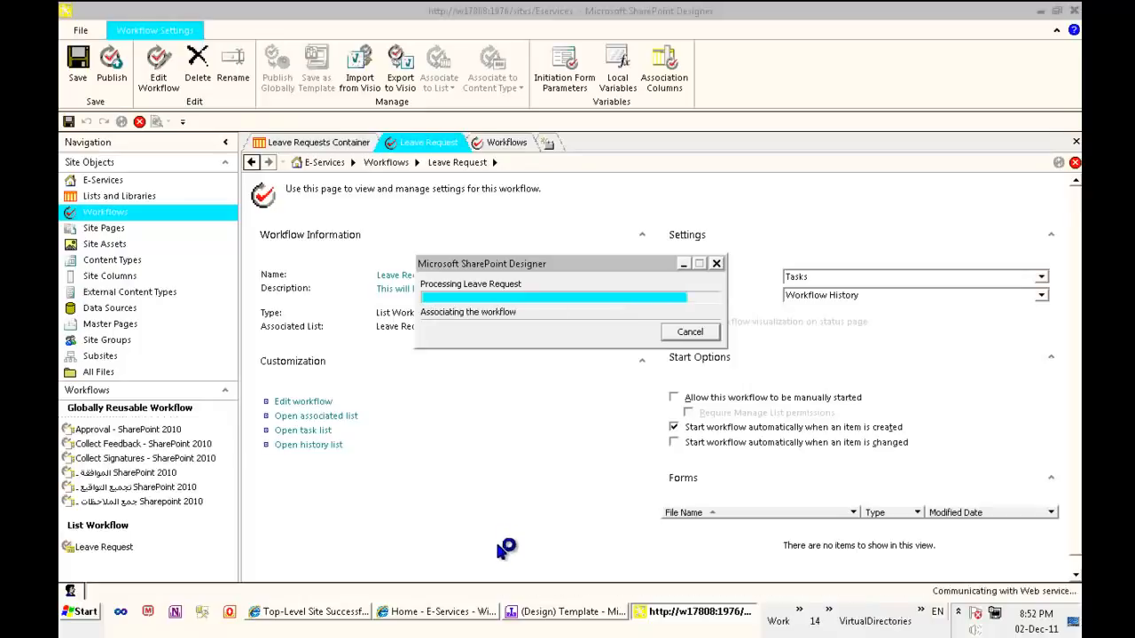
Switch to Internet Explorer and check the workflow settings of the Leave Requests Container list for the Leave Request workflow
left_click(472, 614)
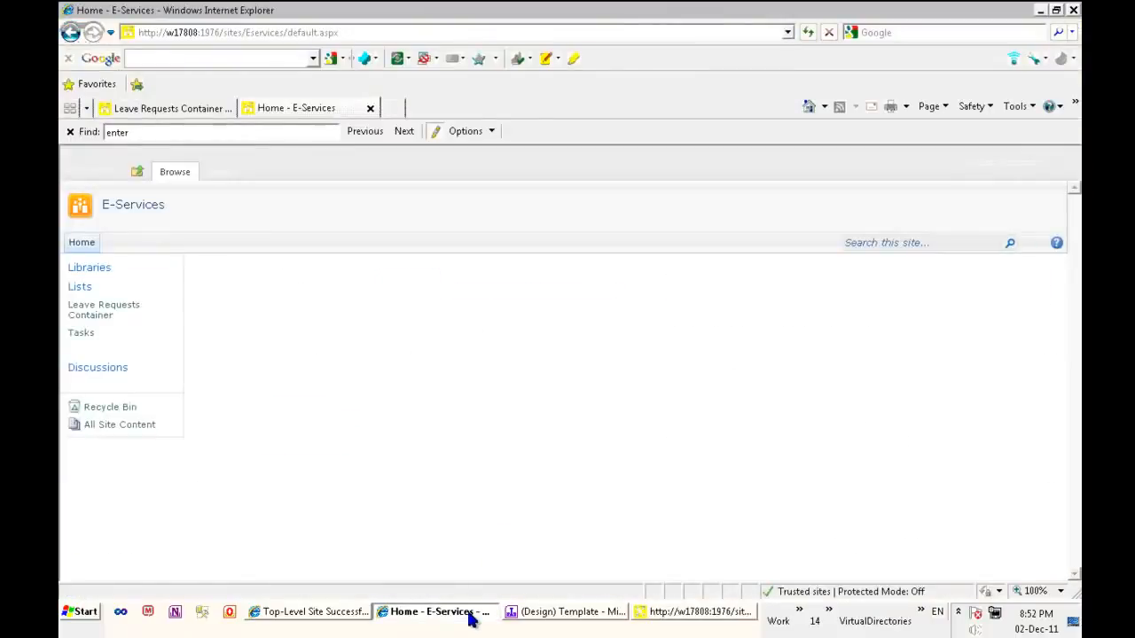
left_click(97, 310)
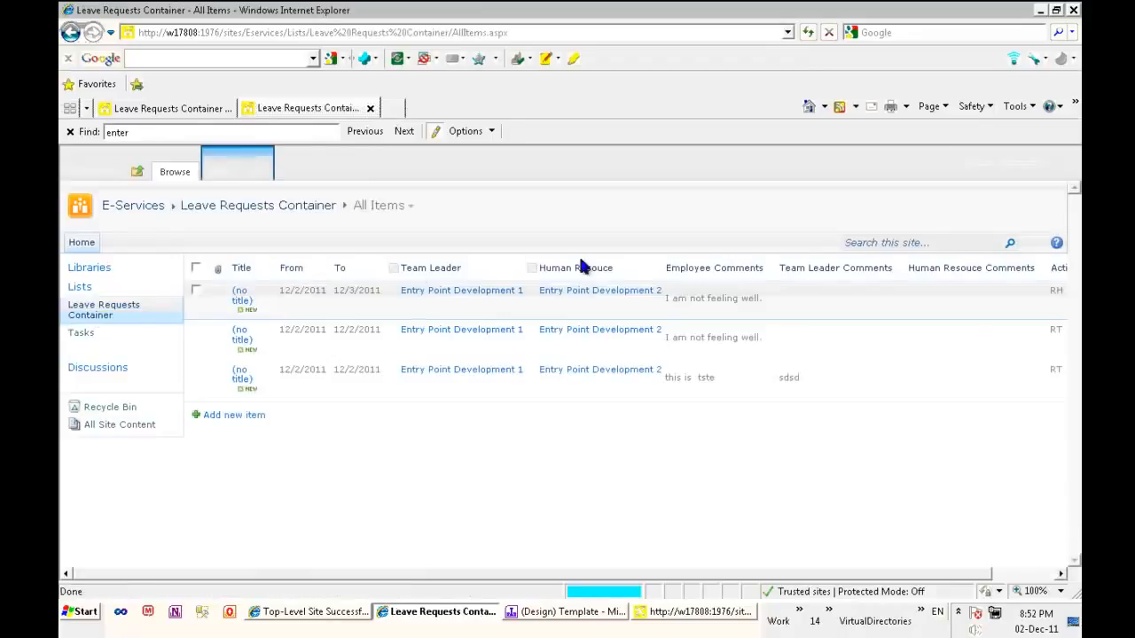
left_click(256, 171)
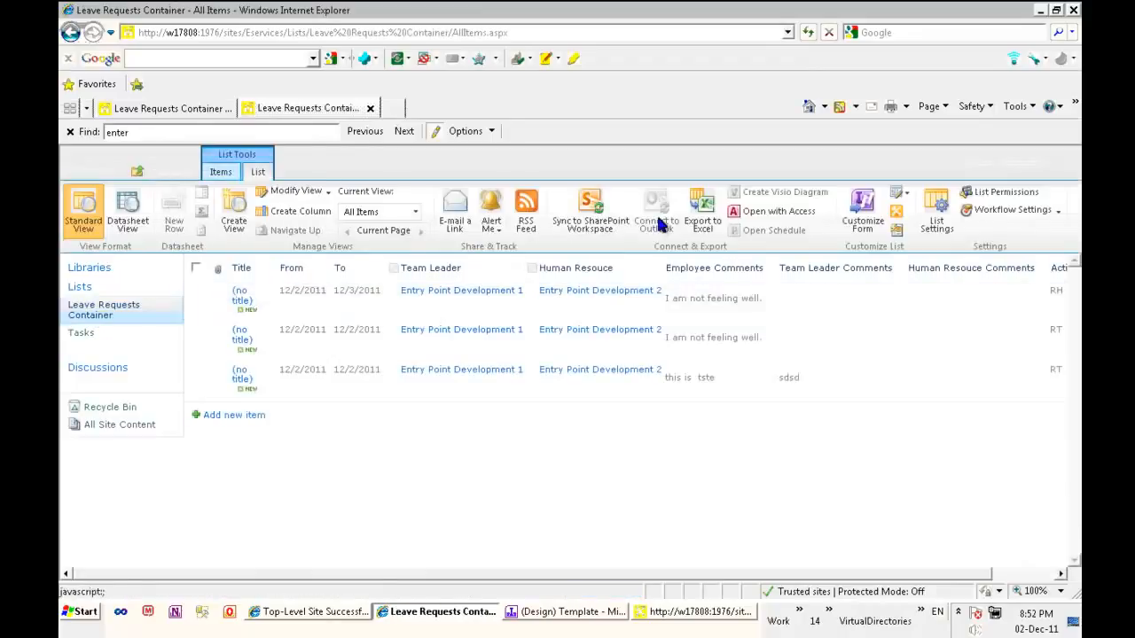
left_click(940, 220)
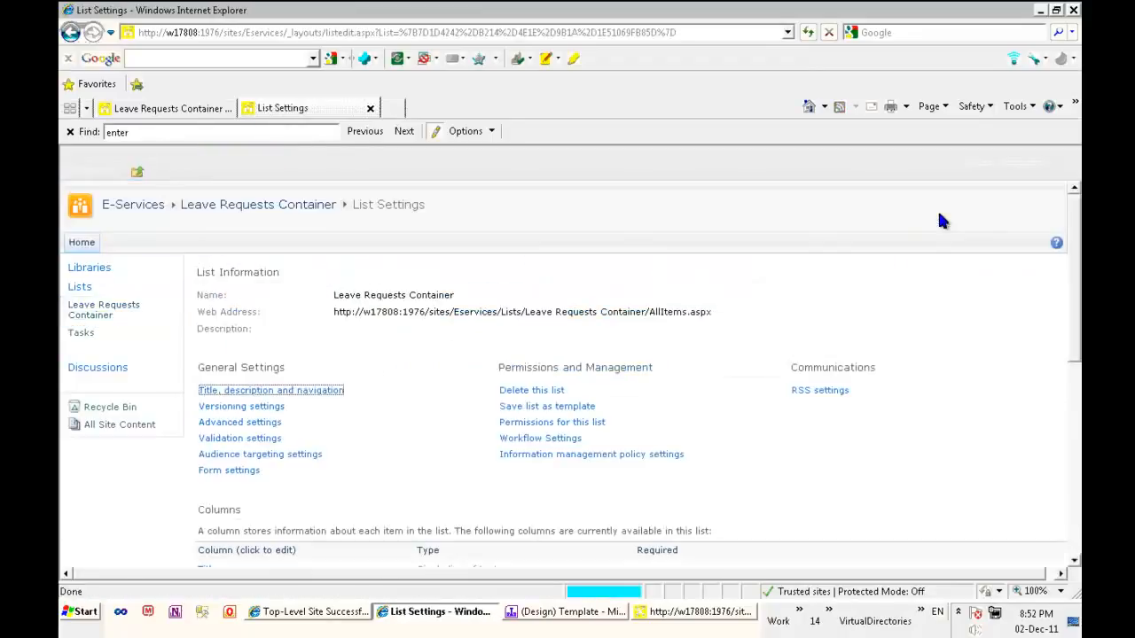
left_click(565, 440)
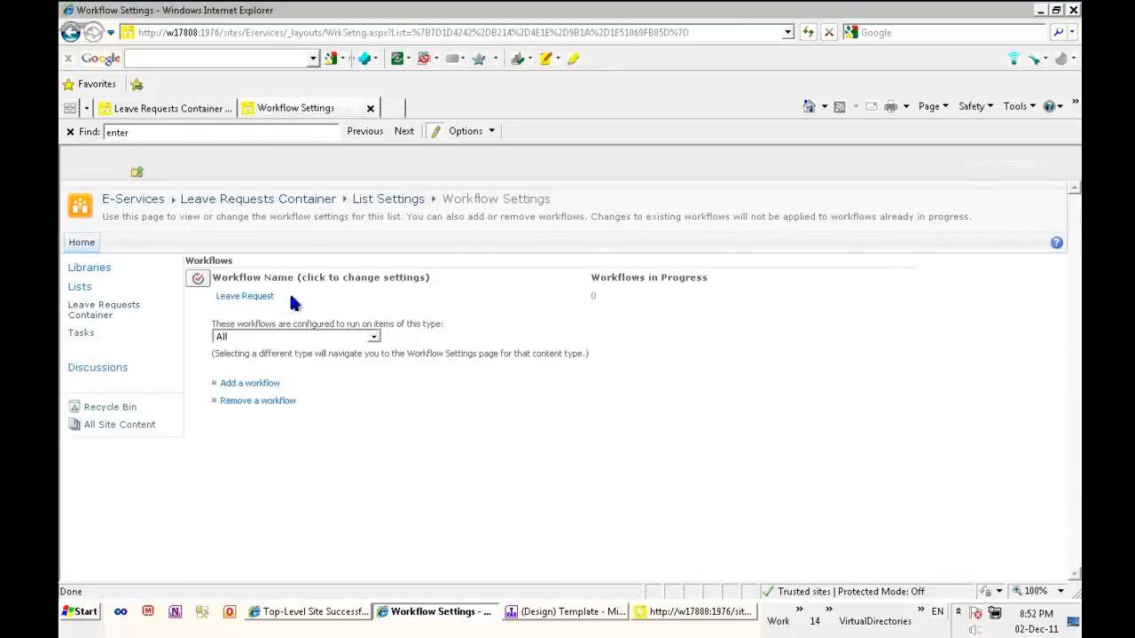
Return to the E-Services home page and sign in as the different user epdtest1, entering the account password
left_click(80, 242)
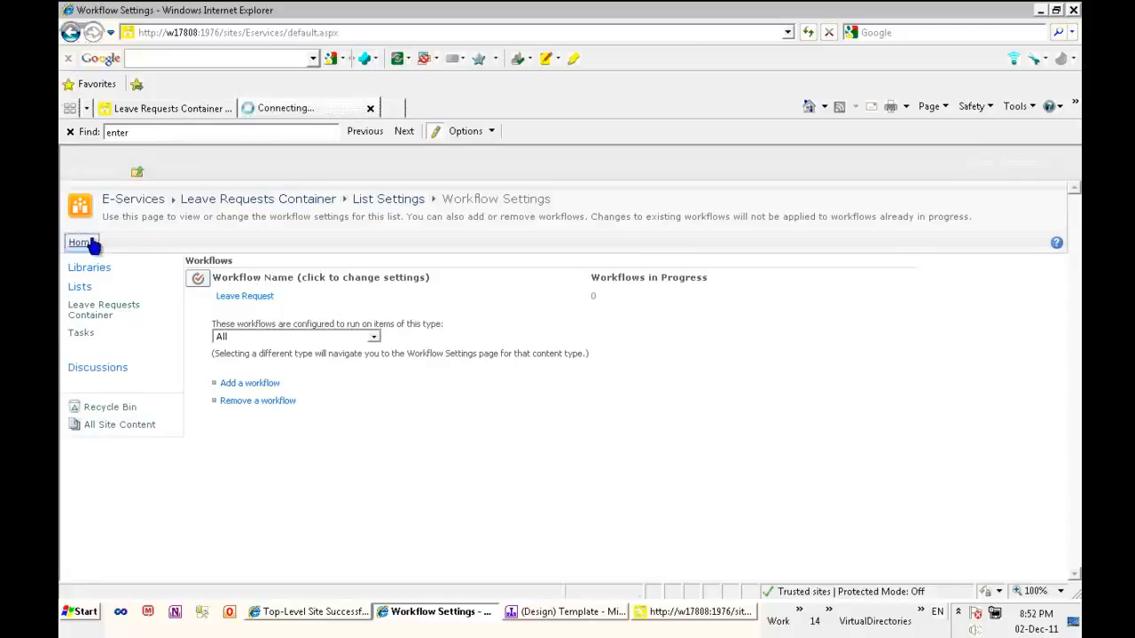
left_click(1020, 169)
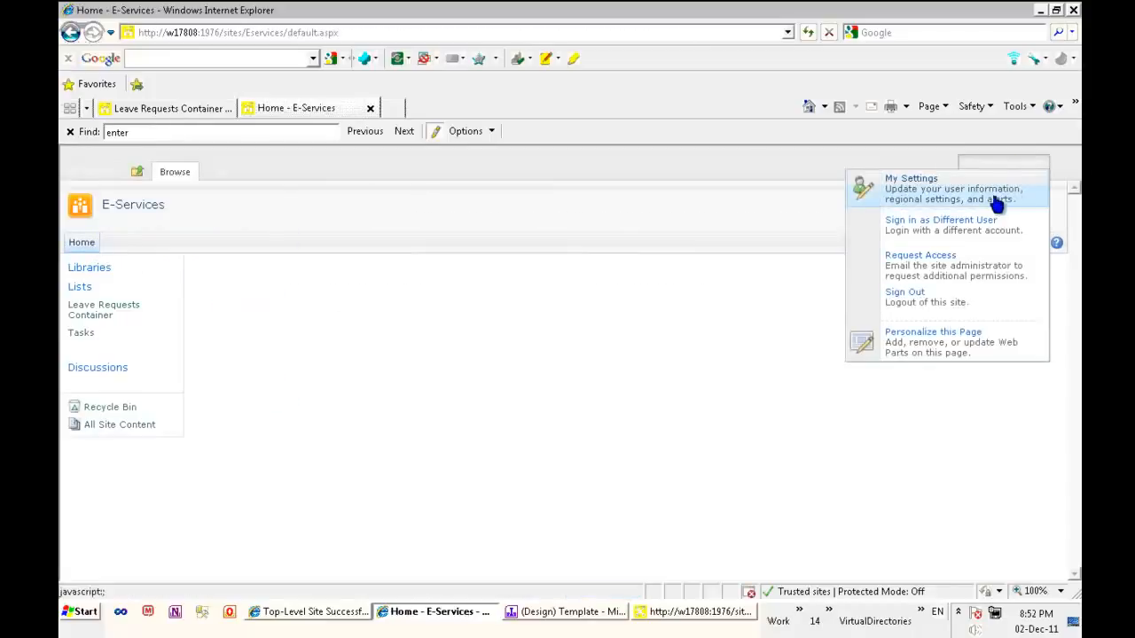
left_click(984, 229)
left_click(561, 383)
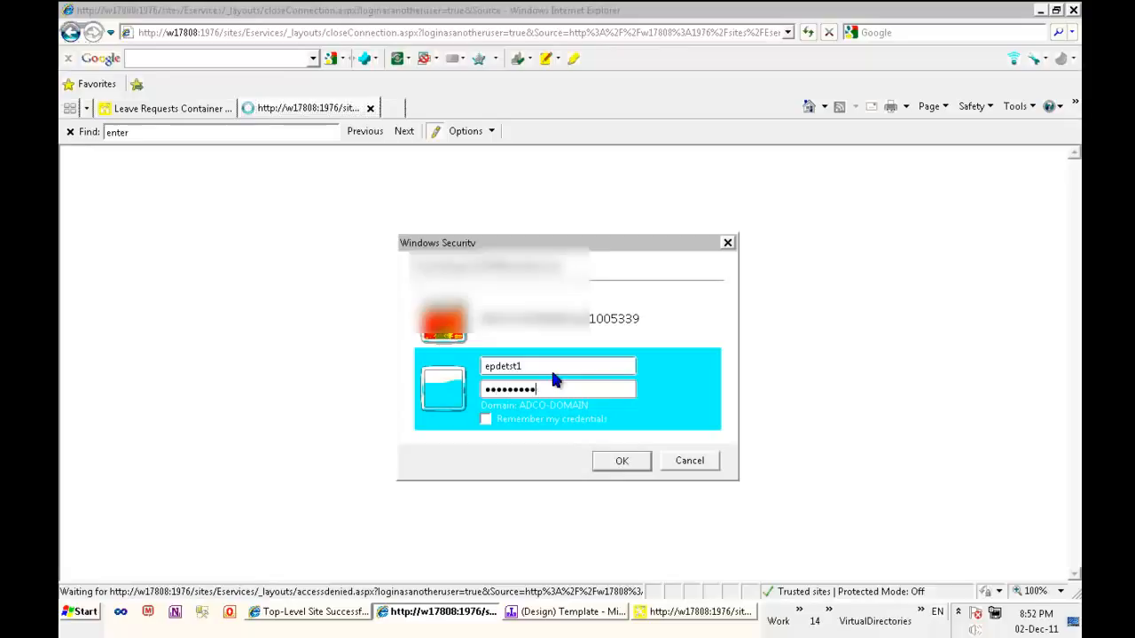
key("Return")
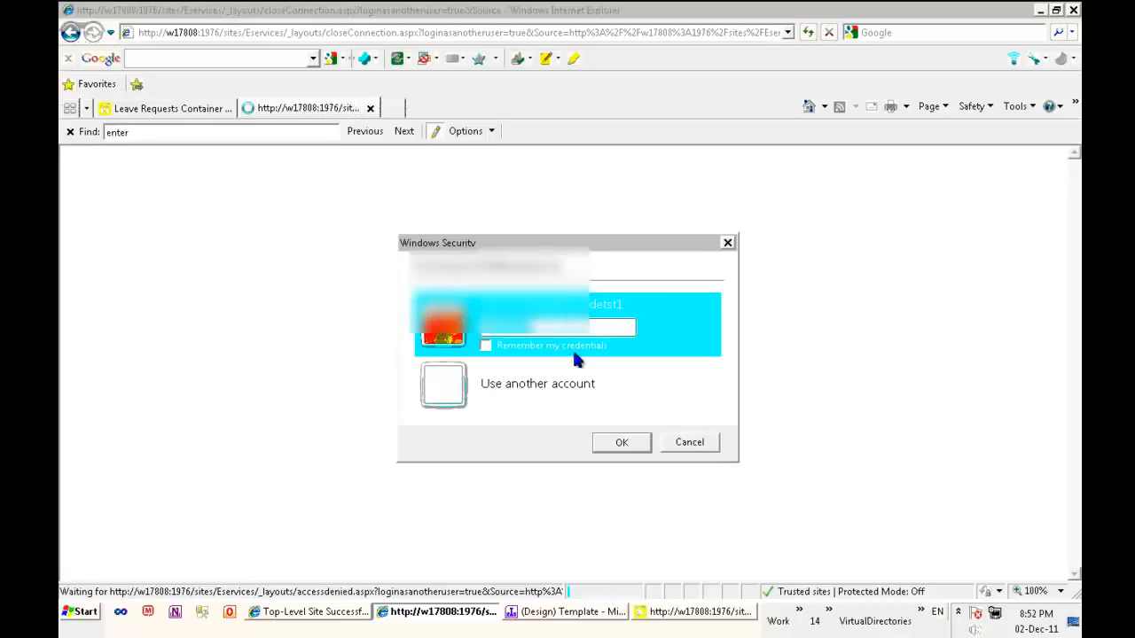
left_click(554, 383)
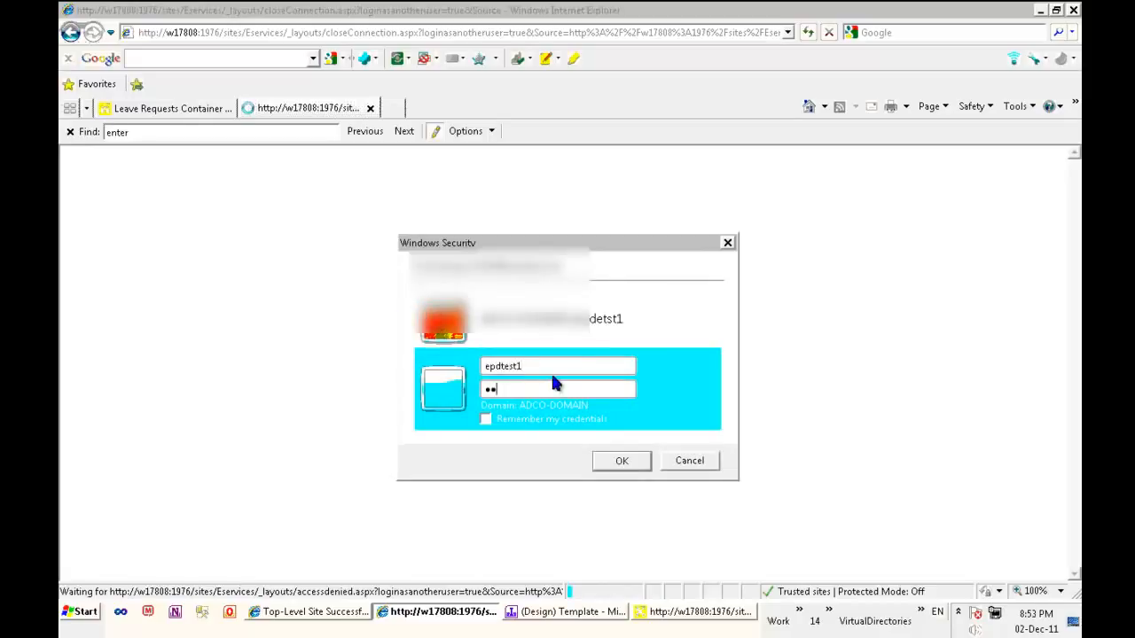
key("Return")
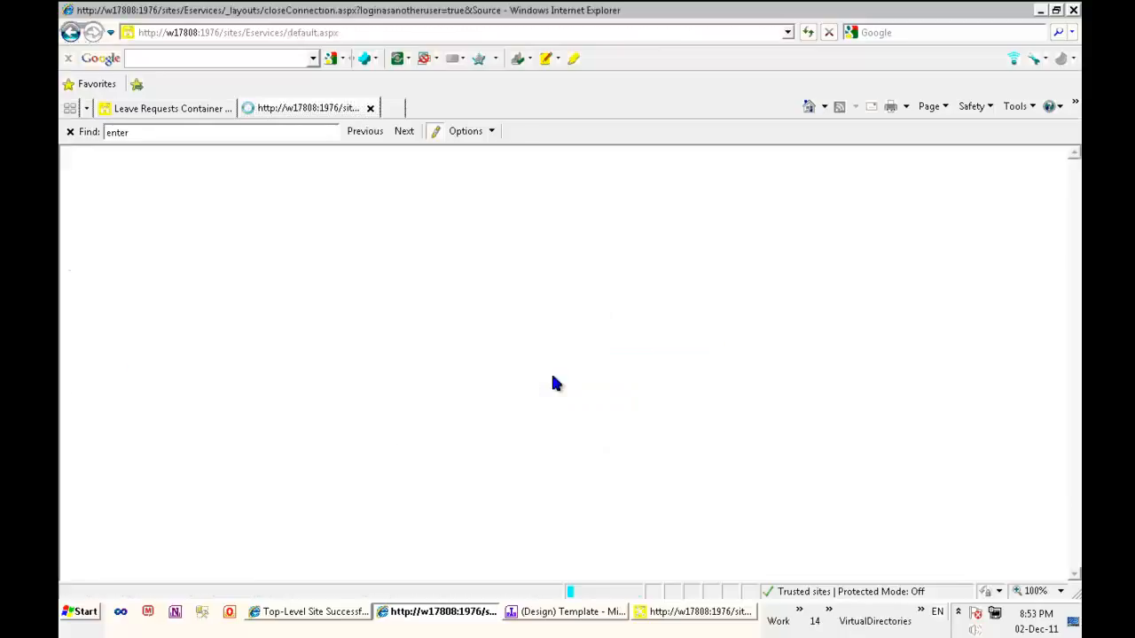
Add a new item to the Leave Requests Container list and set its Team Leader to epdtest2, resolving the name
left_click(101, 314)
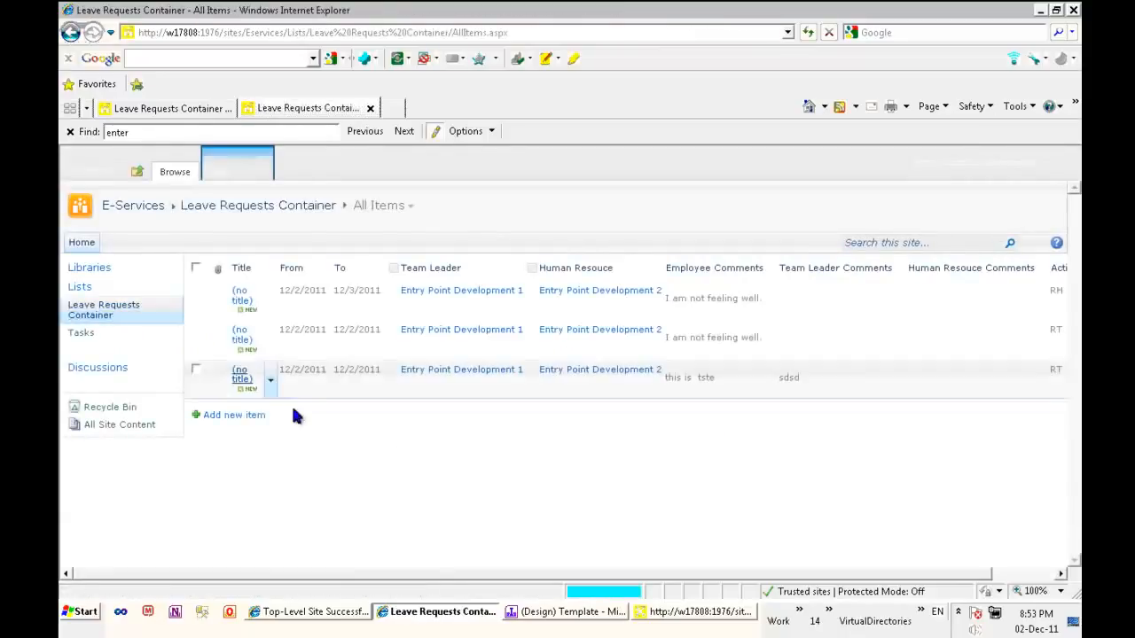
left_click(240, 414)
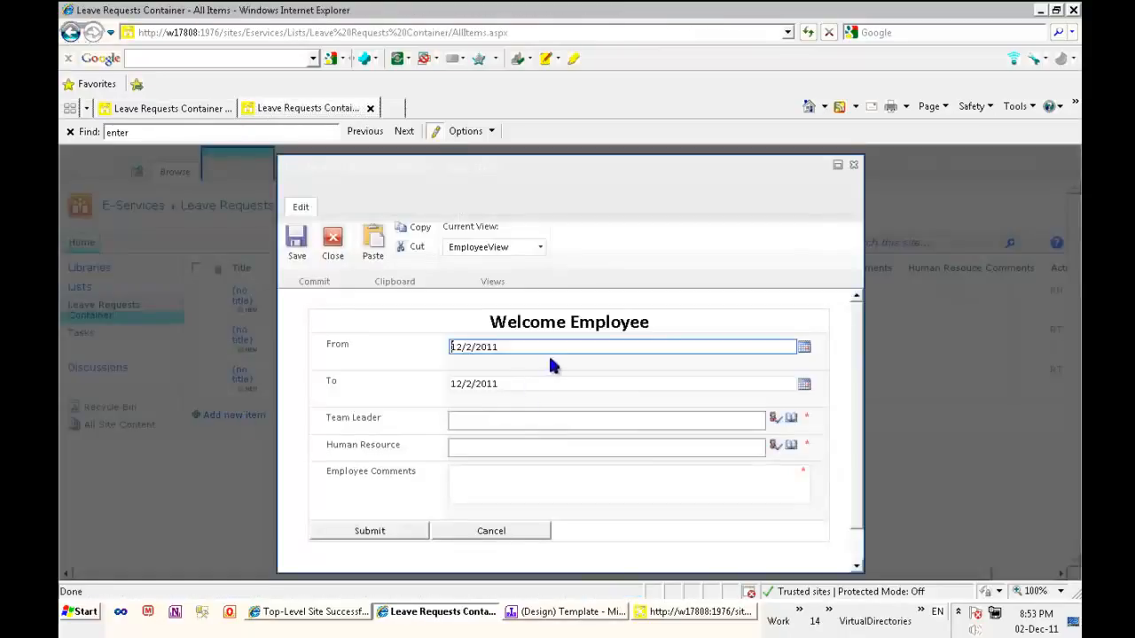
left_click(568, 421)
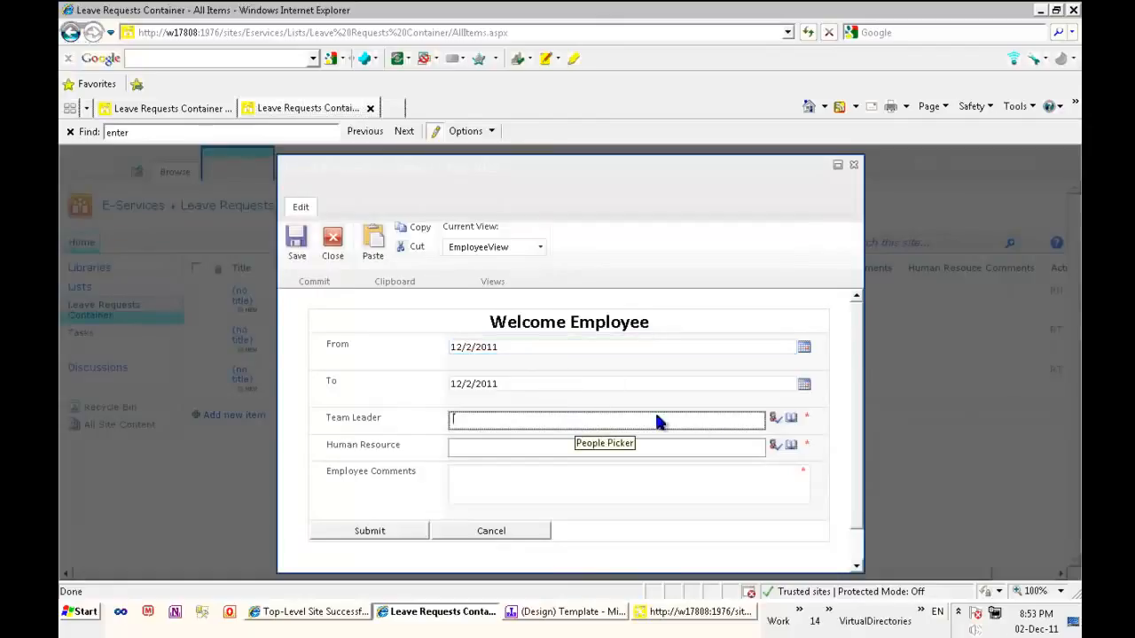
type("epdtest2")
key("ctrl+k")
Set the Human Resource field to epdtest3 and enter "I am not feeling well" as the Employee Comments
left_click(566, 446)
type("epdtest")
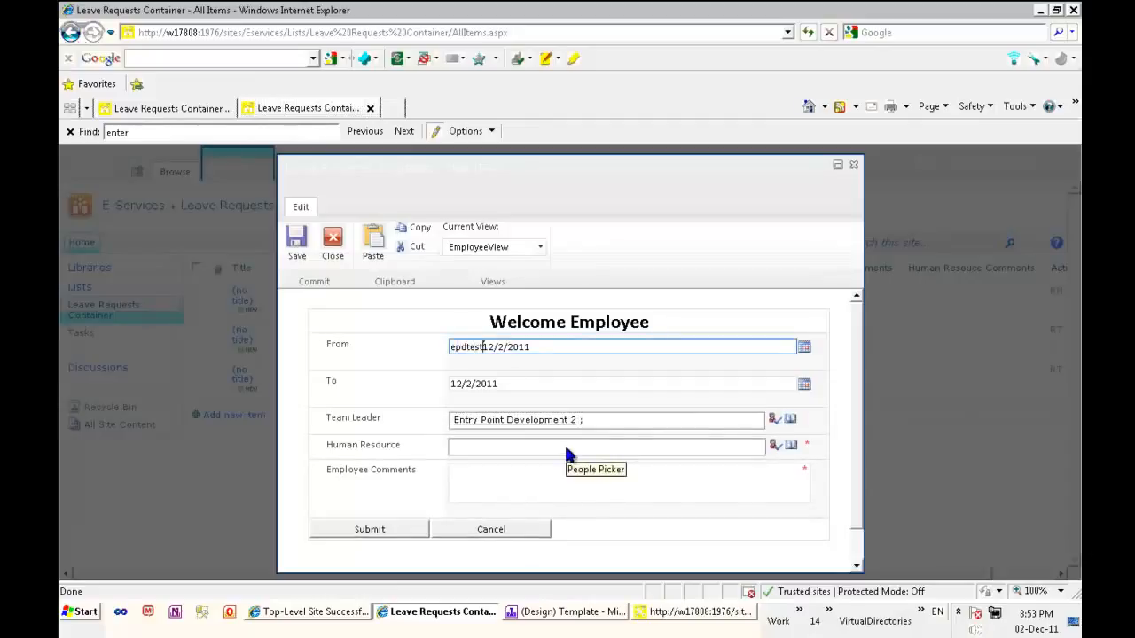
type("3")
key("shift+Home")
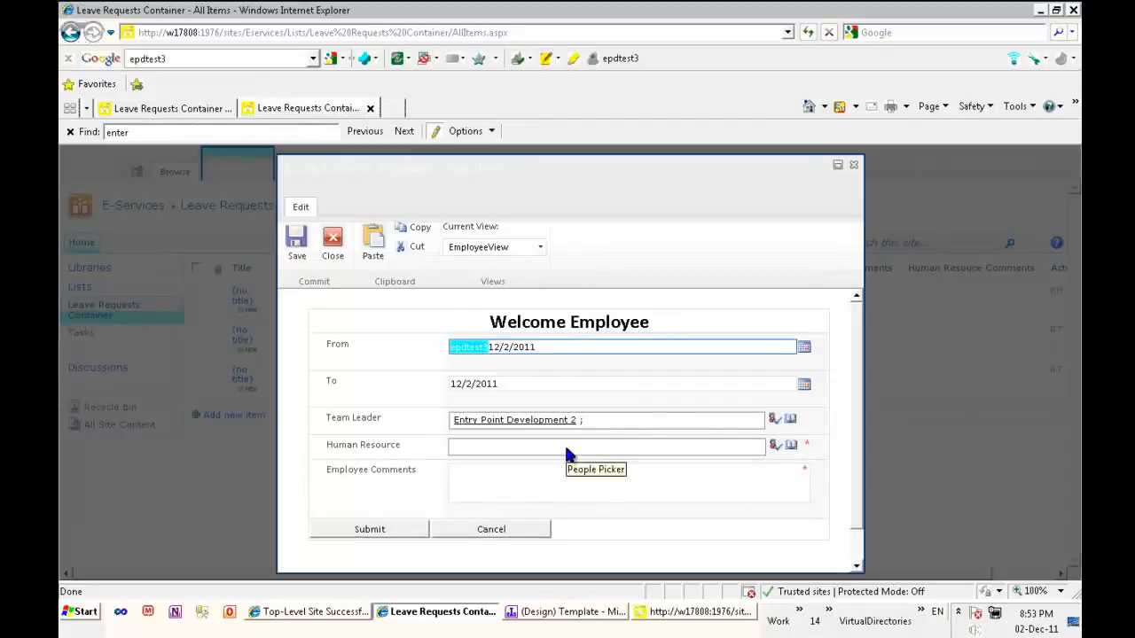
key("ctrl+x")
left_click(513, 443)
key("ctrl+v")
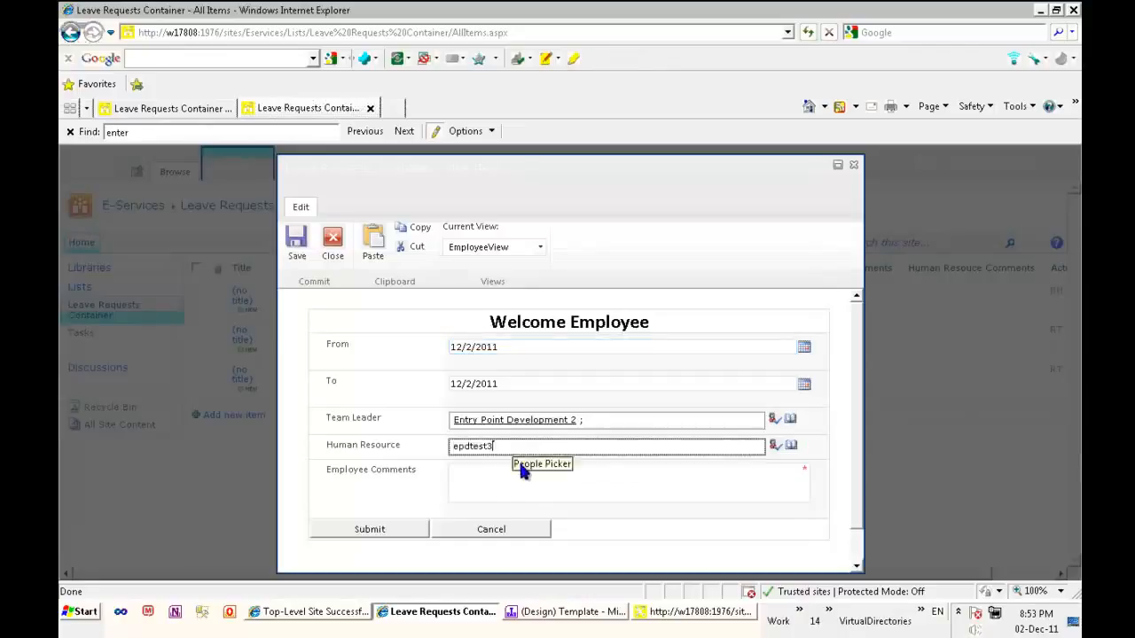
left_click(521, 479)
type("I am not feeling well")
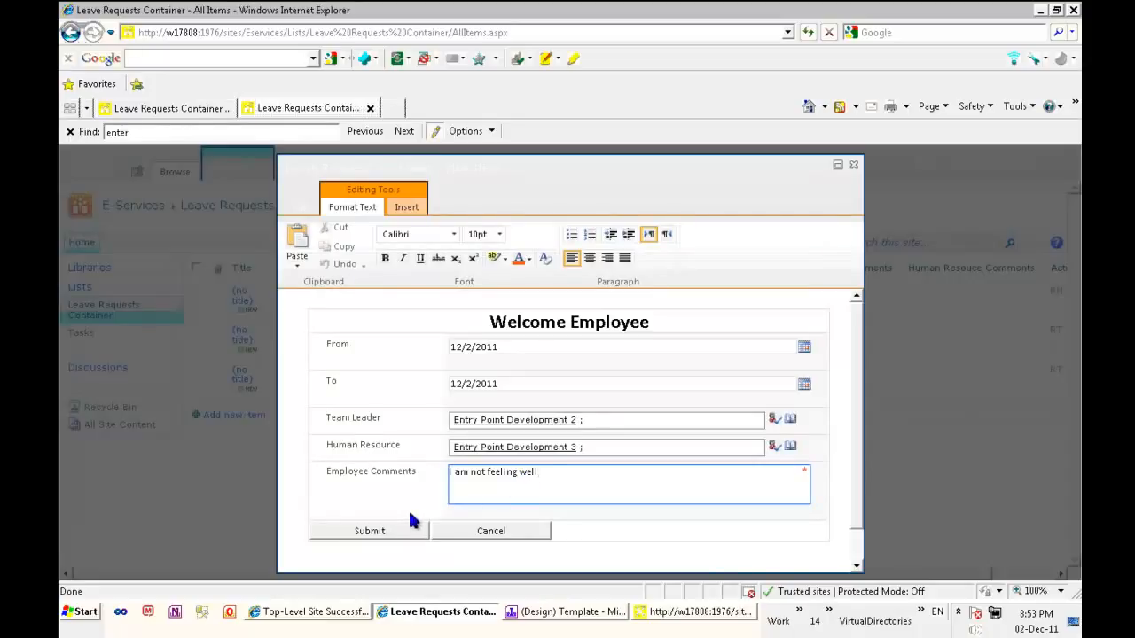
Set the leave request's To date to 12/21/2011 and submit the form
left_click(803, 387)
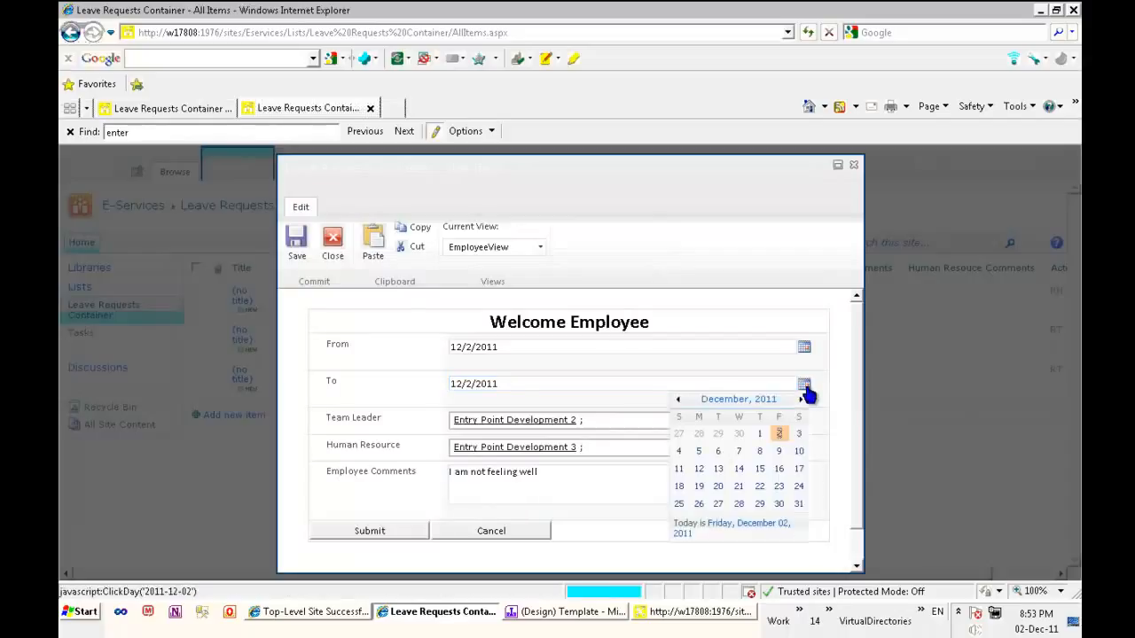
left_click(803, 434)
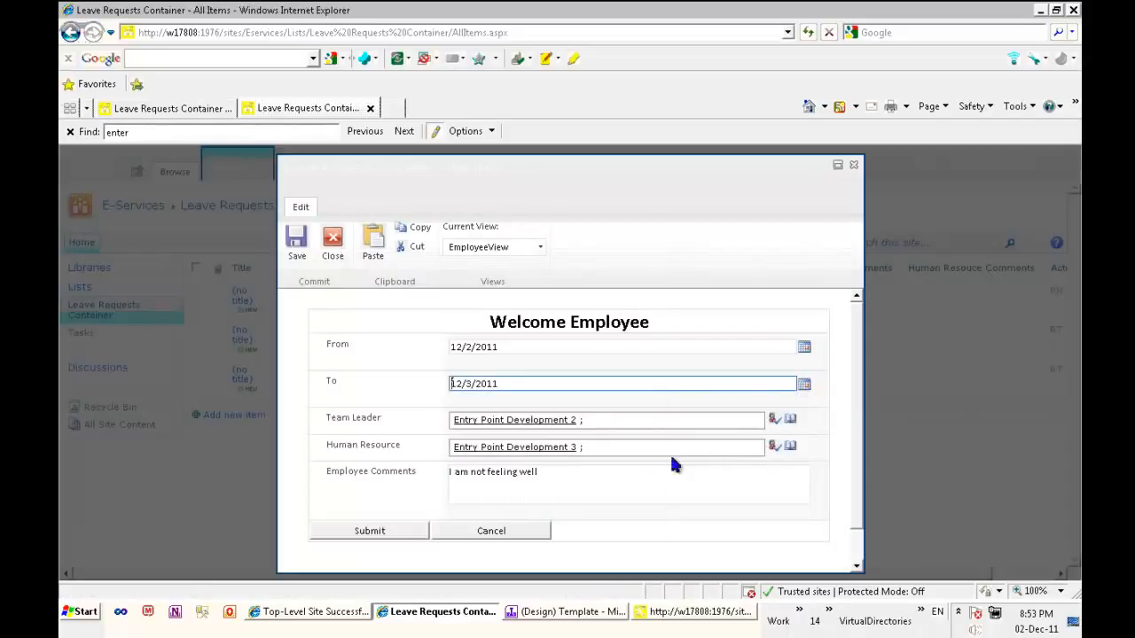
left_click(803, 384)
left_click(741, 490)
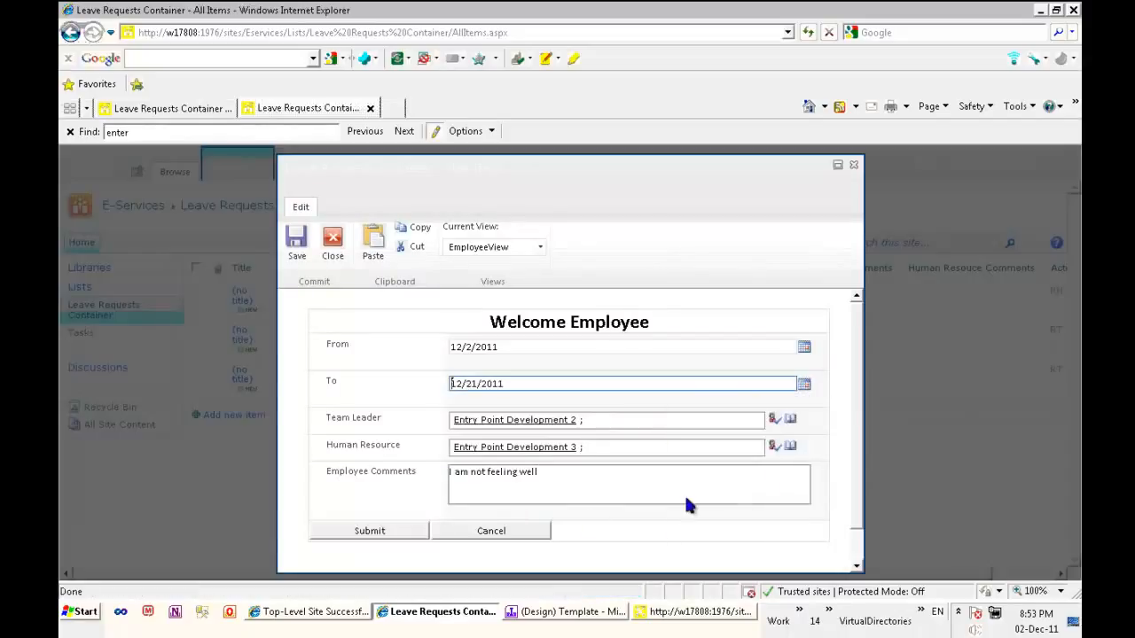
left_click(398, 531)
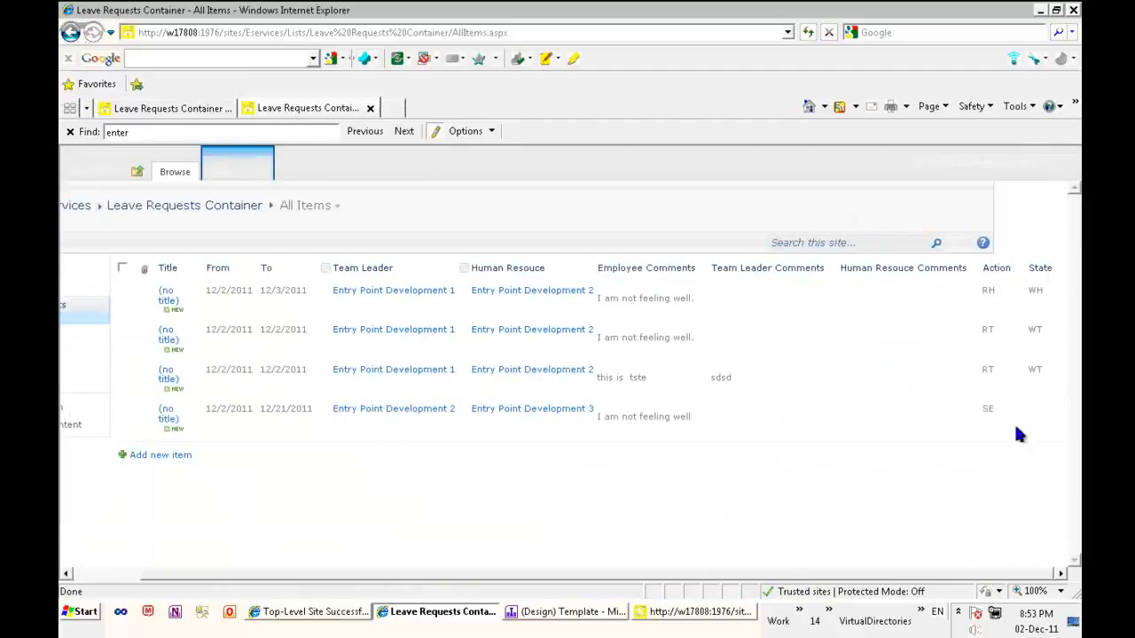
Reload the Leave Requests Container list and check the new request's State and Leave Request workflow status
left_click(337, 33)
key("Return")
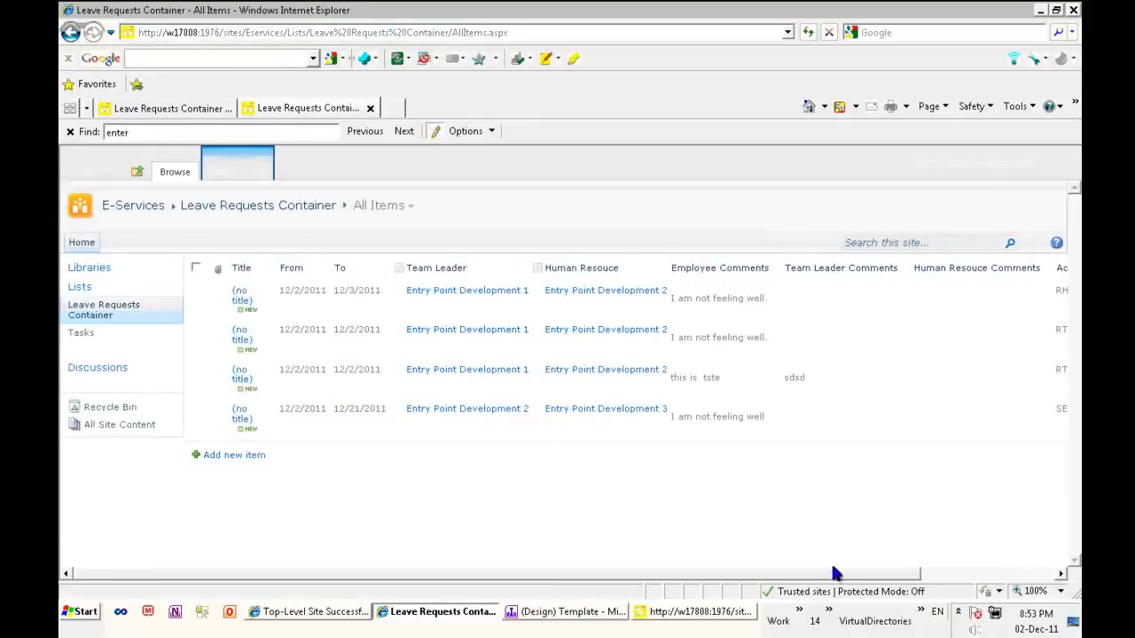
left_click(1010, 574)
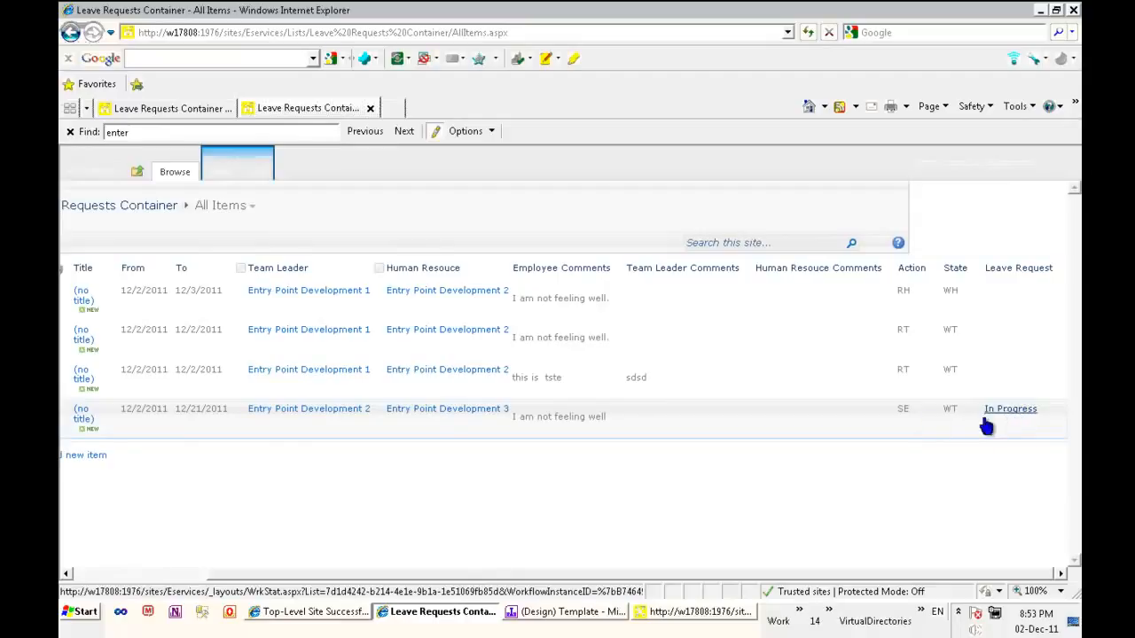
left_click_drag(881, 574, 720, 591)
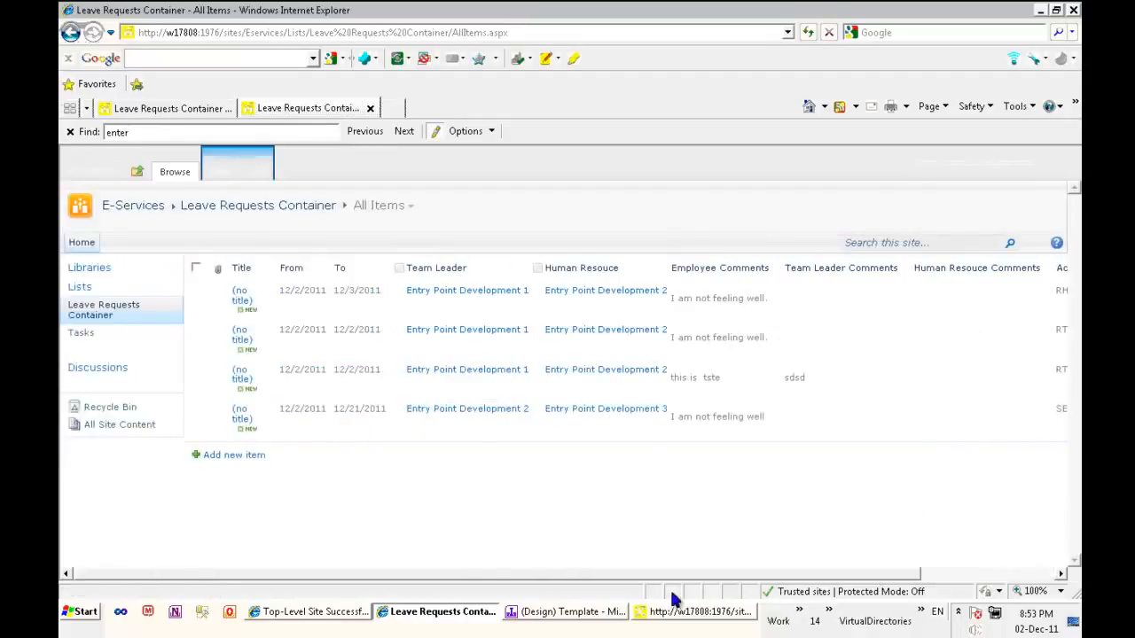
Edit the new request in the team leader form, comment "You leave is approved", approve it, and check its updated list columns
left_click(271, 420)
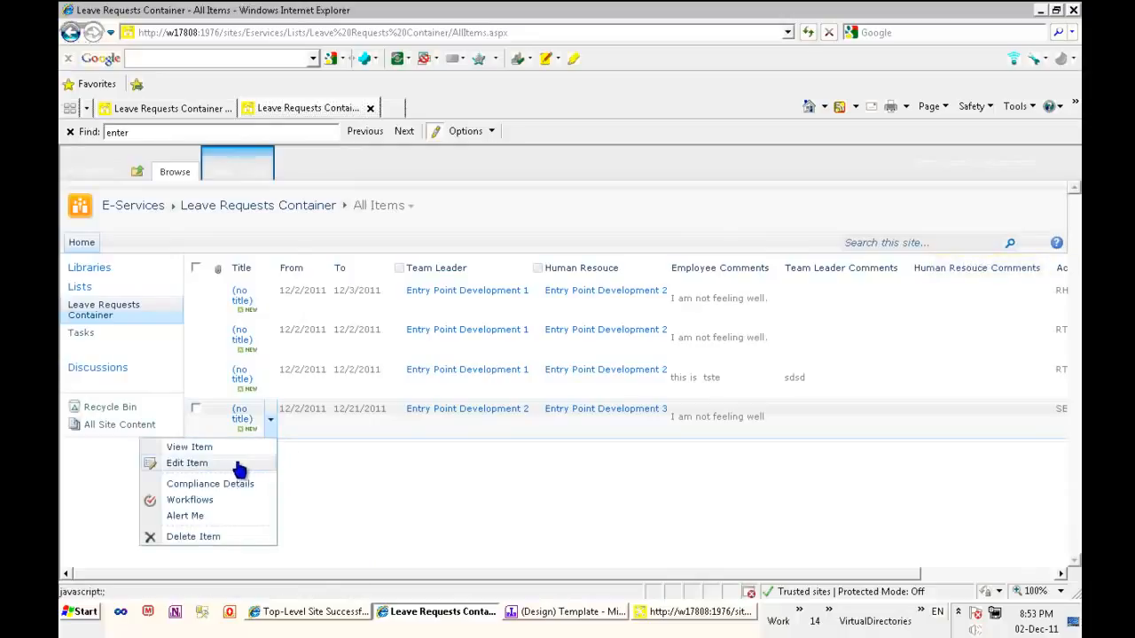
left_click(188, 464)
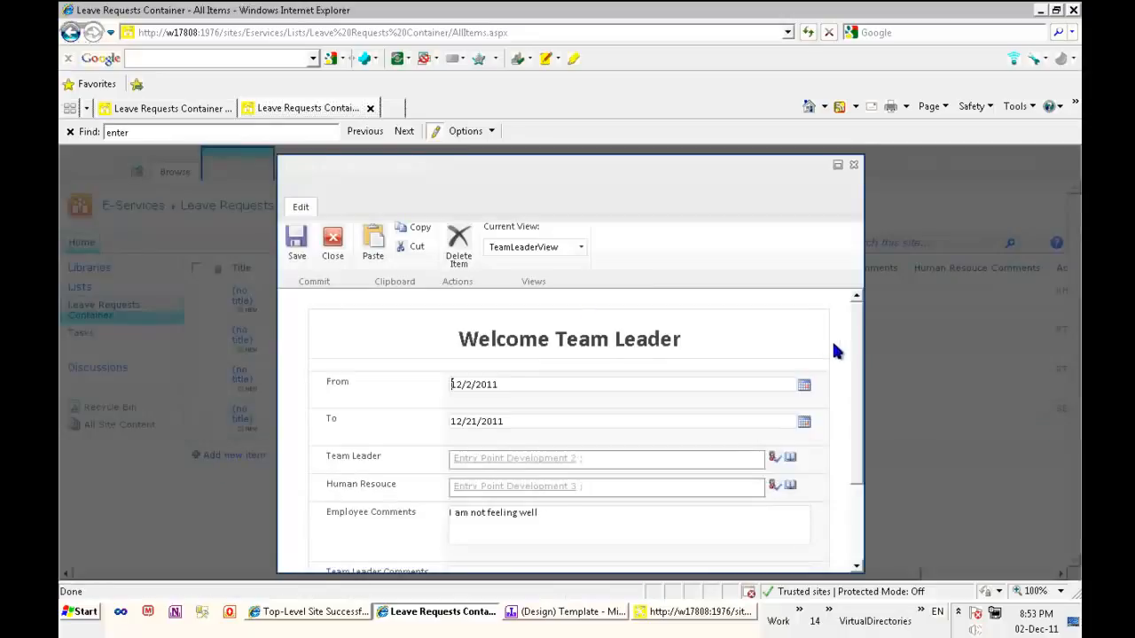
scroll(854, 388, "down", 3)
left_click(597, 477)
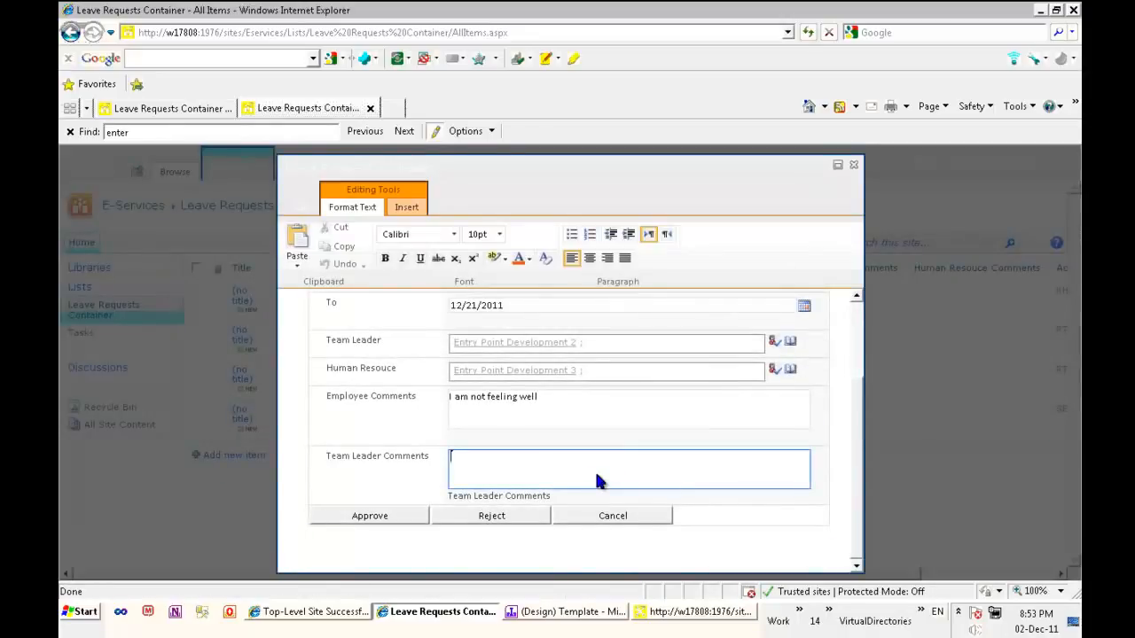
type("You leave is approved")
left_click(394, 517)
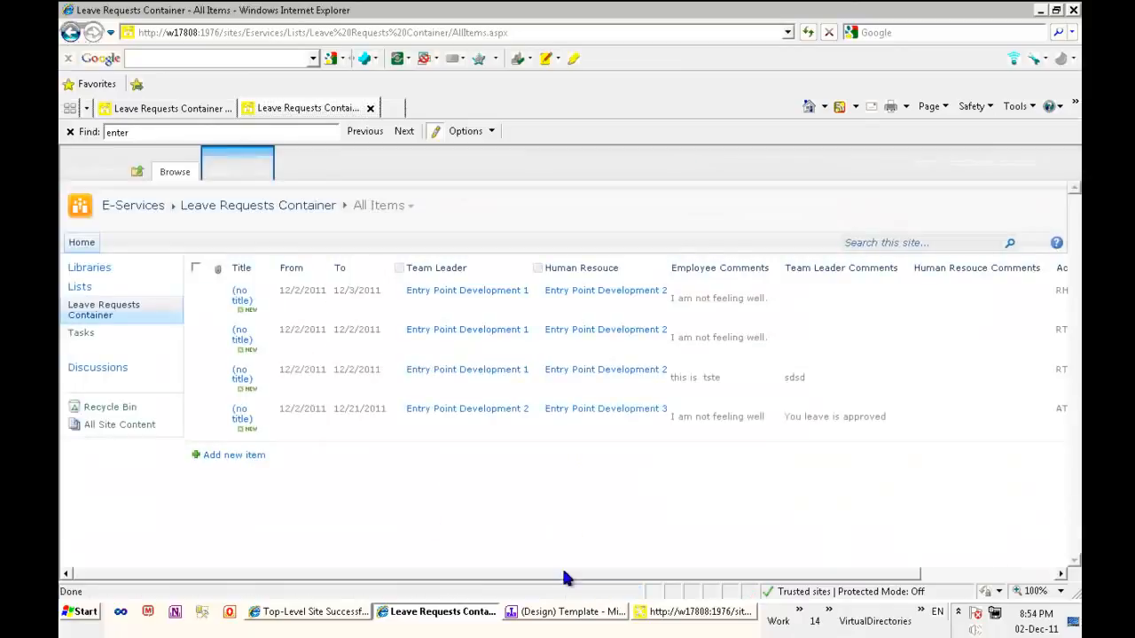
left_click_drag(567, 578, 1018, 578)
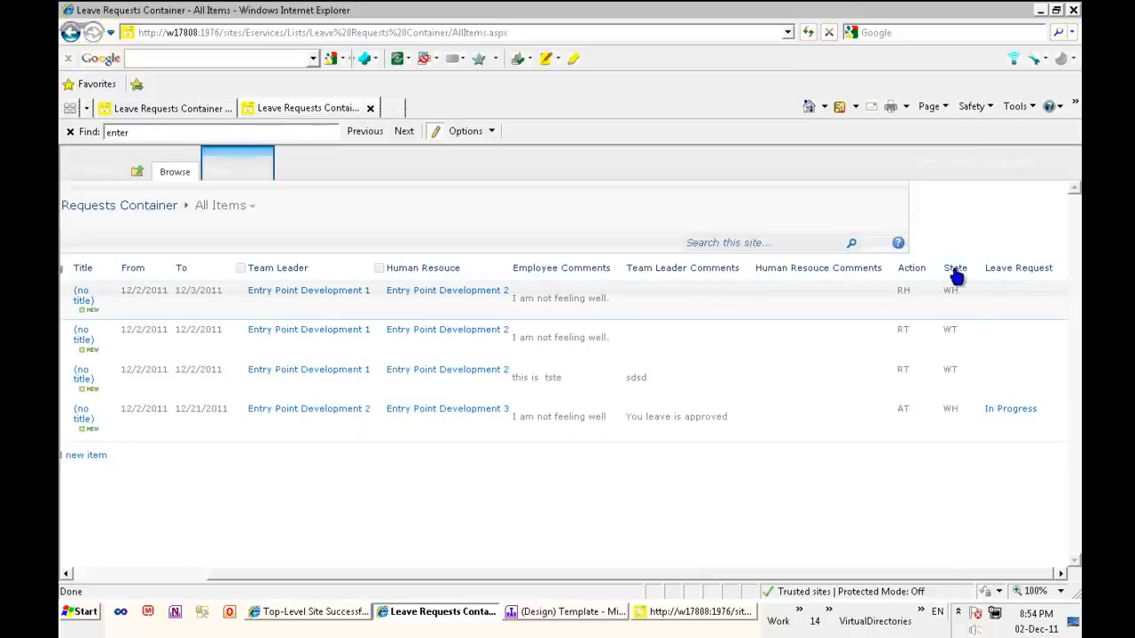
left_click_drag(973, 578, 362, 571)
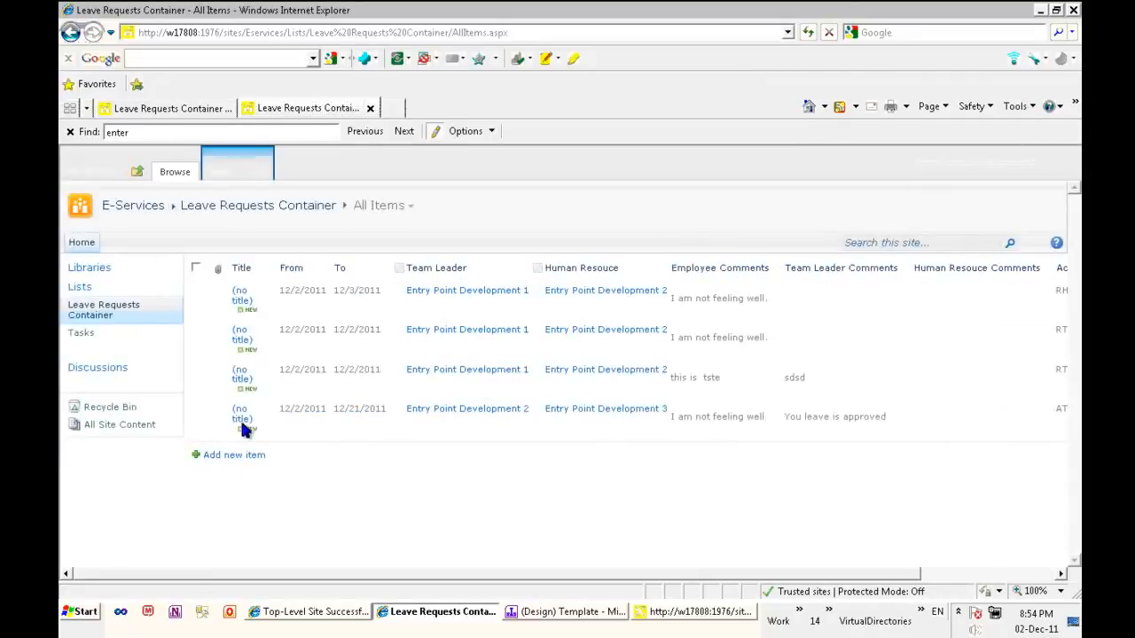
Edit the same request in the Human Resource form, enter the comment "No you dont have enough balance" and reject it
left_click(271, 419)
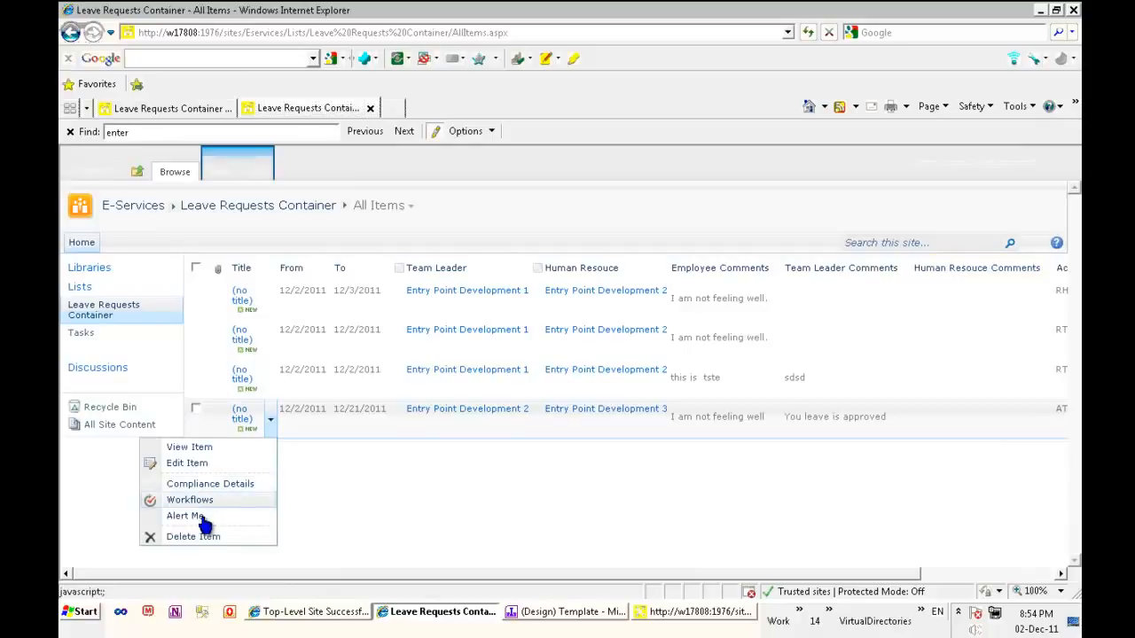
left_click(213, 462)
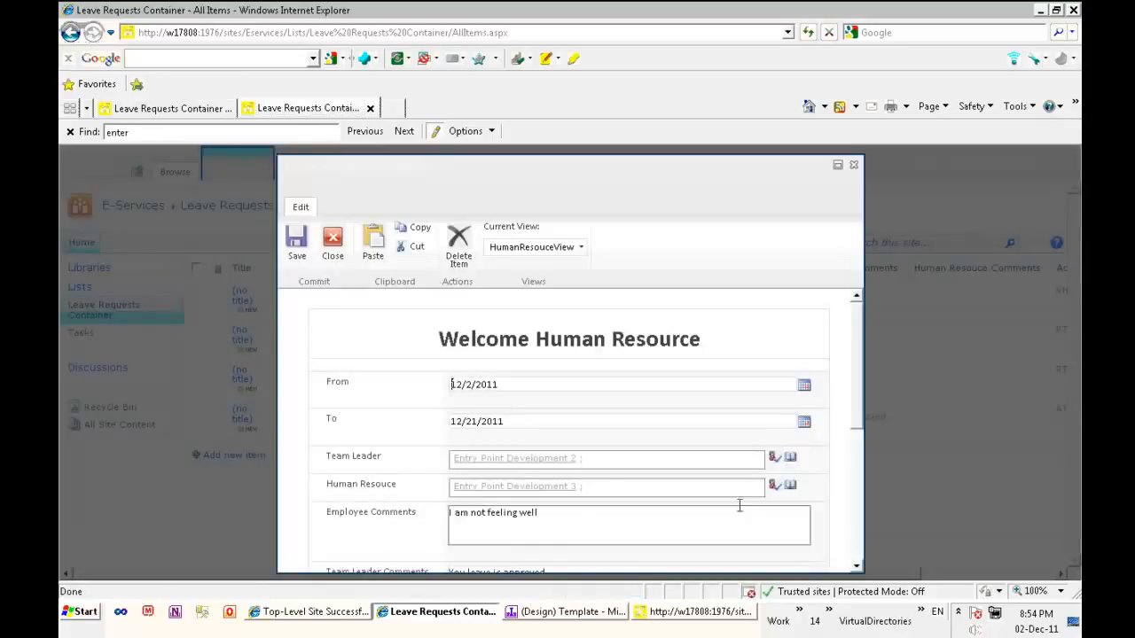
scroll(860, 434, "down", 3)
left_click(649, 404)
left_click(595, 331)
left_click(570, 449)
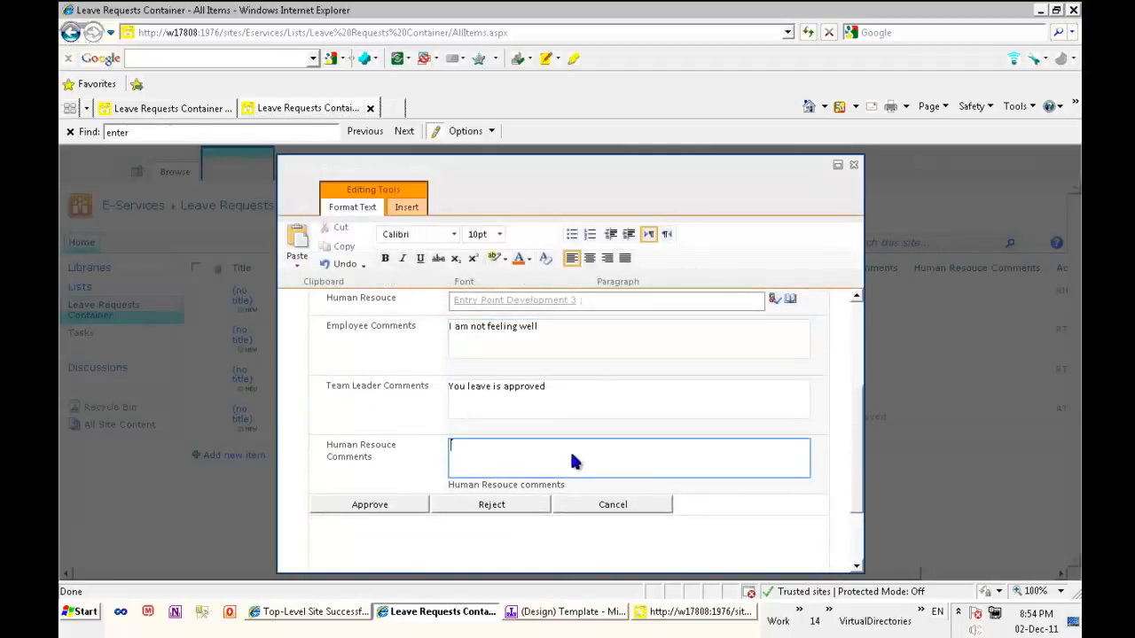
type("No you dont have enough balance")
left_click(512, 505)
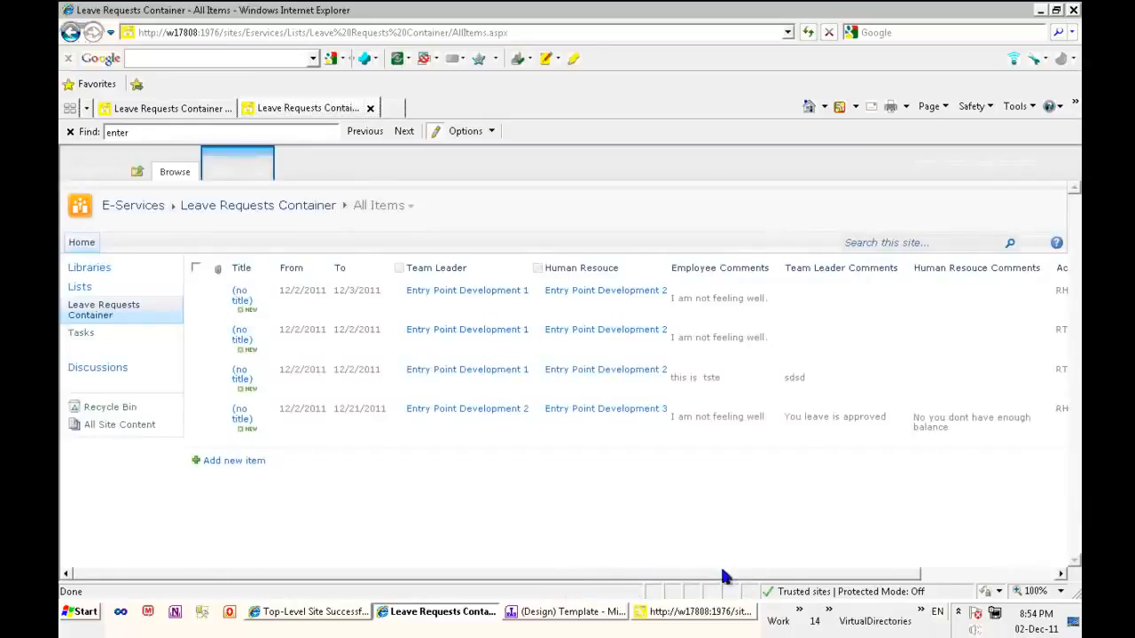
Open the rejected request's Leave Request workflow status, review the workflow history, and return to the Leave Requests Container list
left_click_drag(723, 577, 916, 576)
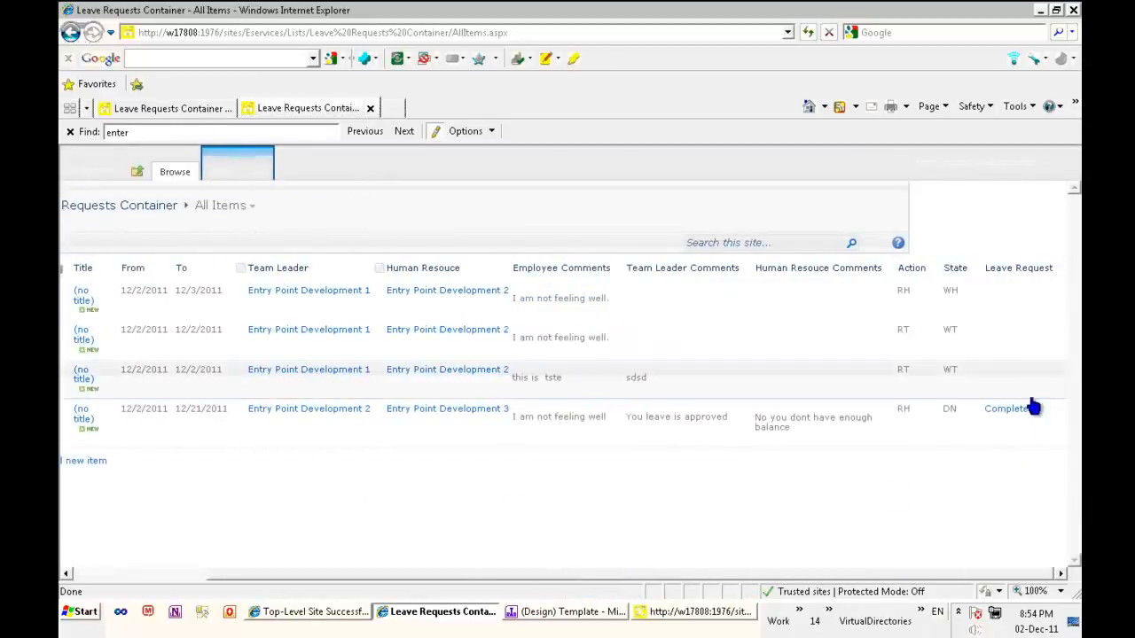
left_click(1018, 409)
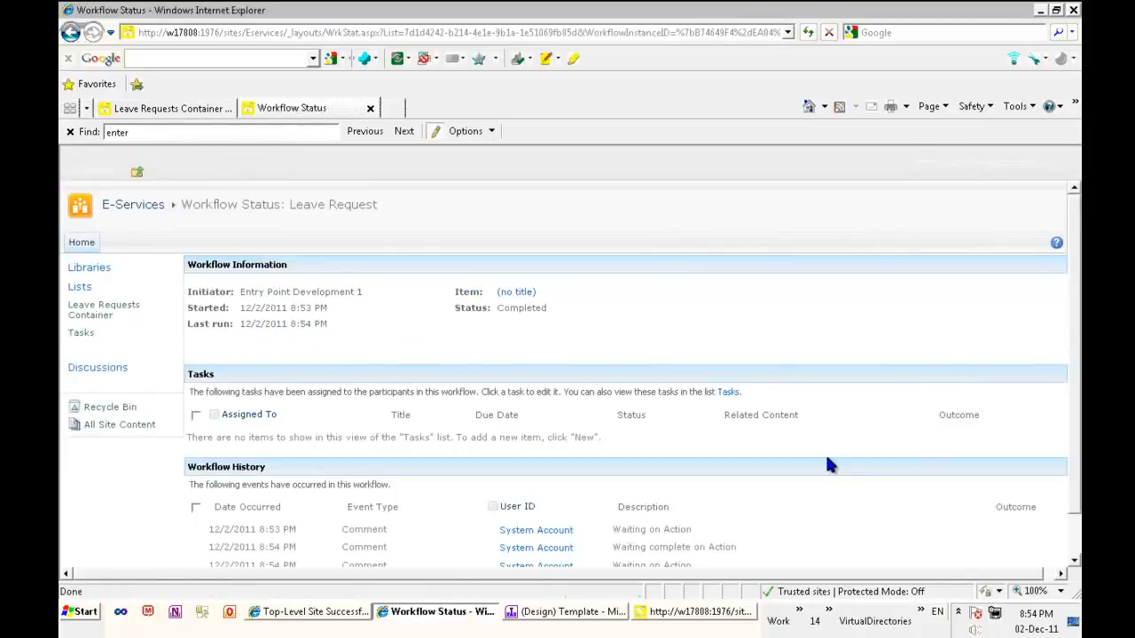
scroll(824, 458, "down", 1)
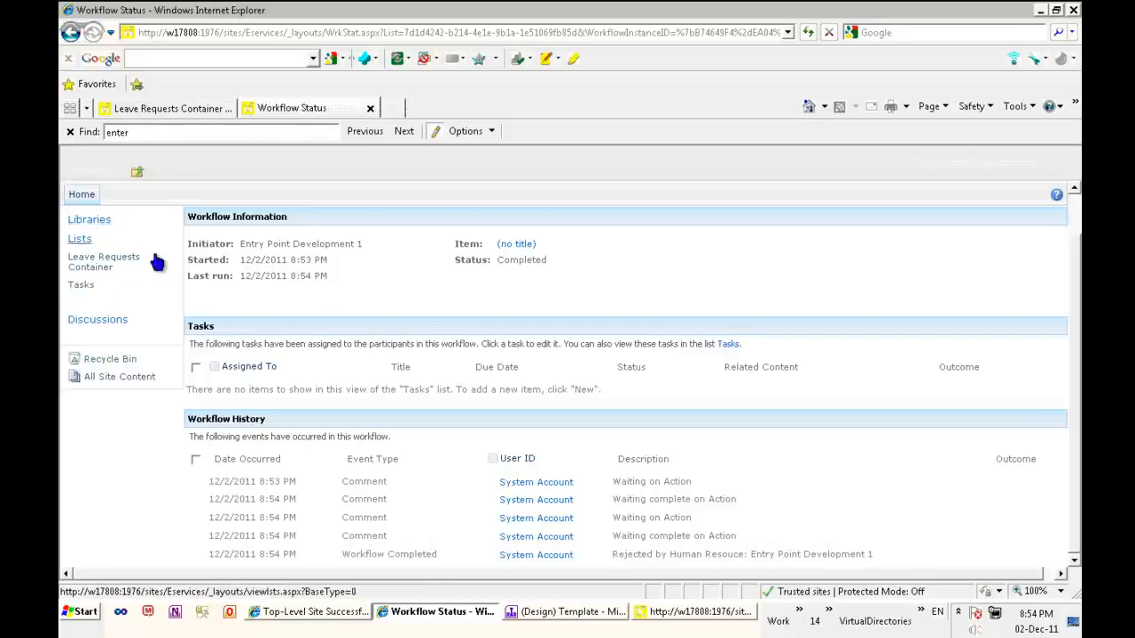
left_click(122, 259)
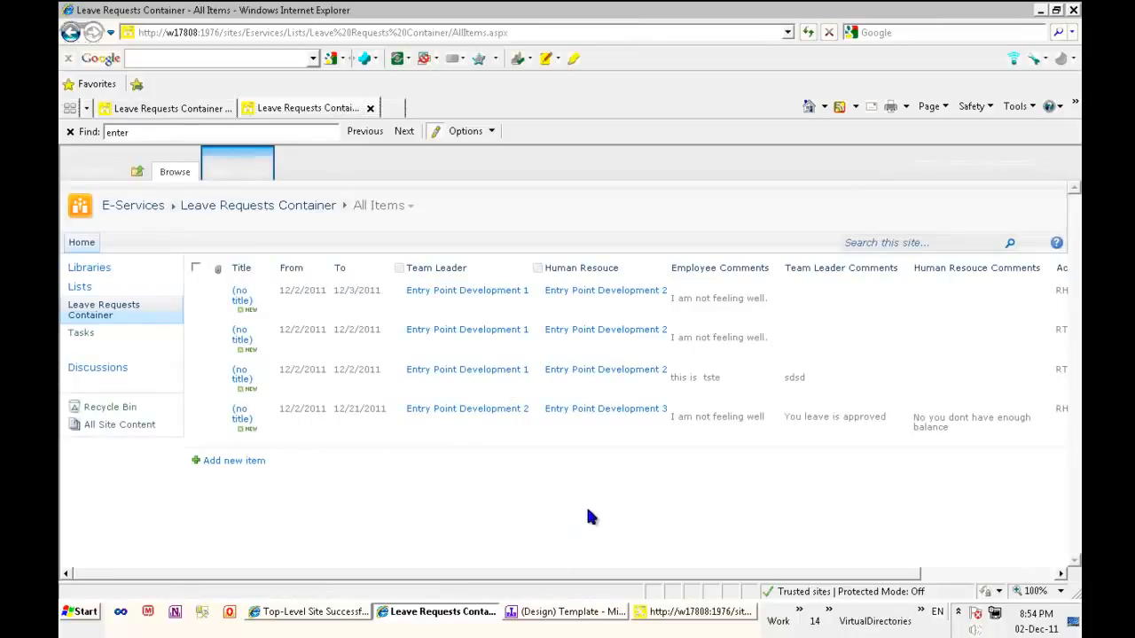
Switch to the InfoPath form template and open its Form Load rules to work on the ShowAccessDeniedView rule
left_click(572, 615)
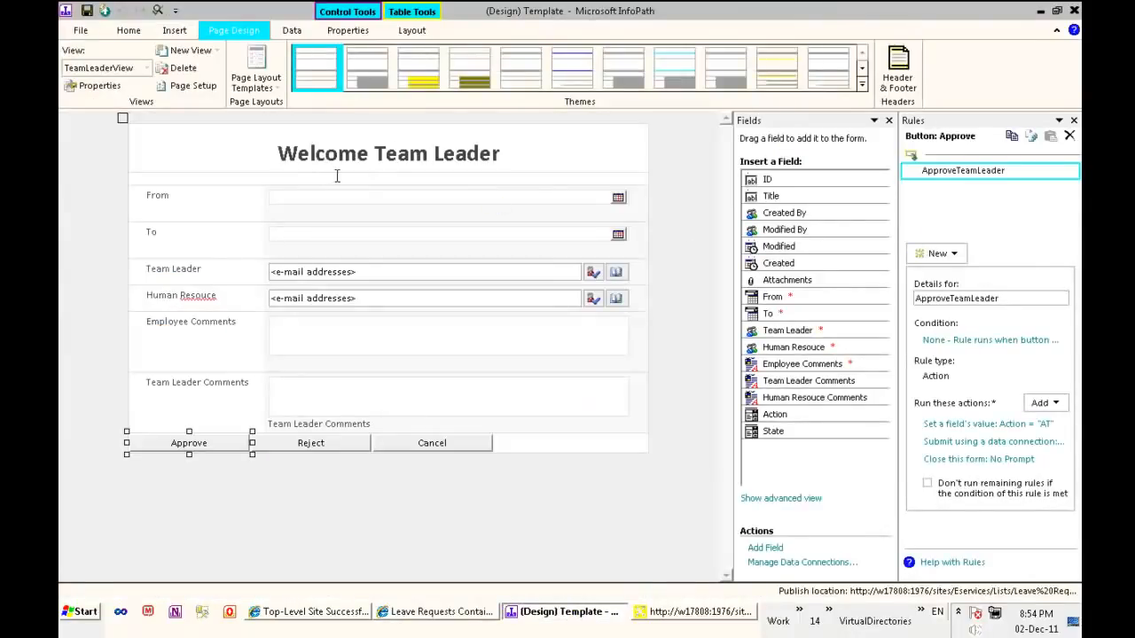
left_click(175, 30)
left_click(291, 30)
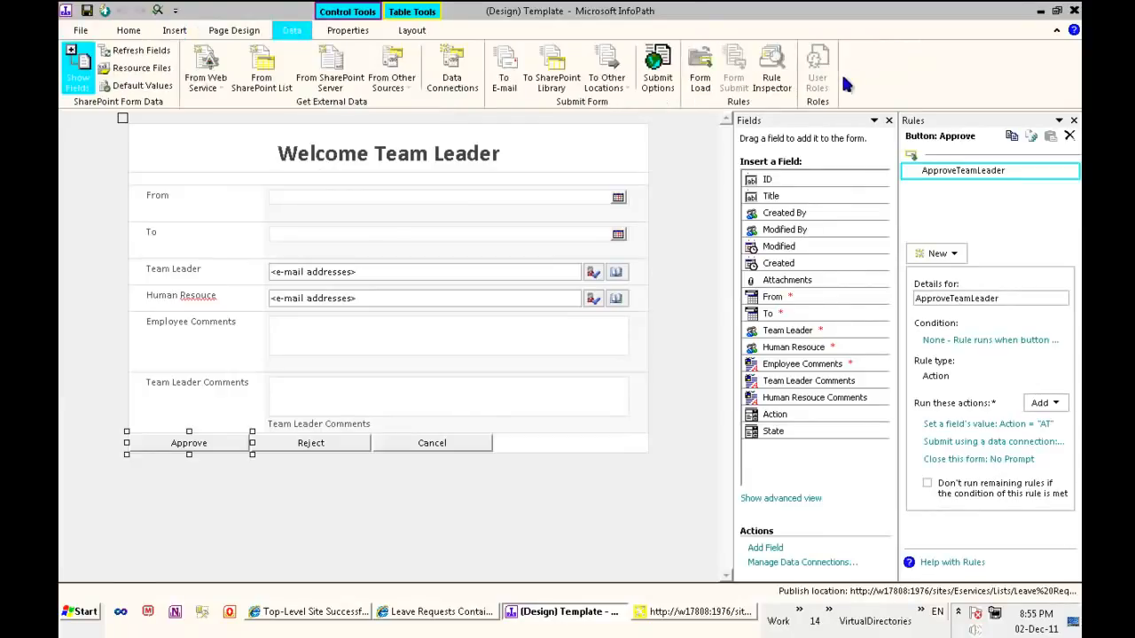
left_click(258, 30)
left_click(348, 30)
left_click(175, 30)
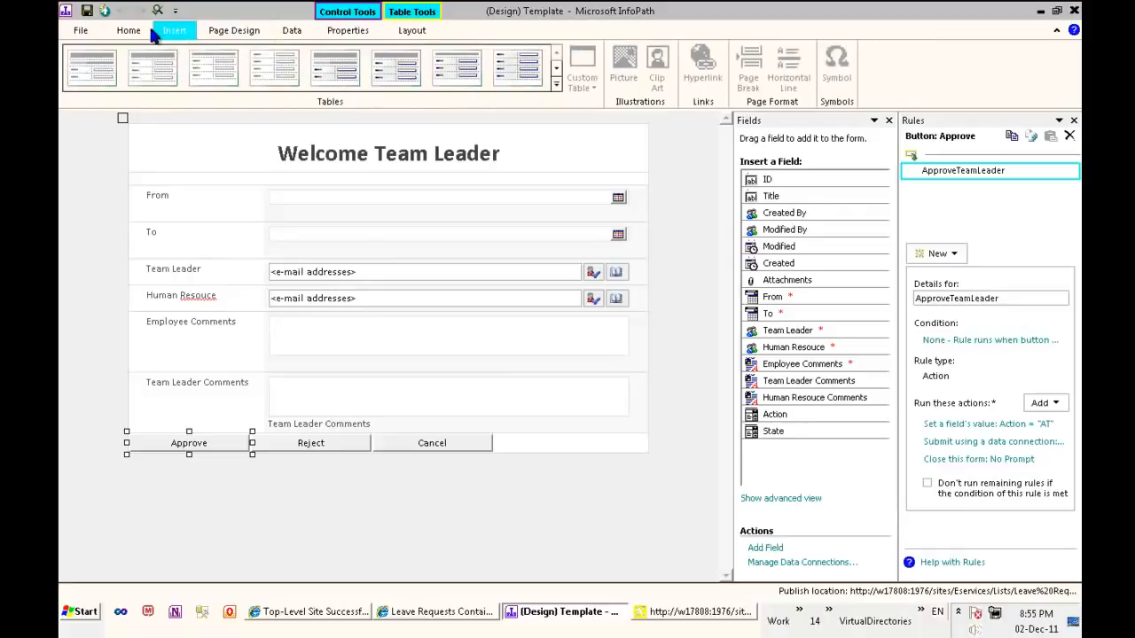
left_click(292, 30)
left_click(699, 69)
mouse_move(1039, 177)
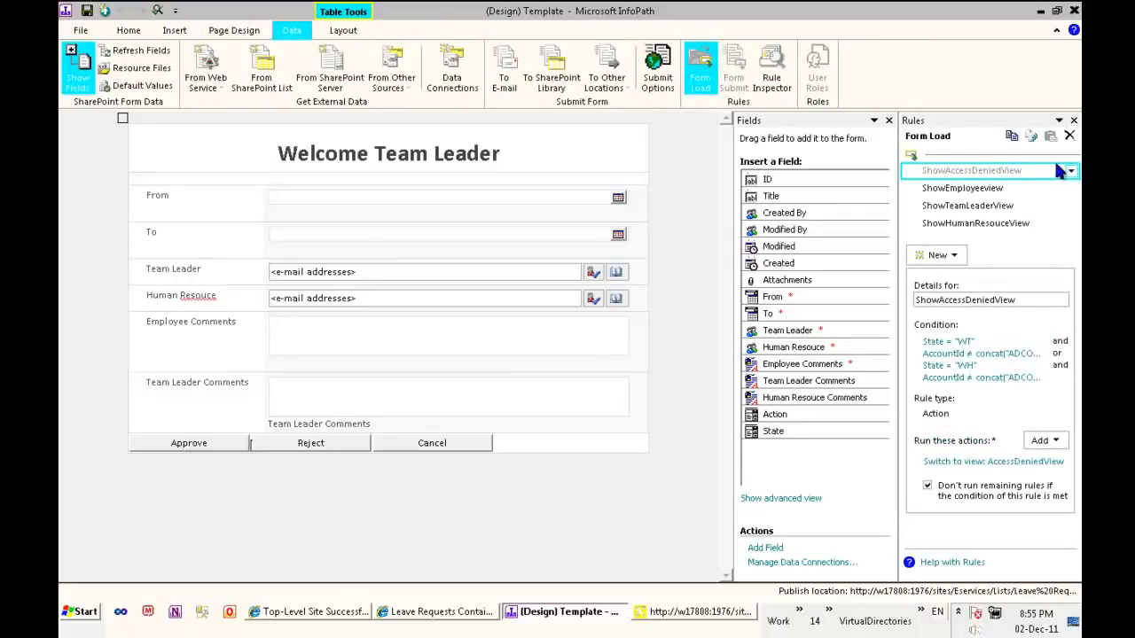